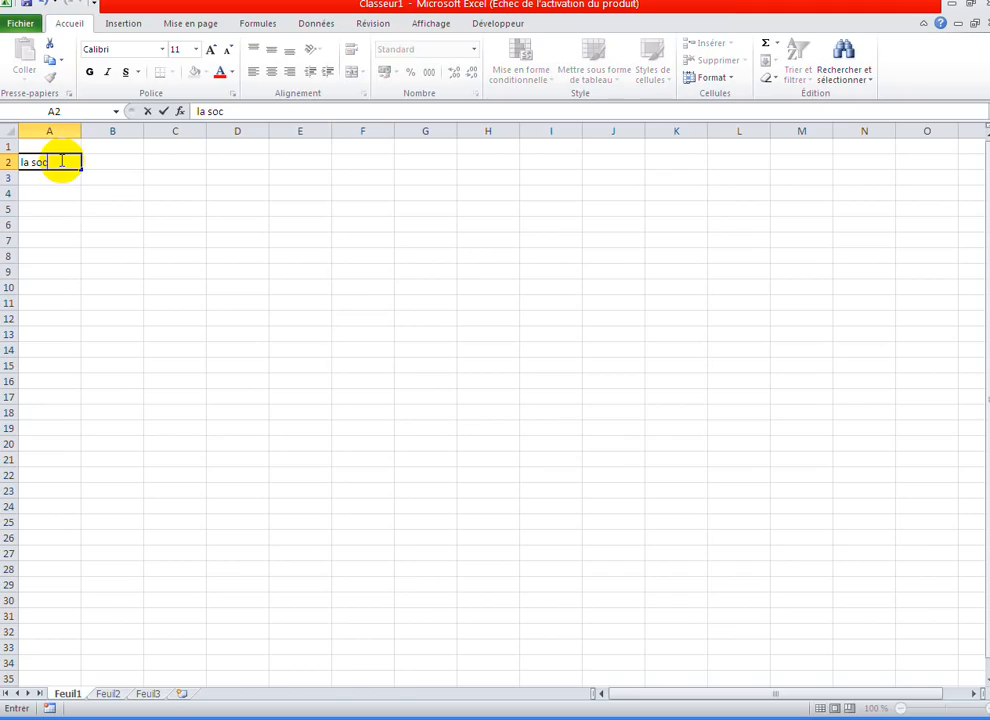
- Enter "la société", "marsa" and "maroc" in cells A2, B2 and C2
{"action": "type", "text": "iété"}
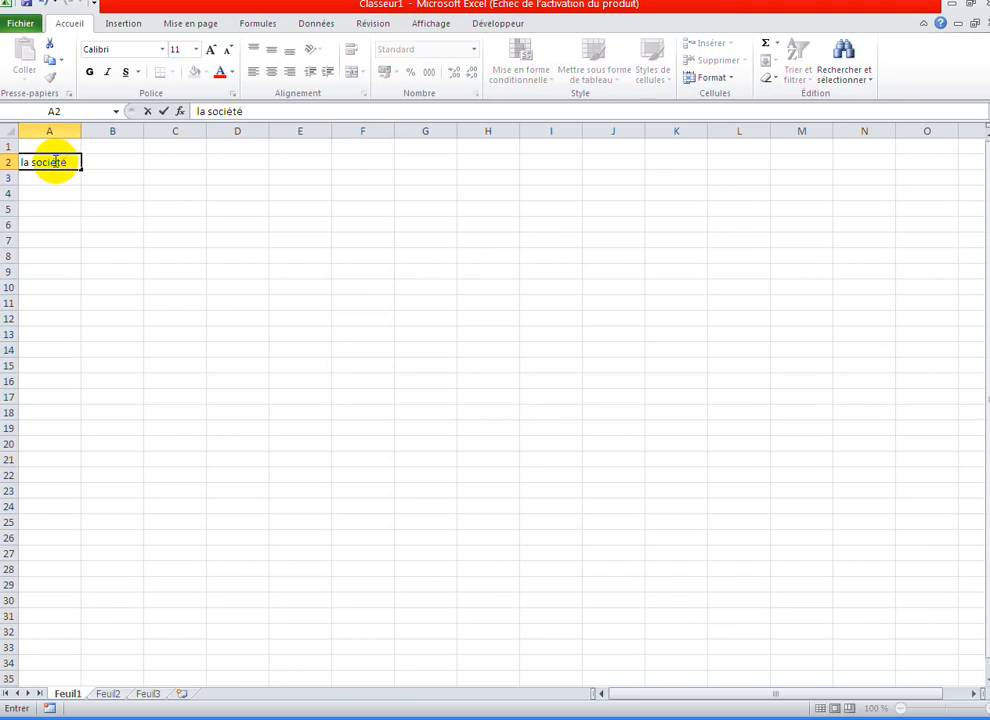
{"action": "key", "text": "Tab"}
{"action": "type", "text": "ma"}
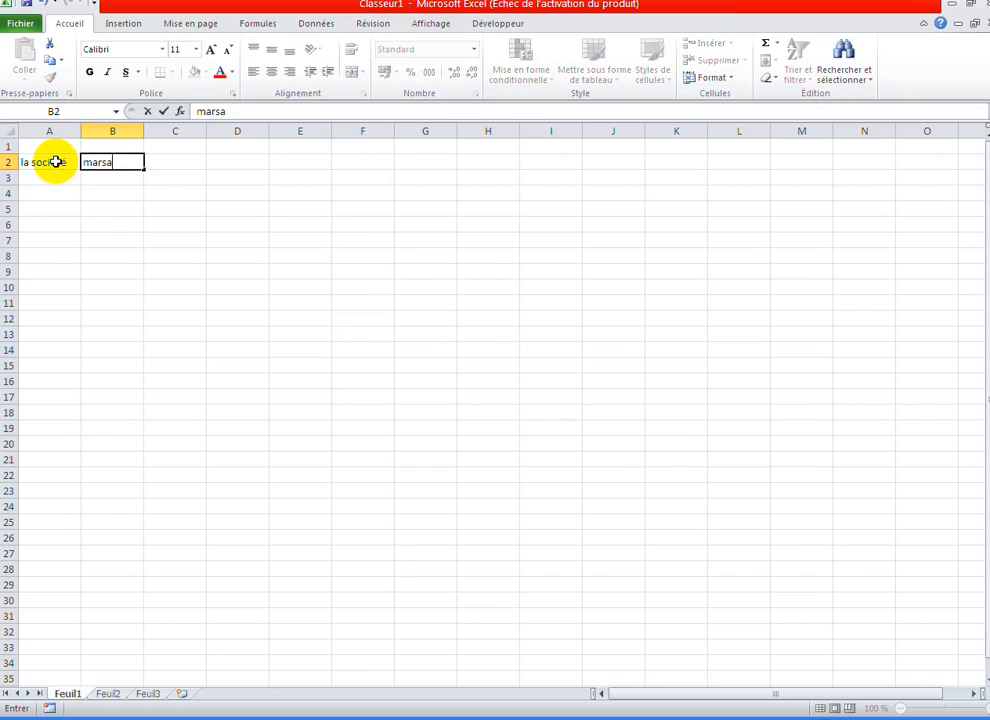
{"action": "key", "text": "Tab"}
{"action": "type", "text": "ma"}
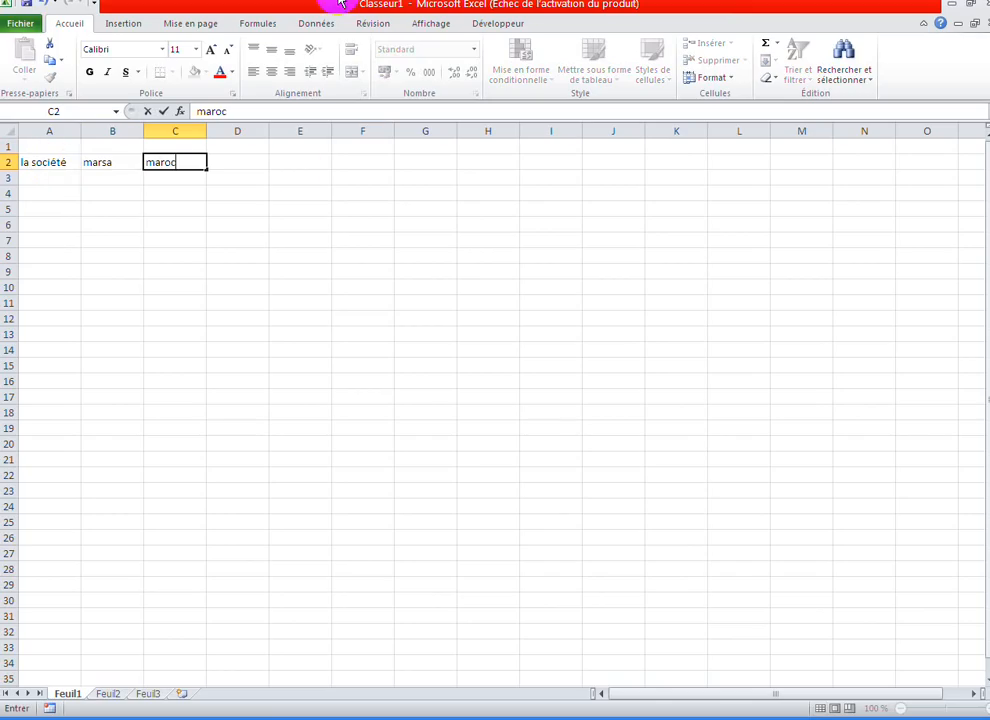
{"action": "left_click", "coordinate": [172, 240]}
- Centre the contents of A2:C2 and merge the three cells into one centred cell
{"action": "left_click", "coordinate": [29, 146]}
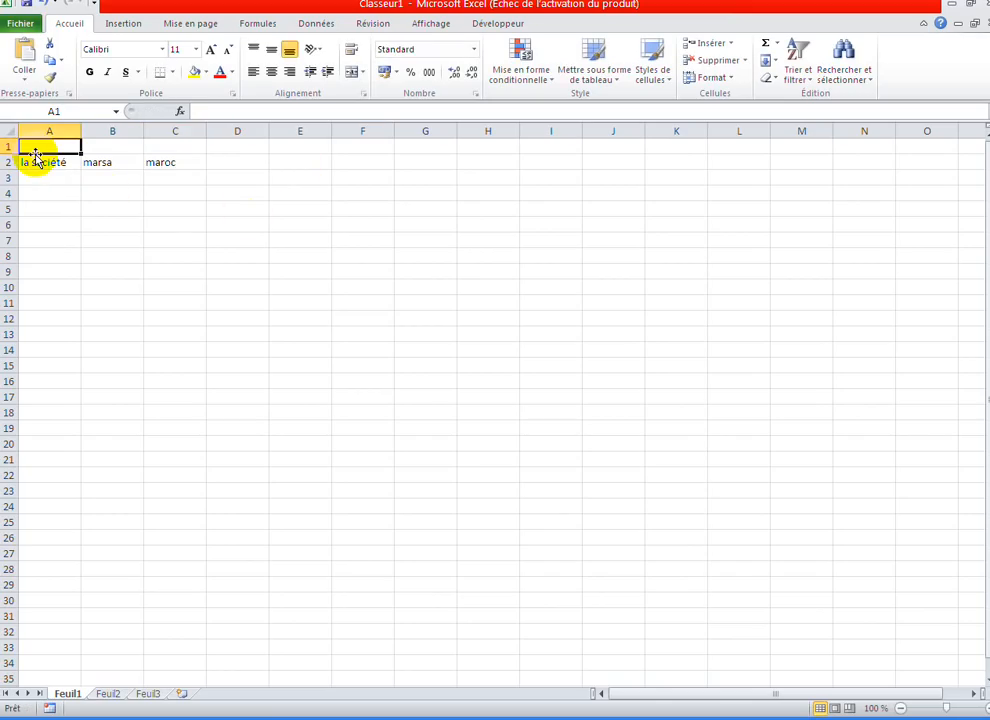
{"action": "left_click", "coordinate": [33, 160]}
{"action": "left_click_drag", "start_coordinate": [170, 160], "coordinate": [77, 159]}
{"action": "left_click", "coordinate": [269, 74]}
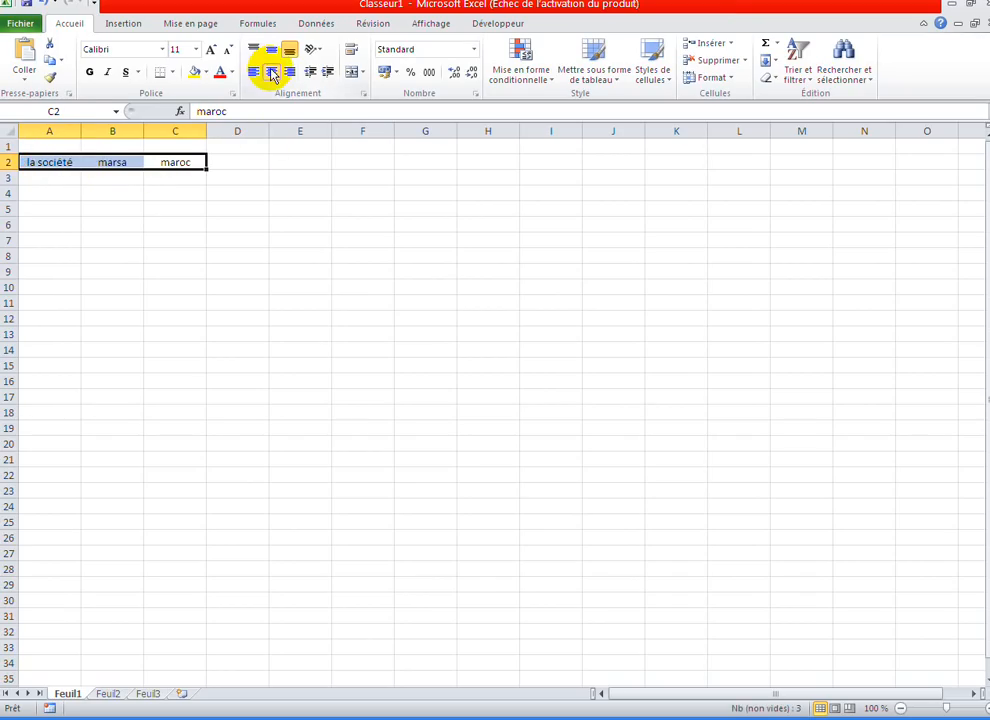
{"action": "left_click", "coordinate": [360, 73]}
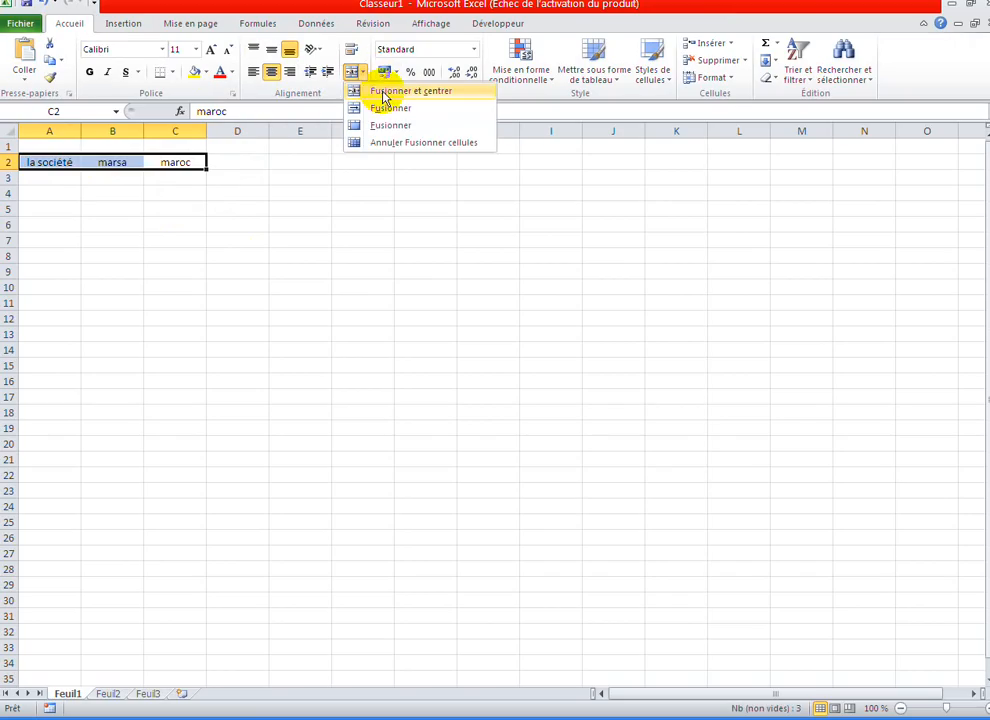
{"action": "left_click", "coordinate": [382, 93]}
{"action": "left_click", "coordinate": [461, 418]}
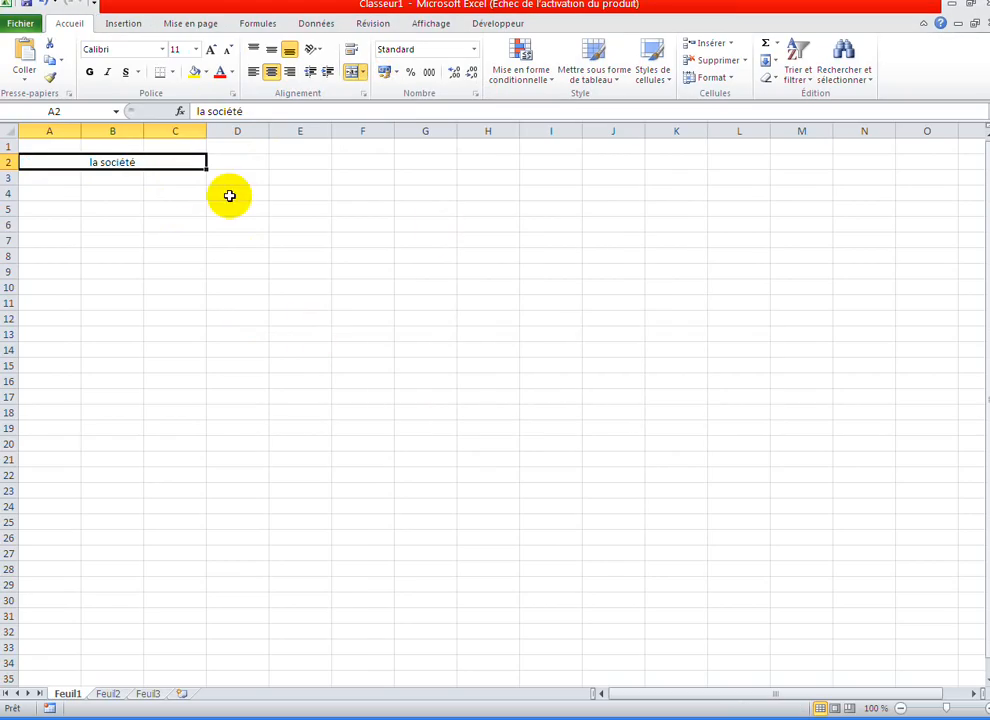
- Complete the text of the merged cell A2 so it reads "la société marsa maroc"
{"action": "double_click", "coordinate": [162, 161]}
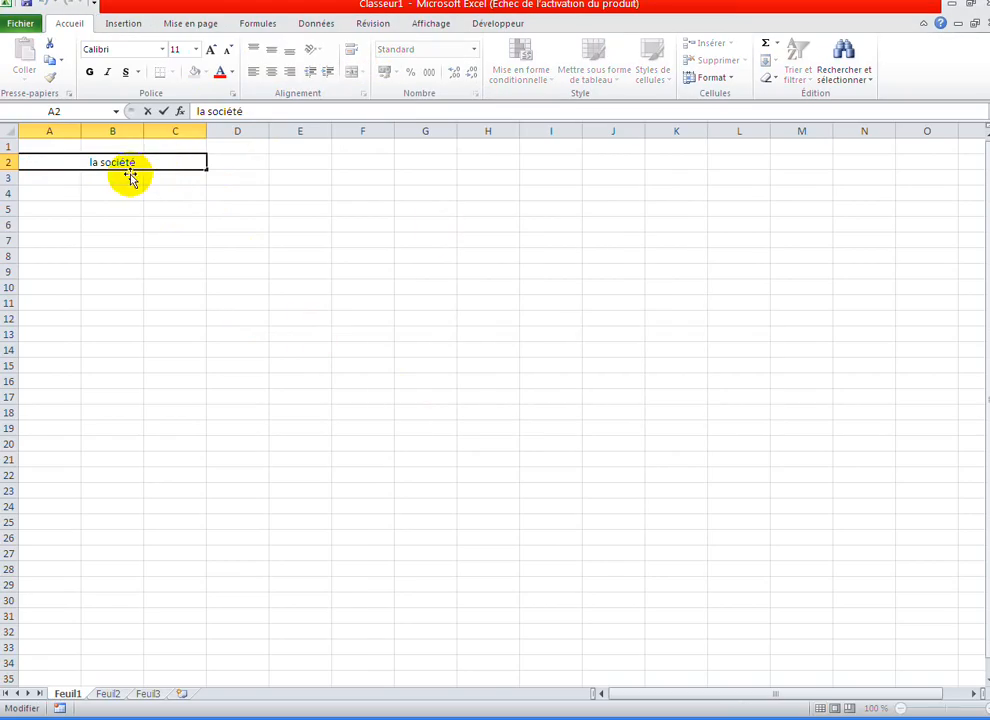
{"action": "type", "text": "maro"}
{"action": "key", "text": "ctrl+s"}
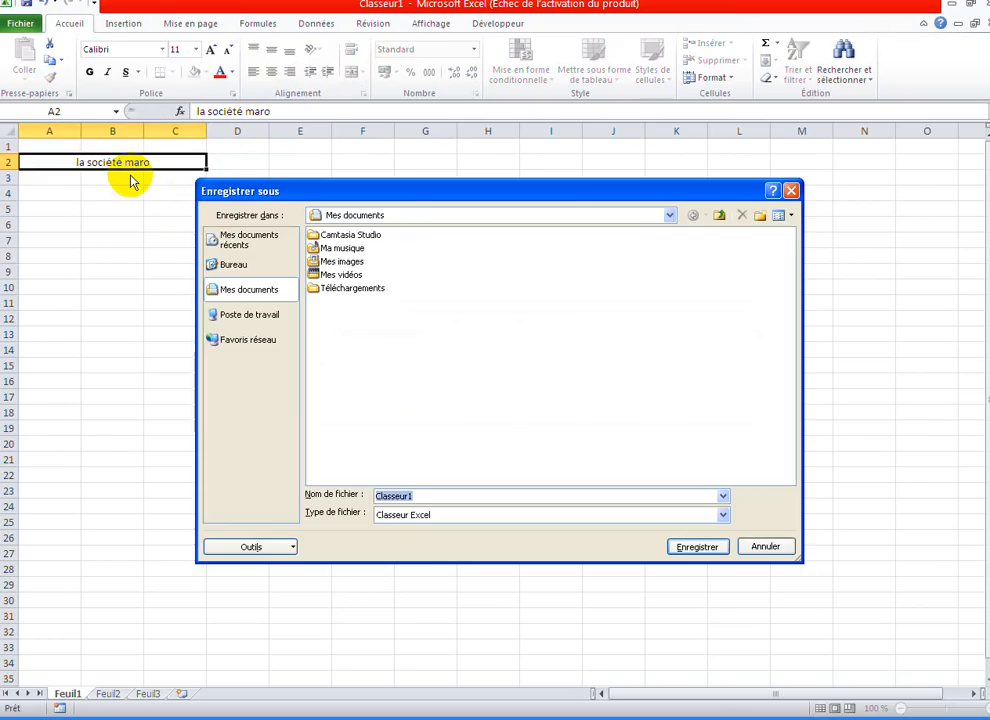
{"action": "left_click", "coordinate": [790, 190]}
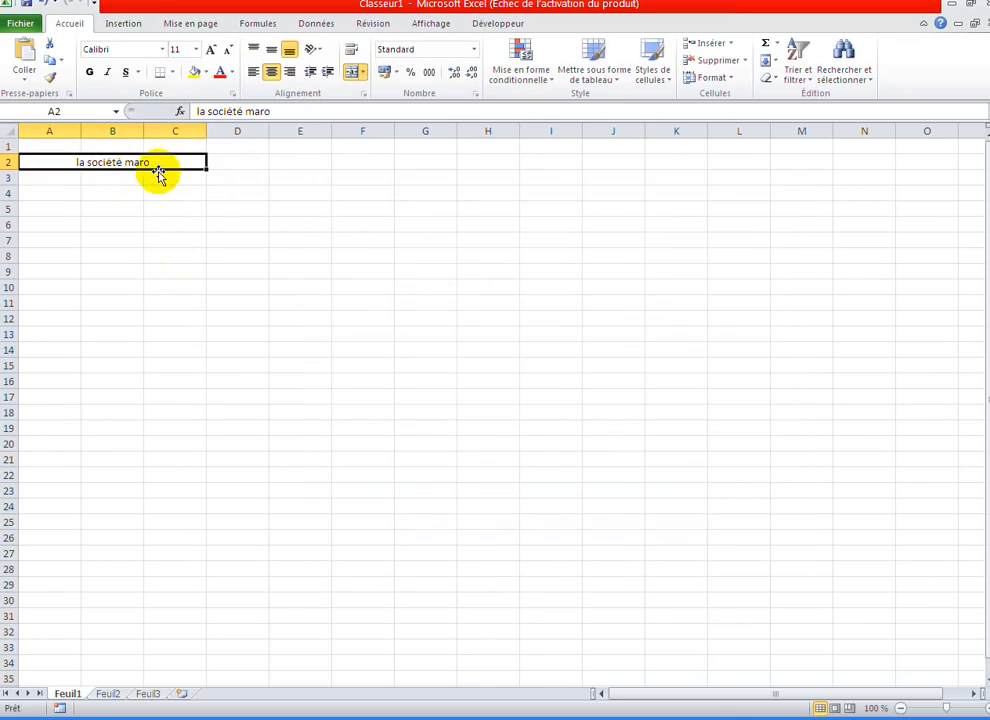
{"action": "double_click", "coordinate": [158, 162]}
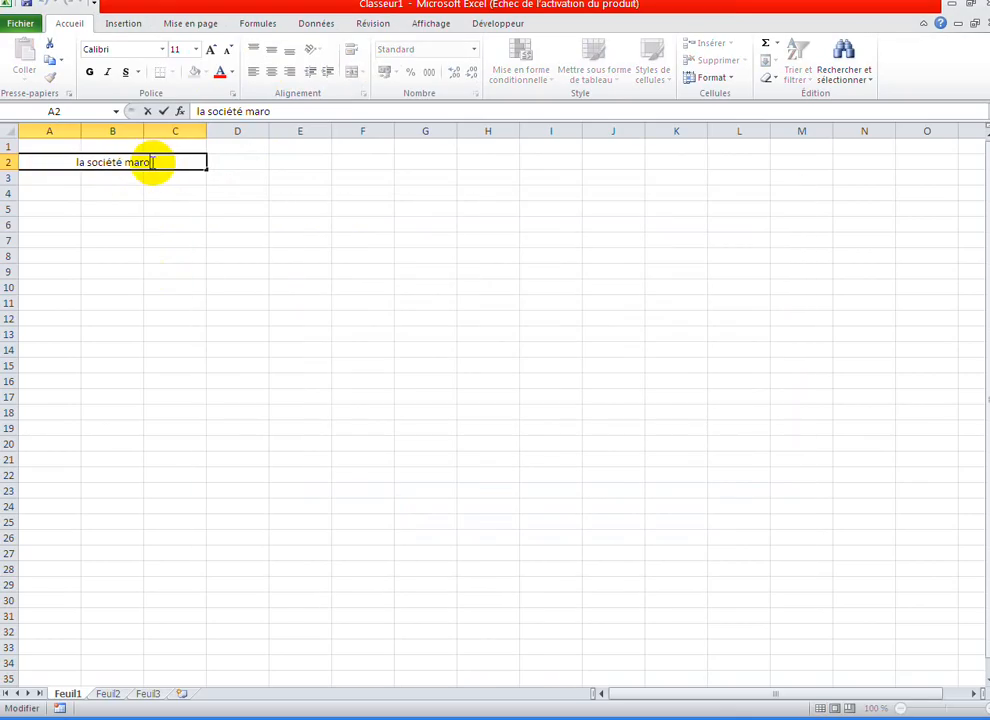
{"action": "type", "text": "c"}
{"action": "key", "text": "BackSpace"}
{"action": "key", "text": "BackSpace"}
{"action": "key", "text": "BackSpace"}
{"action": "key", "text": "BackSpace"}
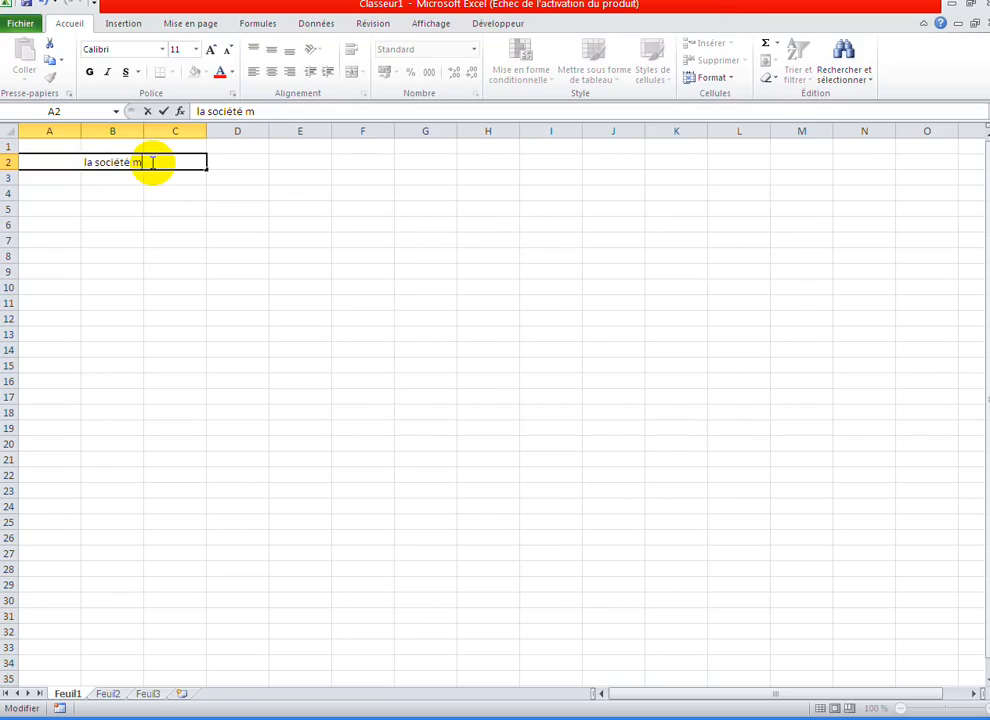
{"action": "type", "text": "arsa maroc"}
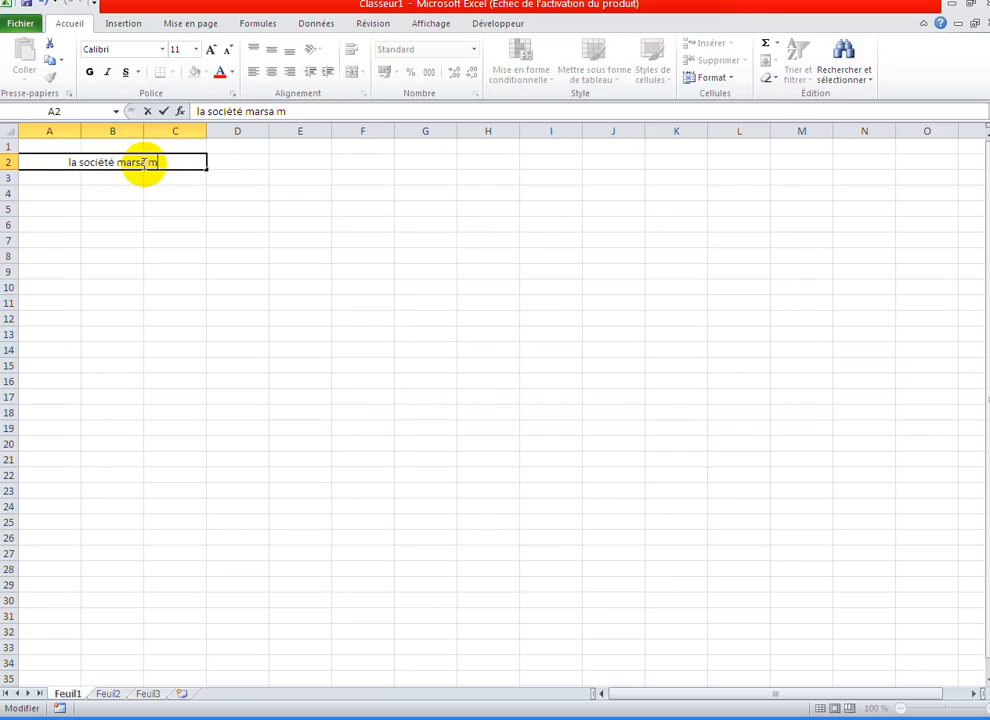
{"action": "left_click", "coordinate": [179, 241]}
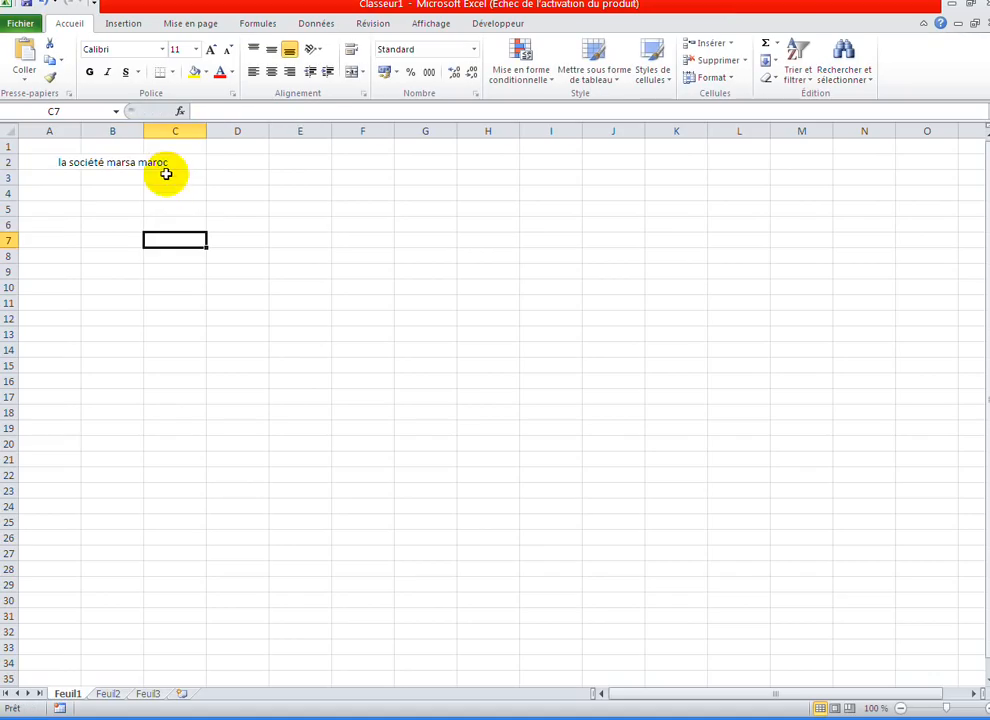
{"action": "left_click", "coordinate": [166, 163]}
{"action": "left_click", "coordinate": [280, 238]}
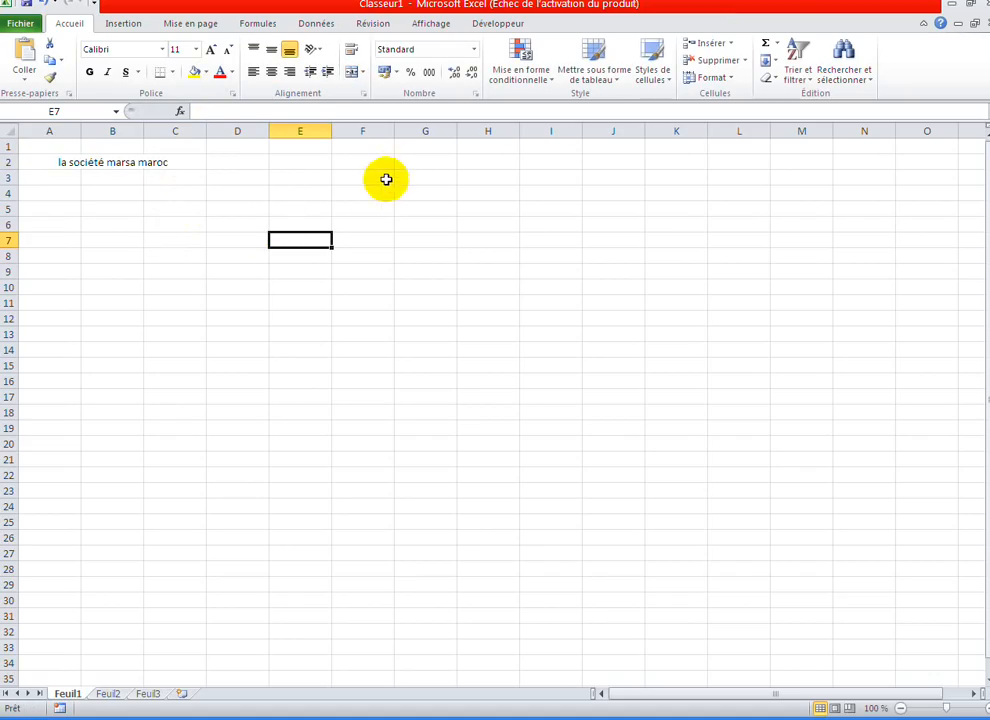
- Enter the invoice label "Facture : 1" in cell F2
{"action": "left_click", "coordinate": [311, 177]}
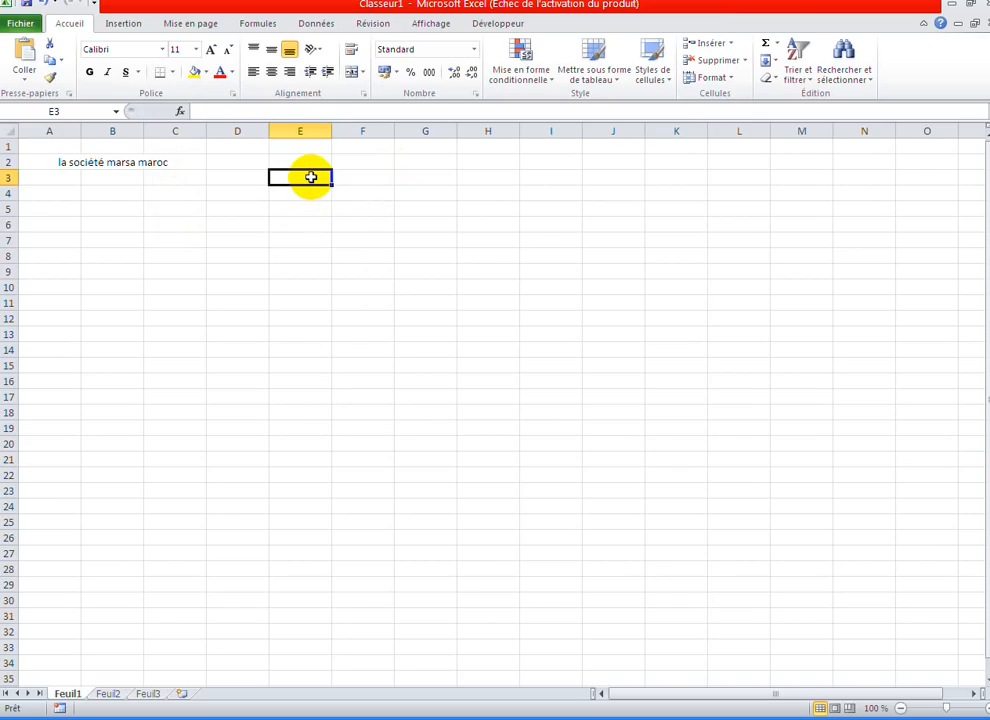
{"action": "left_click", "coordinate": [353, 162]}
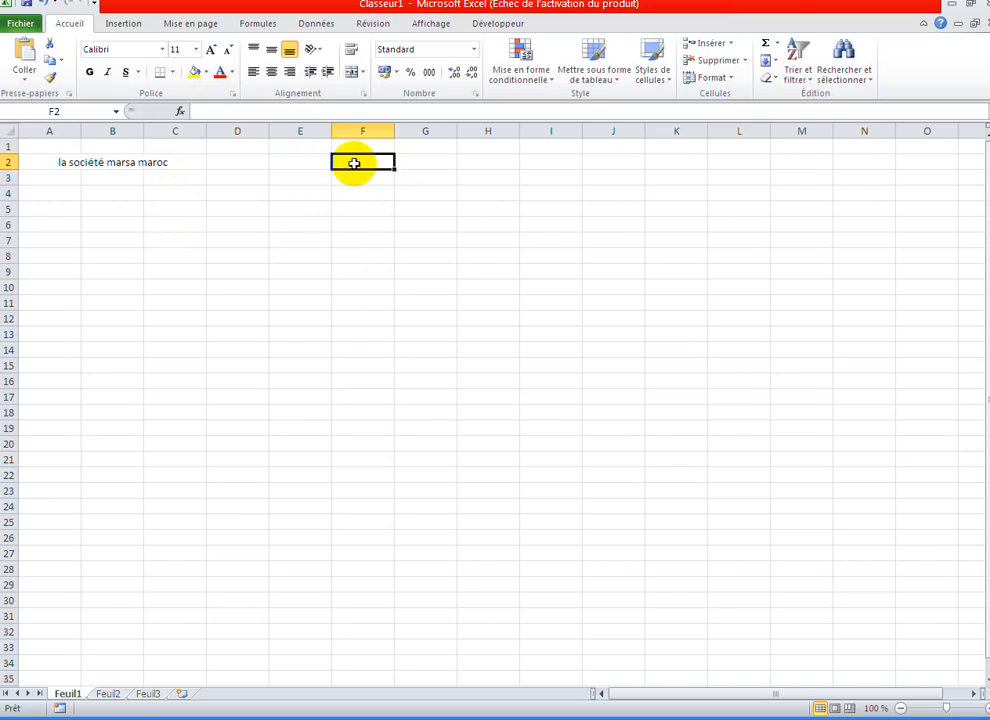
{"action": "type", "text": "Fa"}
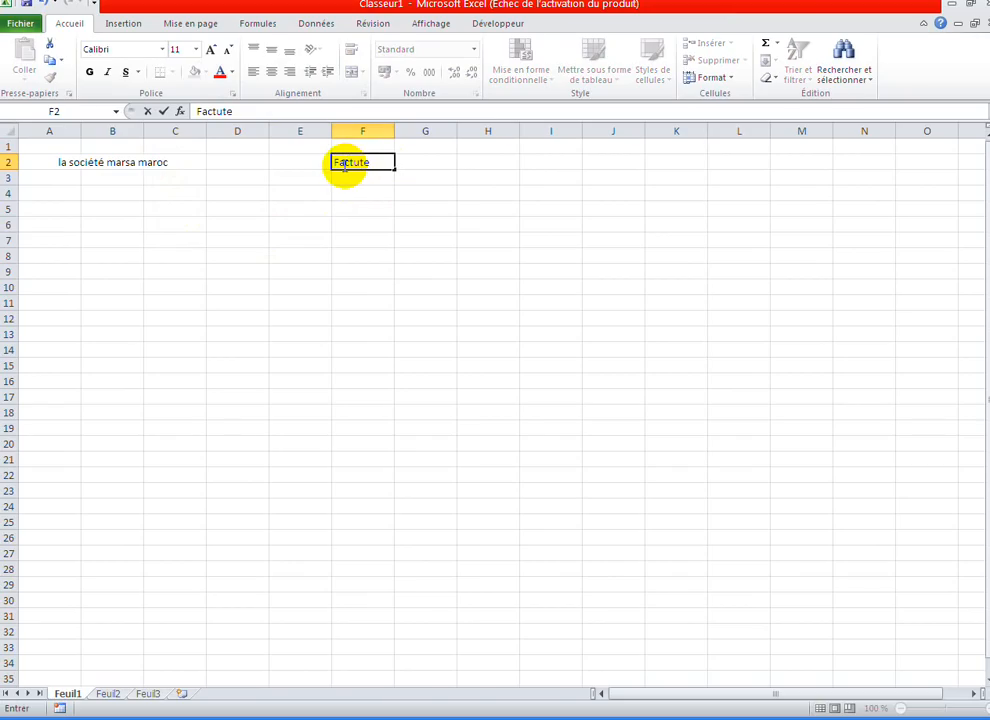
{"action": "type", "text": "ctut"}
{"action": "key", "text": "BackSpace"}
{"action": "type", "text": "re 1"}
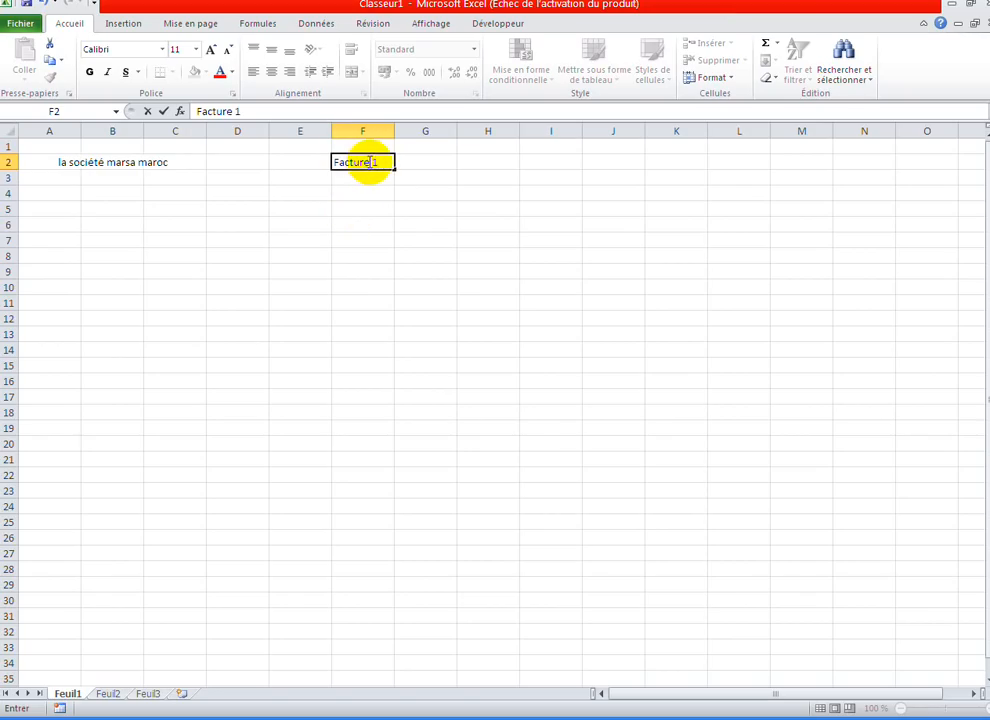
{"action": "key", "text": "Left"}
{"action": "type", "text": ":"}
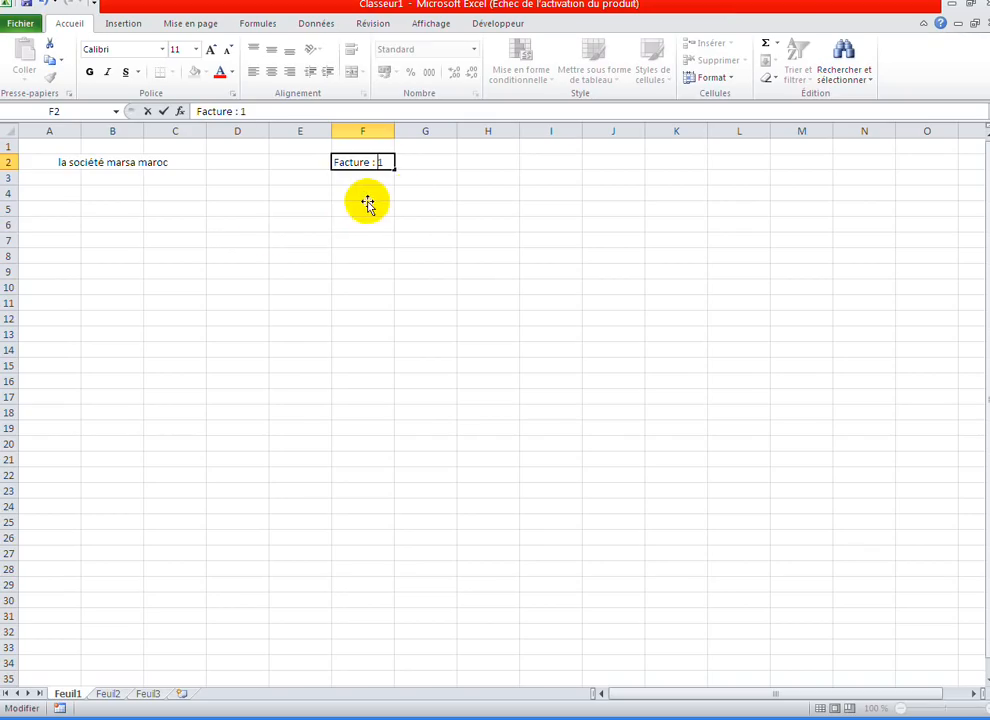
{"action": "left_click", "coordinate": [367, 205]}
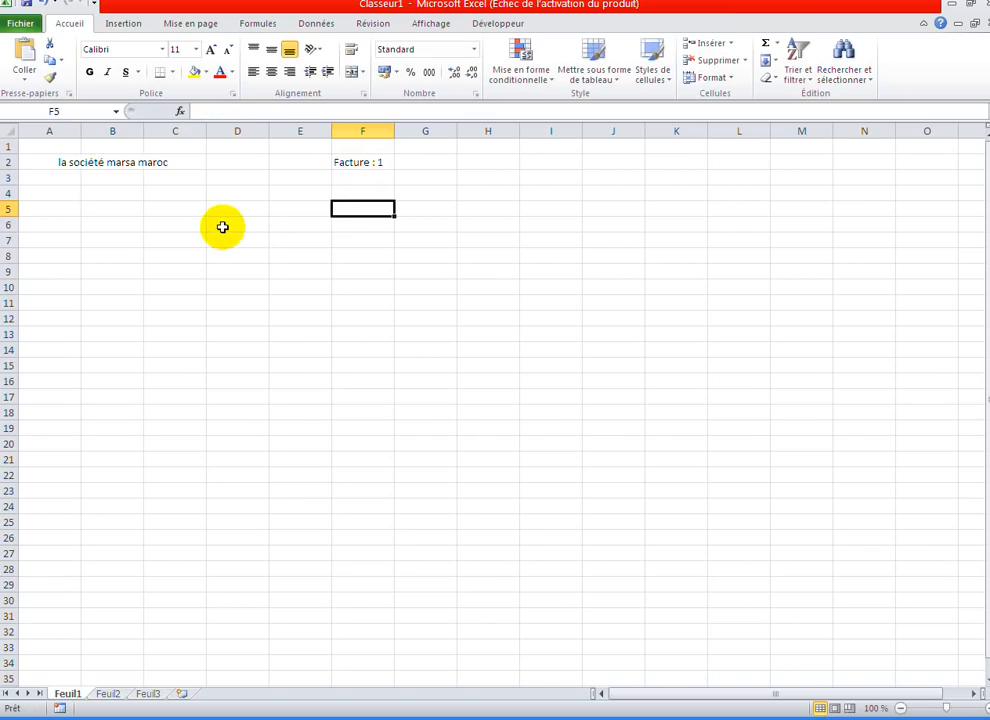
- Enter the labels "Adresse", "Téléphone" and "code postale" in cells A5, A6 and A7
{"action": "left_click", "coordinate": [63, 211]}
{"action": "type", "text": "A"}
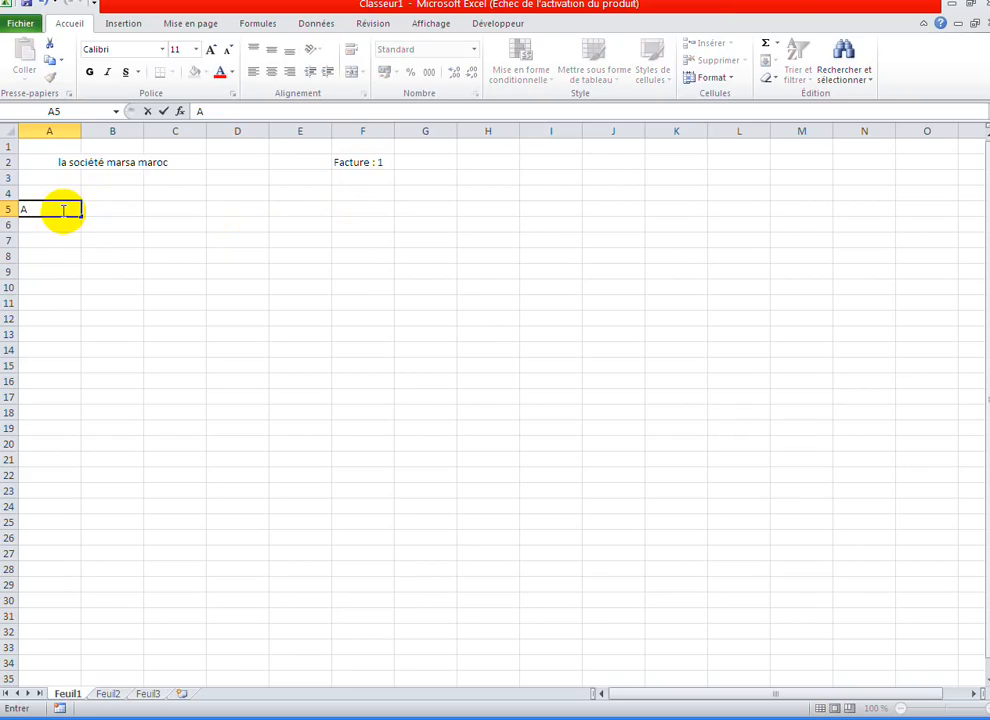
{"action": "type", "text": "dresse"}
{"action": "key", "text": "Return"}
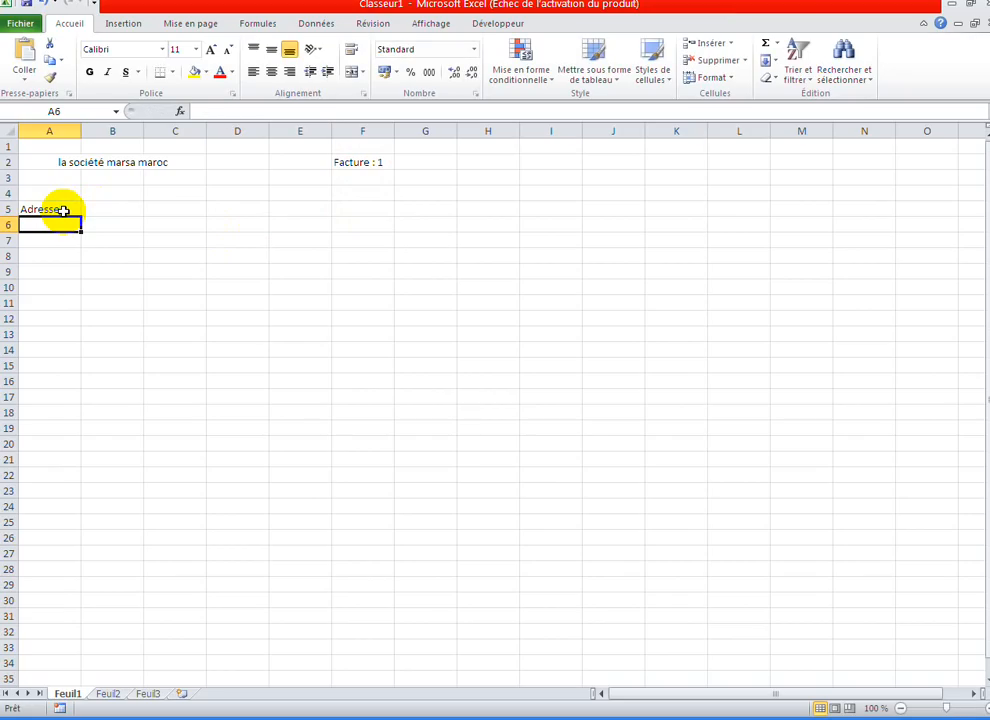
{"action": "type", "text": "Téléphone"}
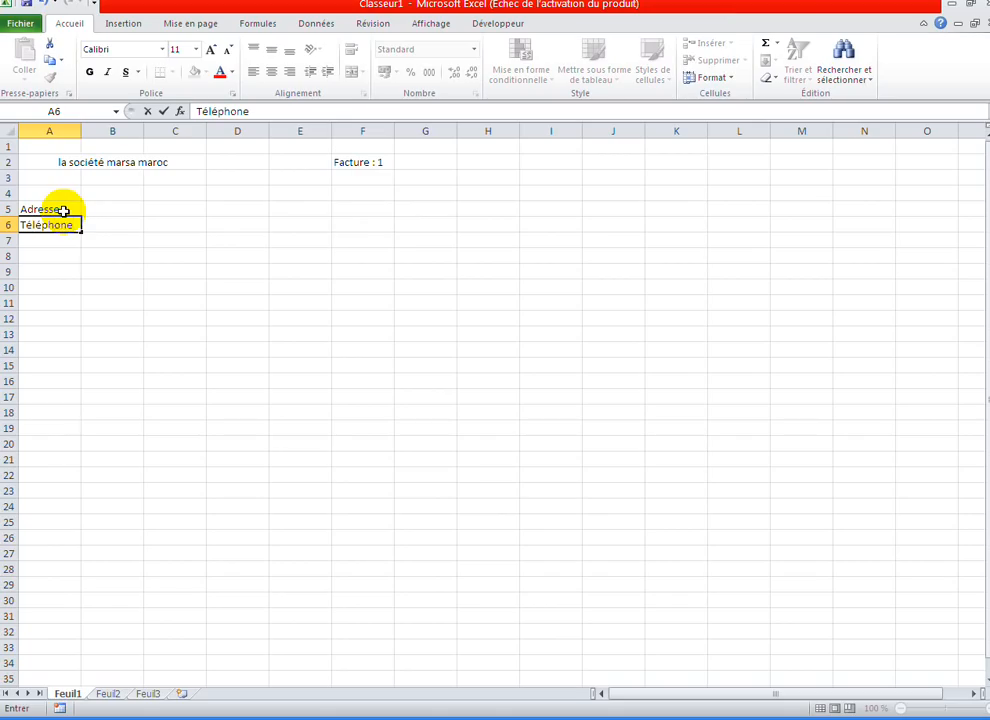
{"action": "key", "text": "Return"}
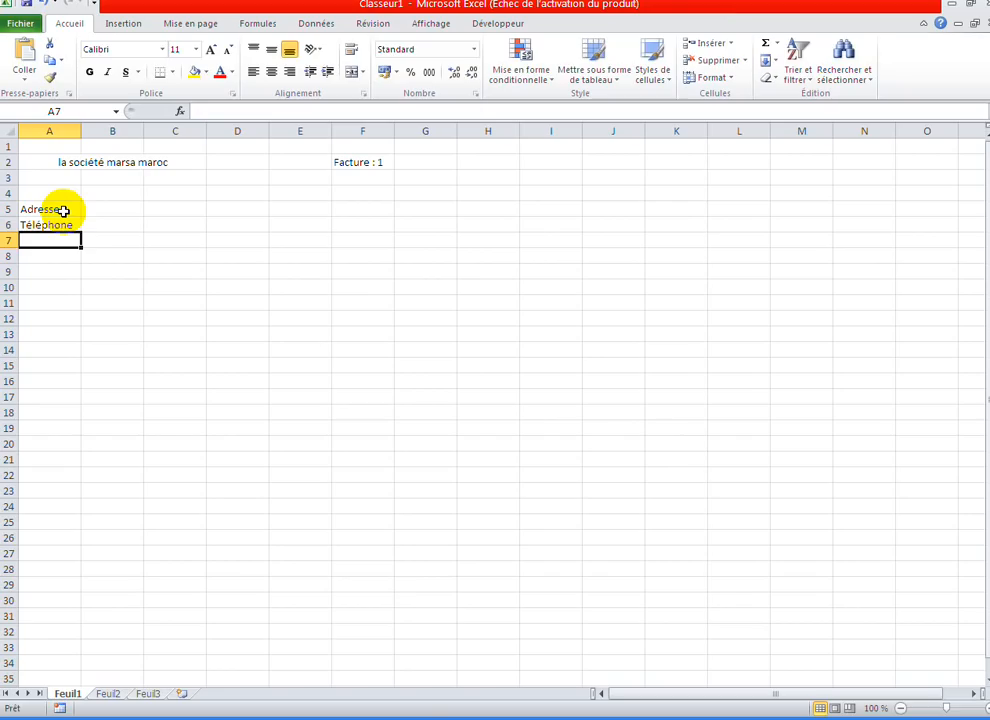
{"action": "type", "text": "c"}
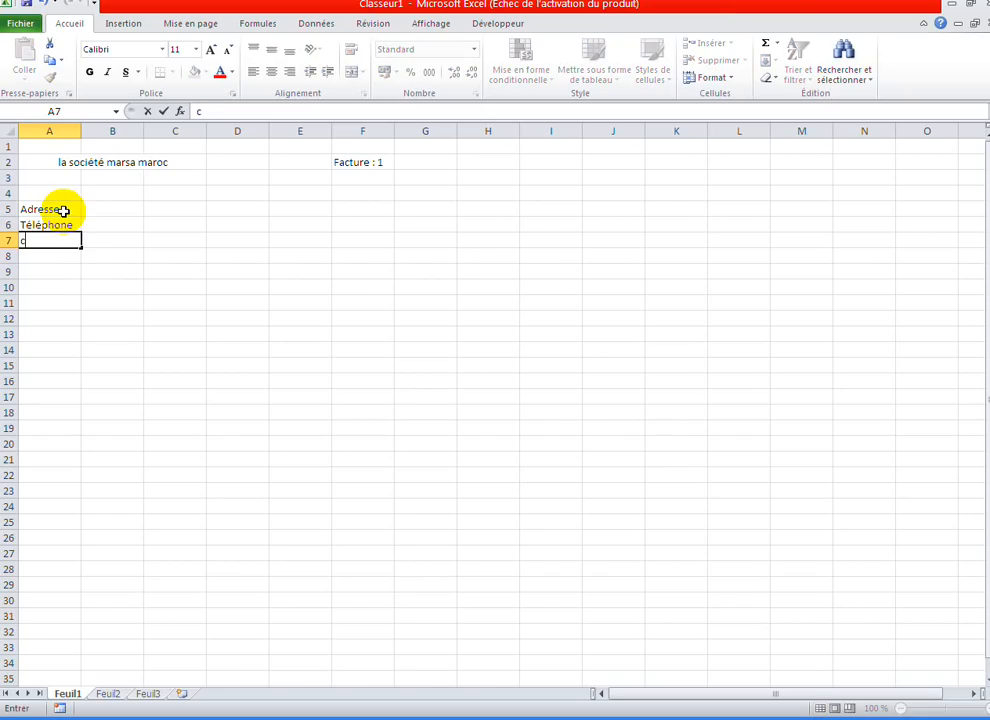
{"action": "type", "text": "ade postale"}
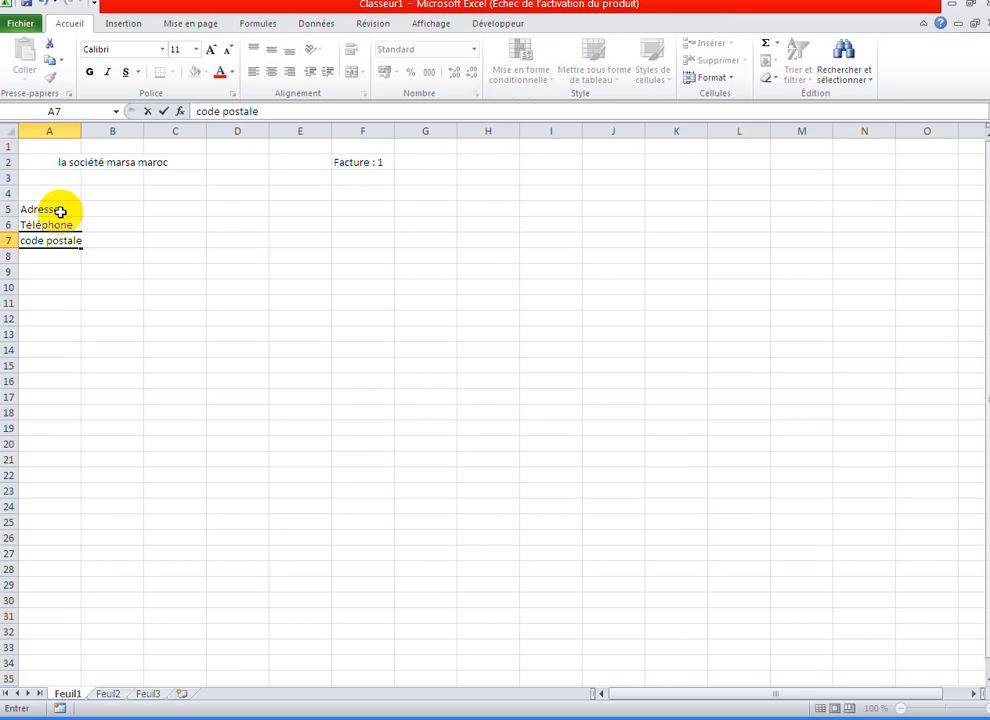
{"action": "left_click", "coordinate": [118, 303]}
- Set the width of column A to 15
{"action": "left_click", "coordinate": [66, 128]}
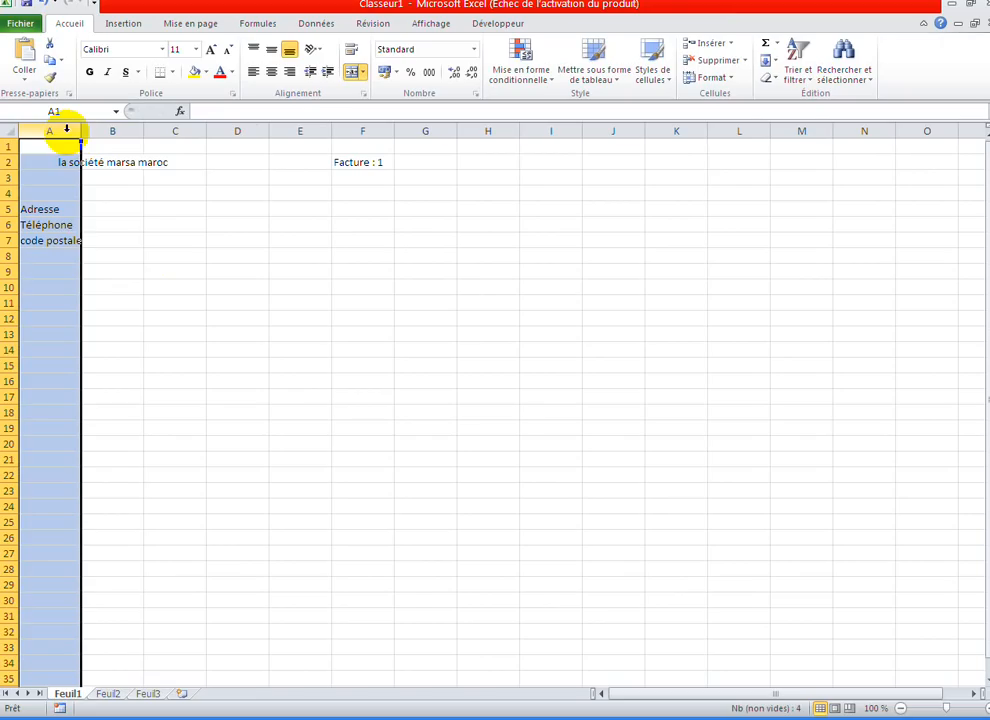
{"action": "right_click", "coordinate": [66, 128]}
{"action": "left_click", "coordinate": [148, 312]}
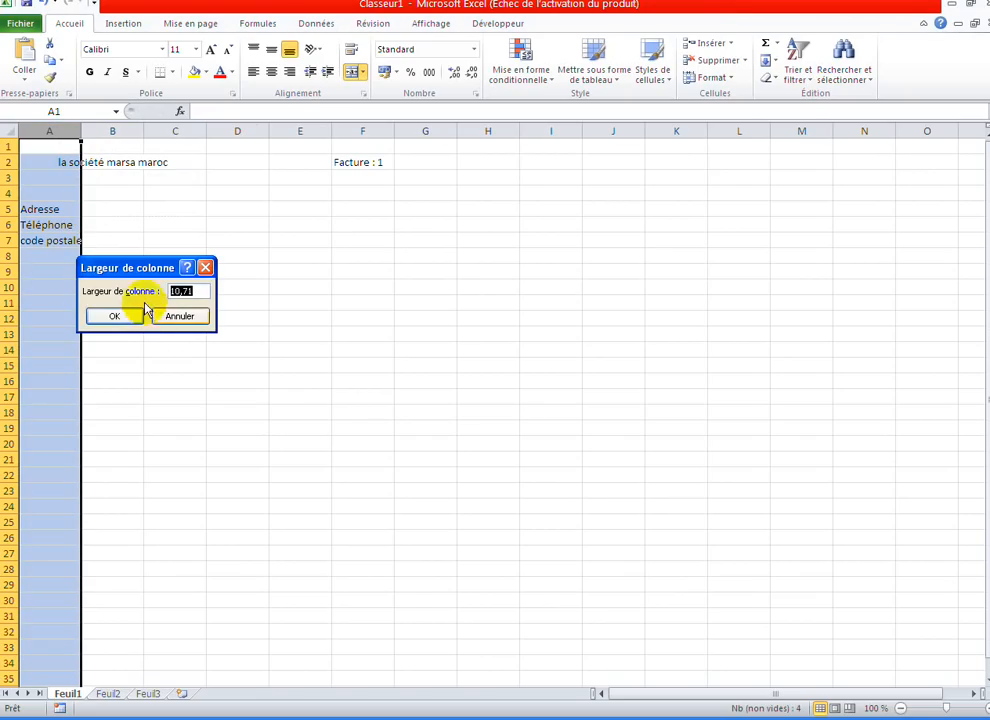
{"action": "type", "text": "15"}
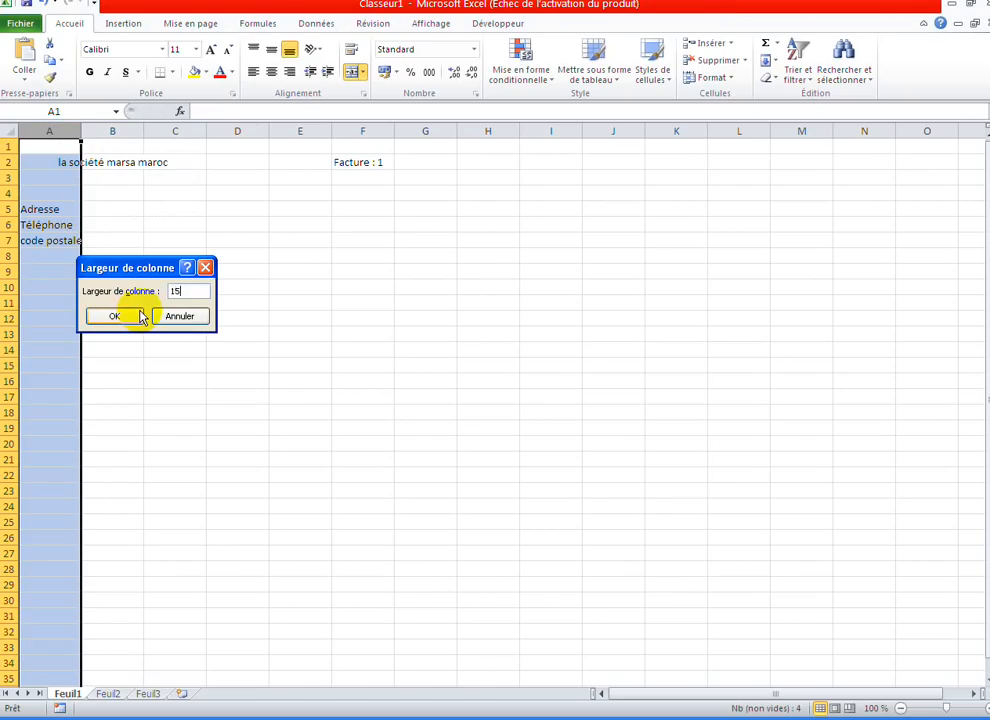
{"action": "left_click", "coordinate": [114, 316]}
{"action": "left_click", "coordinate": [380, 458]}
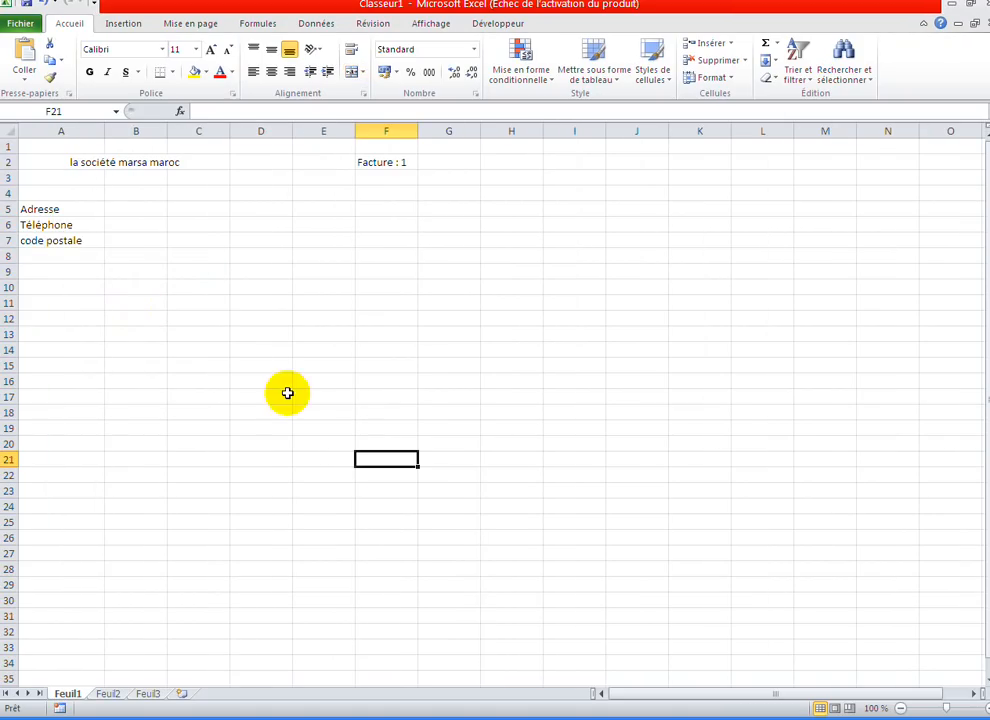
- Centre the labels in cells A5:A7 horizontally
{"action": "left_click", "coordinate": [80, 212]}
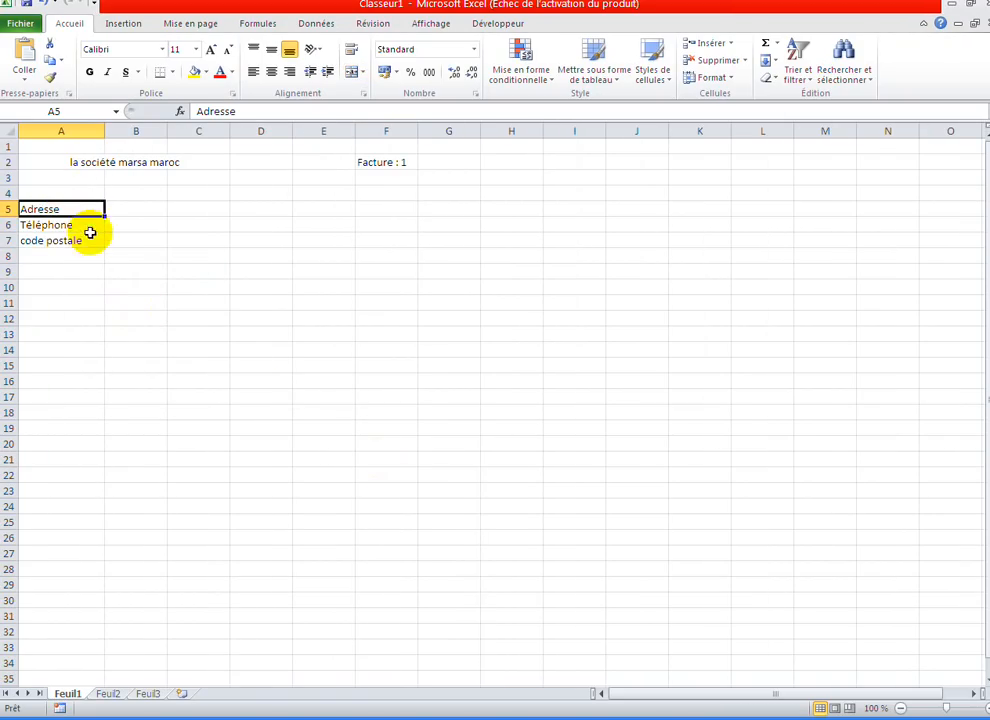
{"action": "left_click_drag", "start_coordinate": [87, 218], "coordinate": [88, 240]}
{"action": "left_click", "coordinate": [271, 72]}
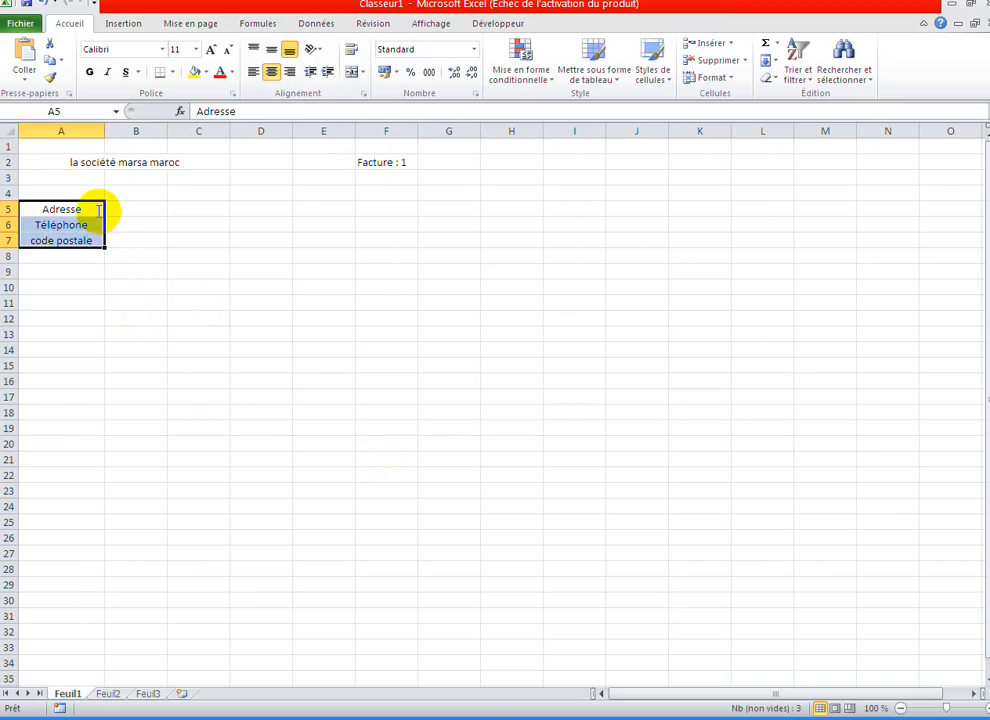
- Add a colon after the labels in cells A5, A6 and A7, giving "Adresse :", "Téléphone :" and "code postale :"
{"action": "double_click", "coordinate": [102, 210]}
{"action": "type", "text": ":"}
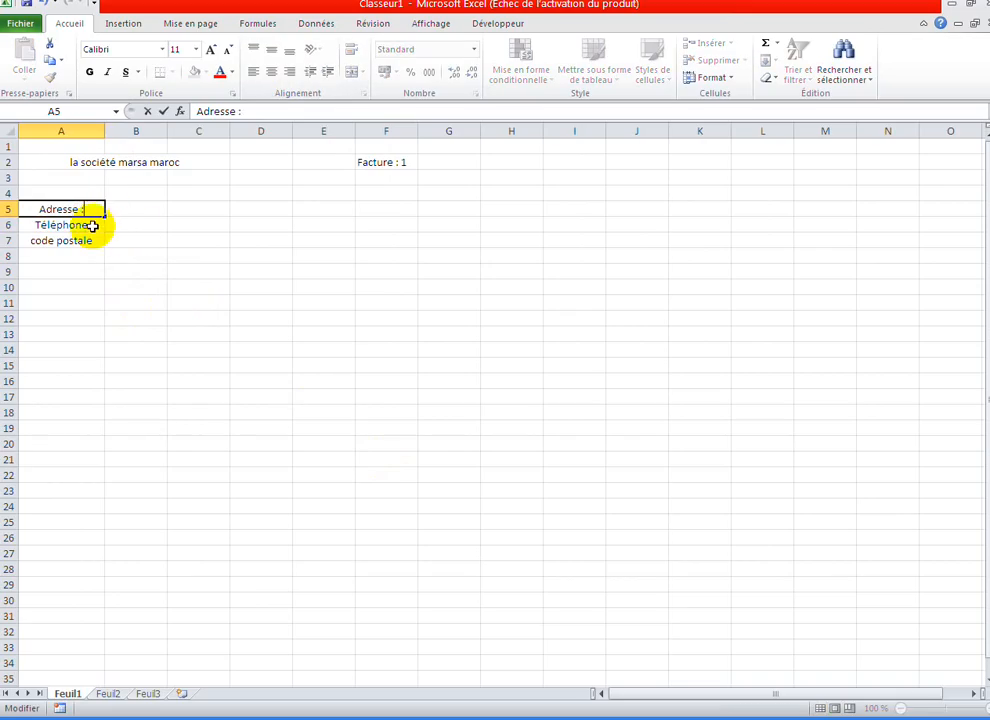
{"action": "left_click", "coordinate": [93, 224]}
{"action": "double_click", "coordinate": [110, 230]}
{"action": "type", "text": ":"}
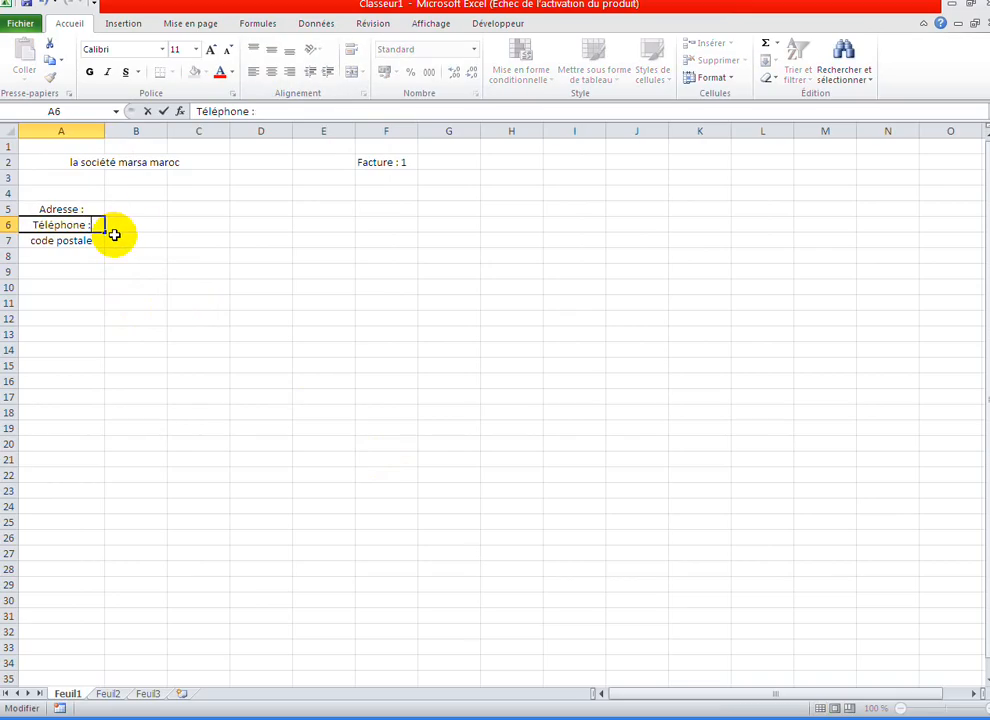
{"action": "key", "text": "Return"}
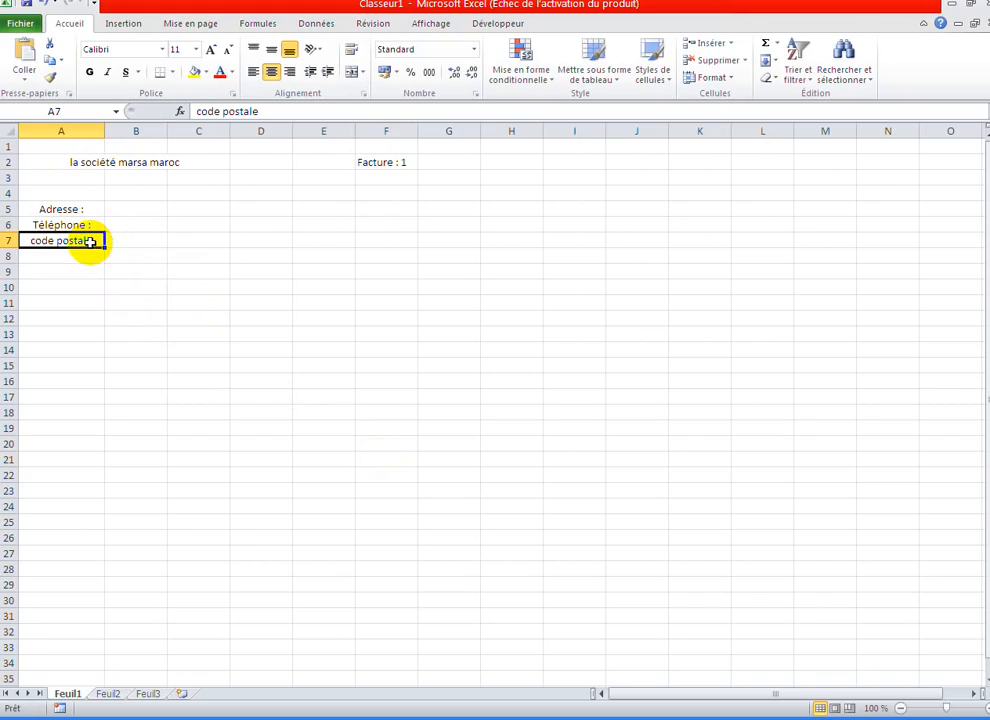
{"action": "double_click", "coordinate": [96, 240]}
{"action": "type", "text": ":"}
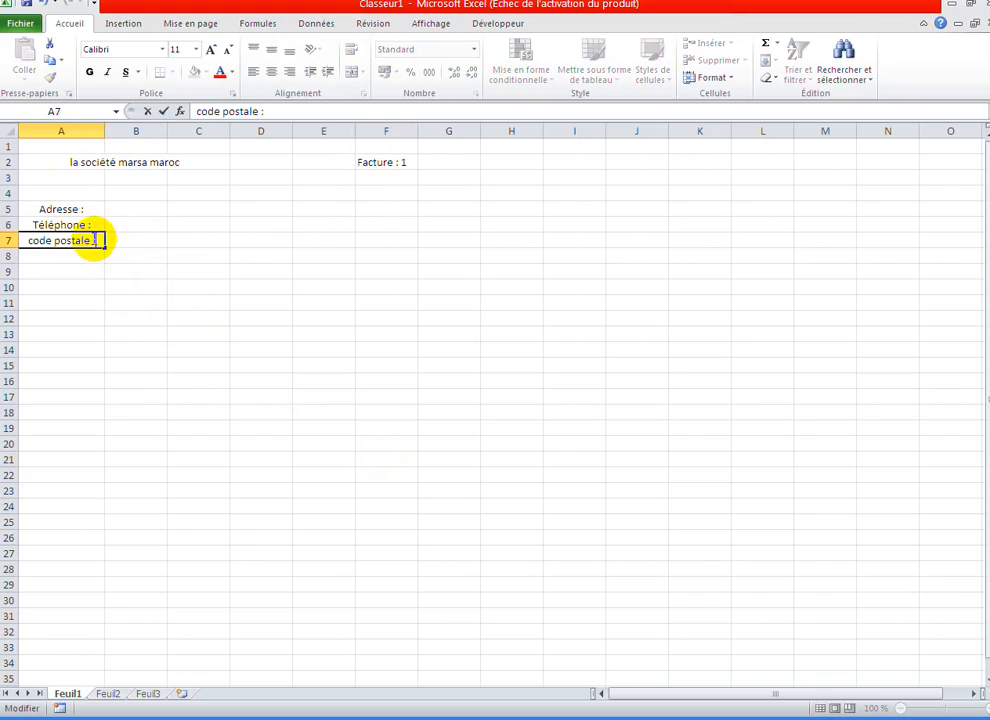
{"action": "left_click", "coordinate": [197, 318]}
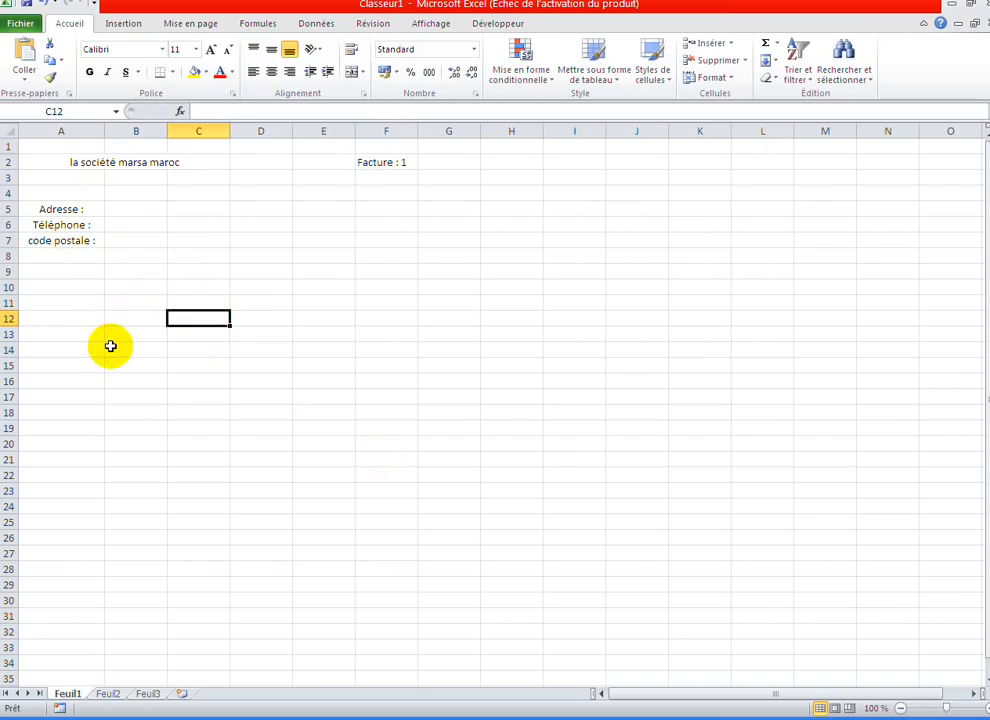
{"action": "left_click", "coordinate": [117, 271]}
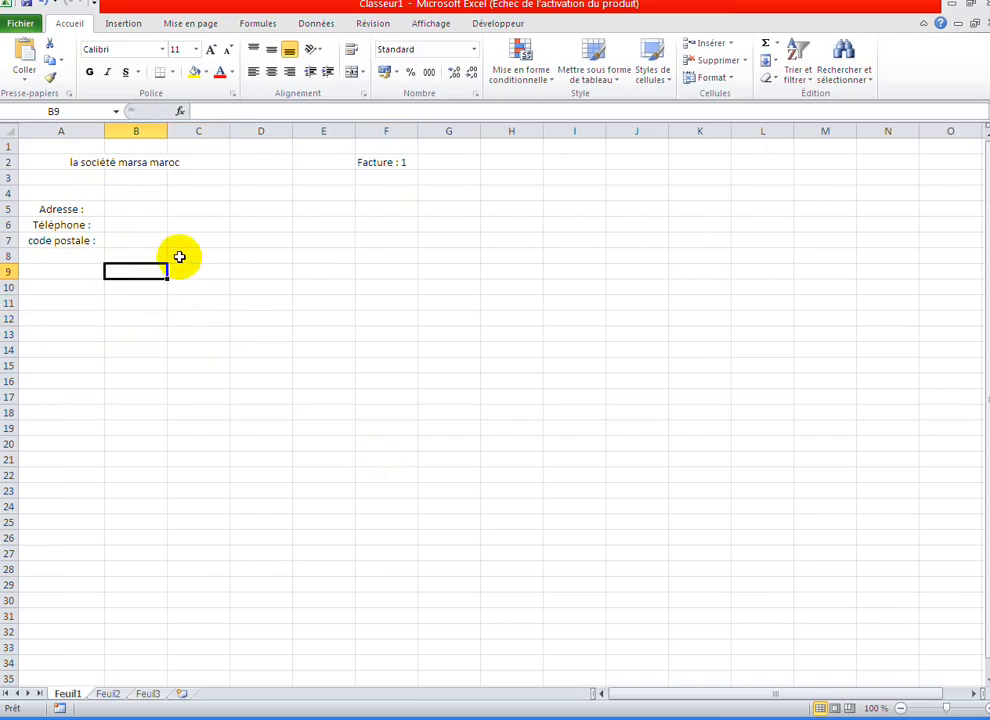
{"action": "left_click", "coordinate": [50, 208]}
{"action": "left_click", "coordinate": [110, 274]}
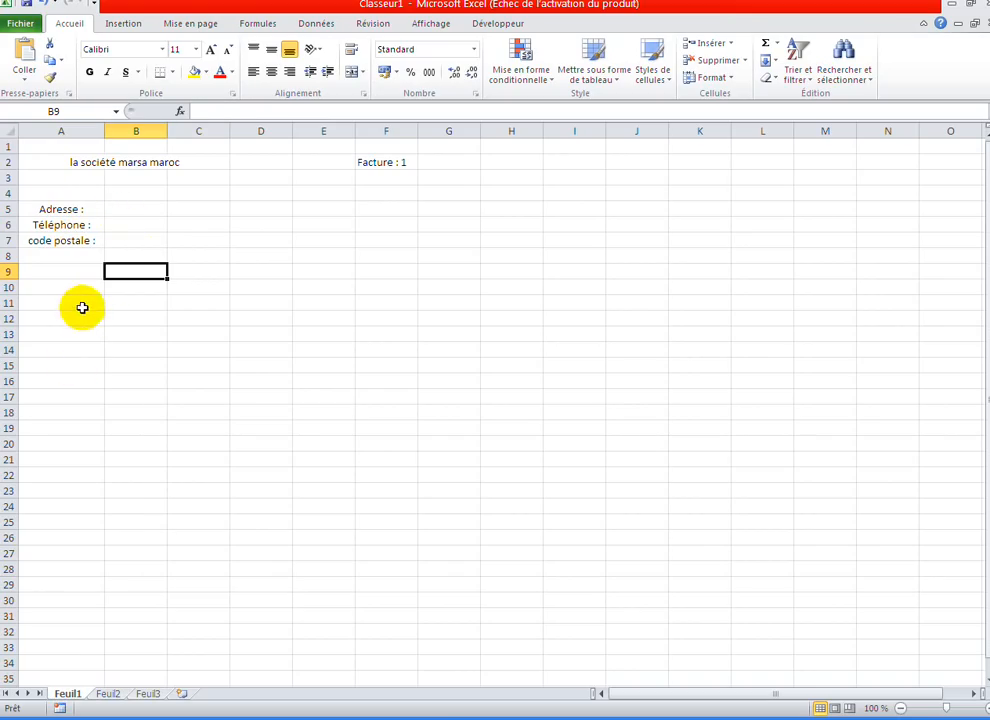
- Merge columns B and C in each of rows 5, 6 and 7, beside the contact detail labels
{"action": "left_click_drag", "start_coordinate": [48, 209], "coordinate": [202, 238]}
{"action": "left_click", "coordinate": [200, 238]}
{"action": "left_click", "coordinate": [349, 74]}
{"action": "left_click", "coordinate": [350, 75]}
{"action": "left_click_drag", "start_coordinate": [93, 325], "coordinate": [90, 329]}
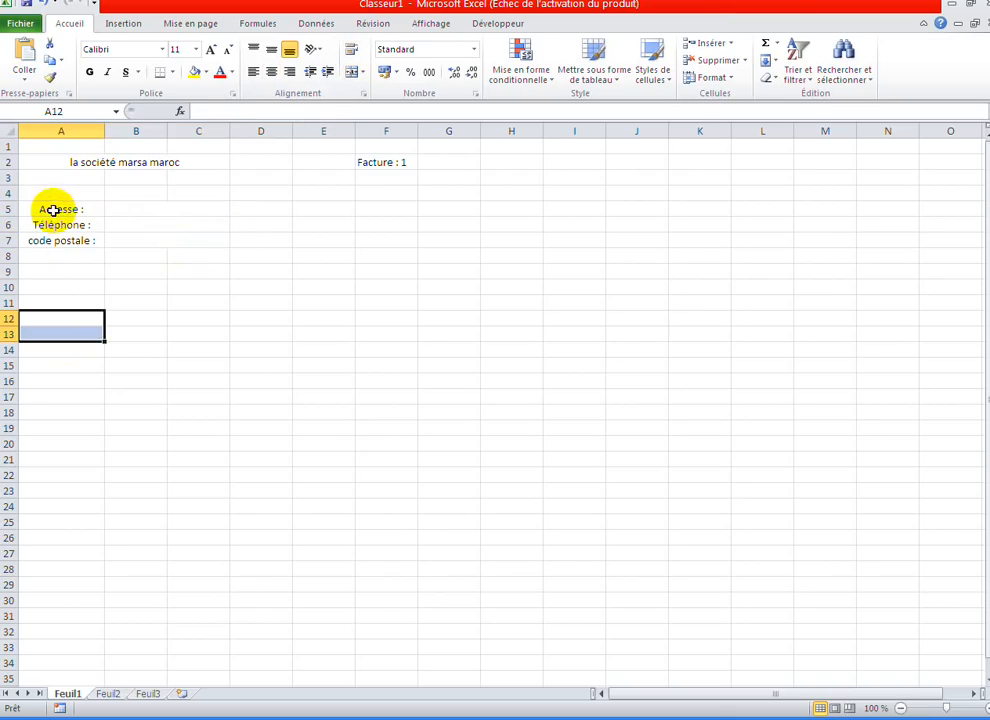
- Apply all borders to the contact details block A5:C7
{"action": "left_click_drag", "start_coordinate": [54, 210], "coordinate": [156, 241]}
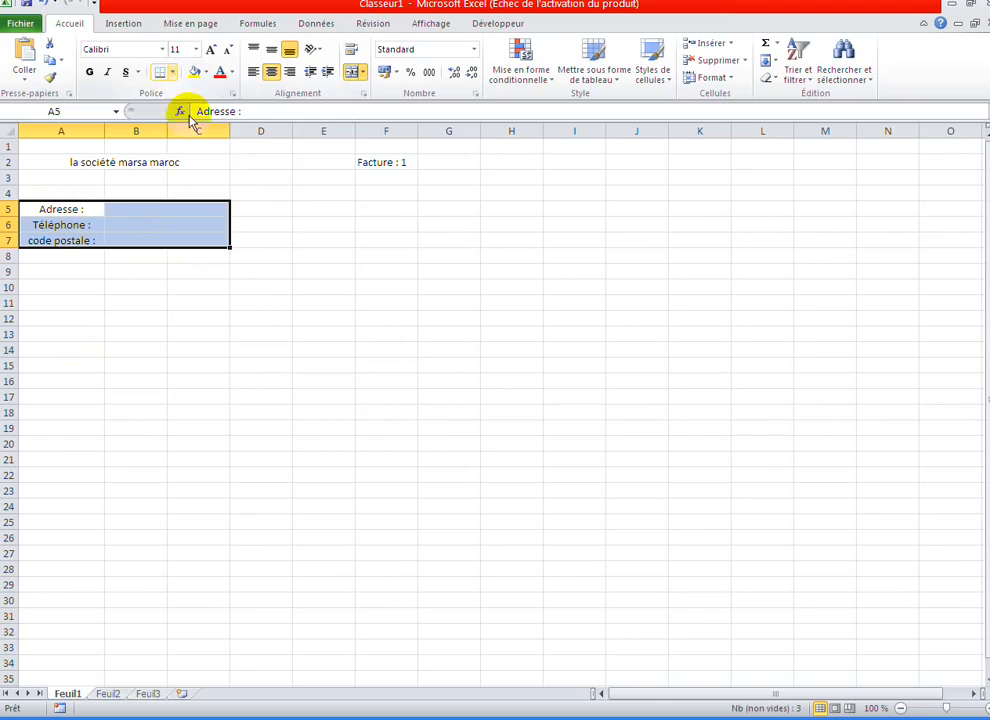
{"action": "left_click", "coordinate": [172, 72]}
{"action": "left_click", "coordinate": [205, 196]}
{"action": "left_click", "coordinate": [198, 303]}
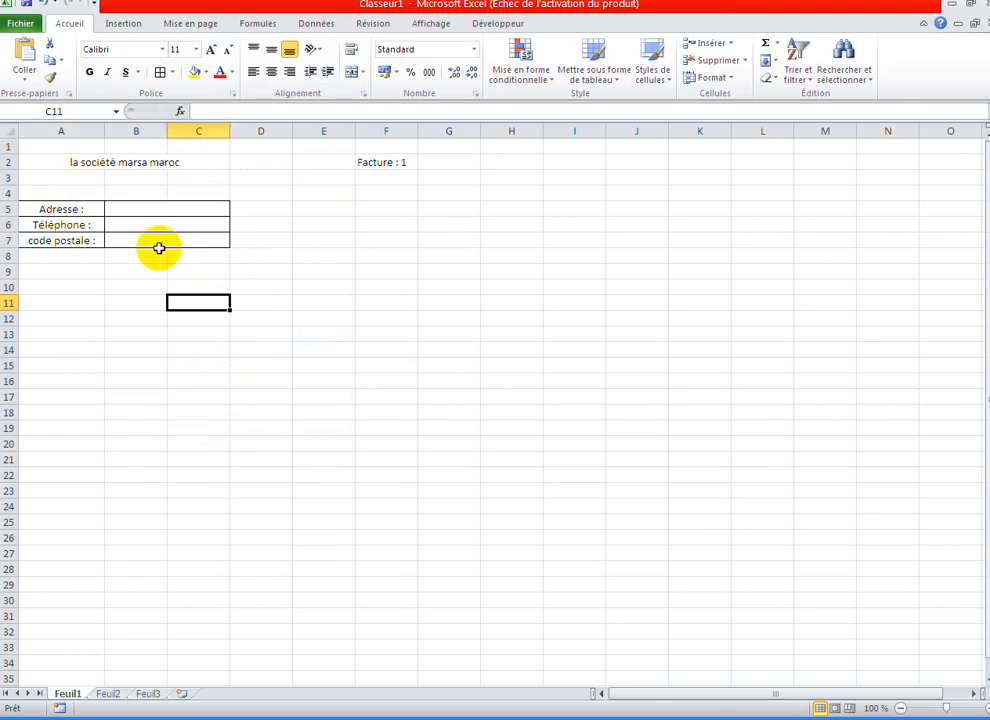
- Apply borders to the merged company heading in A2:C2 and to the invoice label in F2
{"action": "left_click", "coordinate": [133, 164]}
{"action": "left_click", "coordinate": [160, 72]}
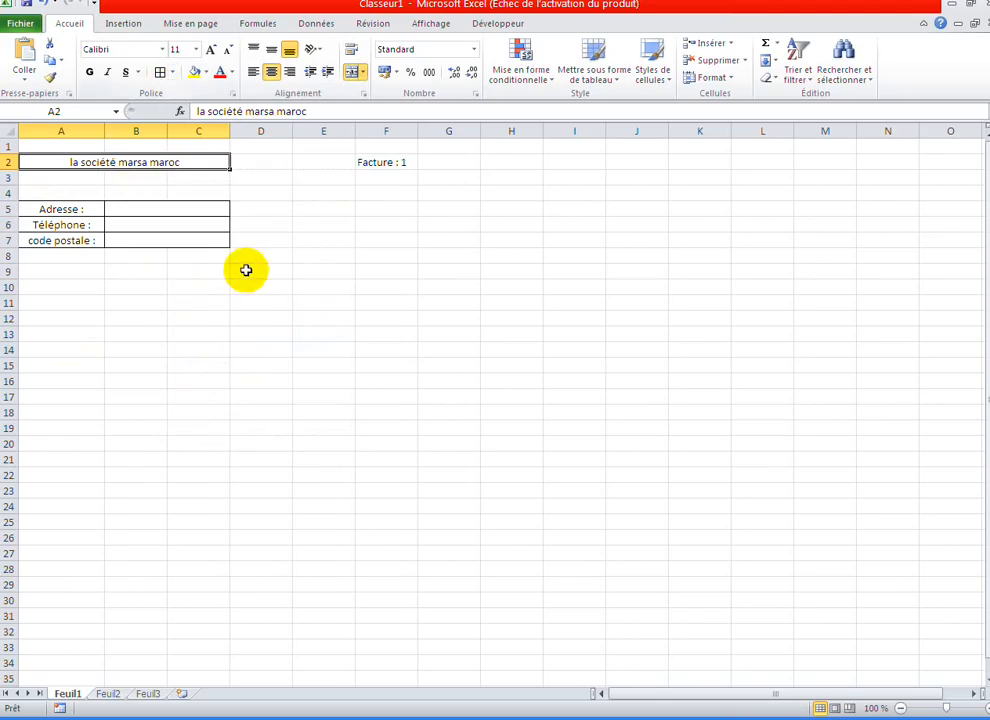
{"action": "left_click", "coordinate": [248, 271]}
{"action": "left_click", "coordinate": [378, 162]}
{"action": "left_click", "coordinate": [160, 72]}
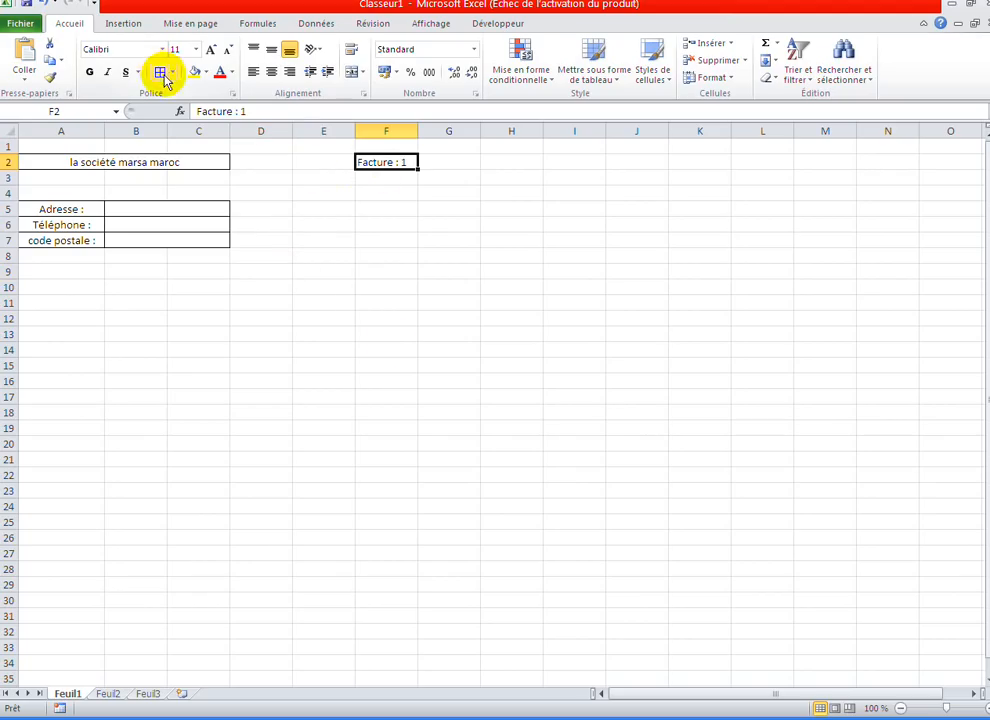
{"action": "left_click", "coordinate": [385, 334]}
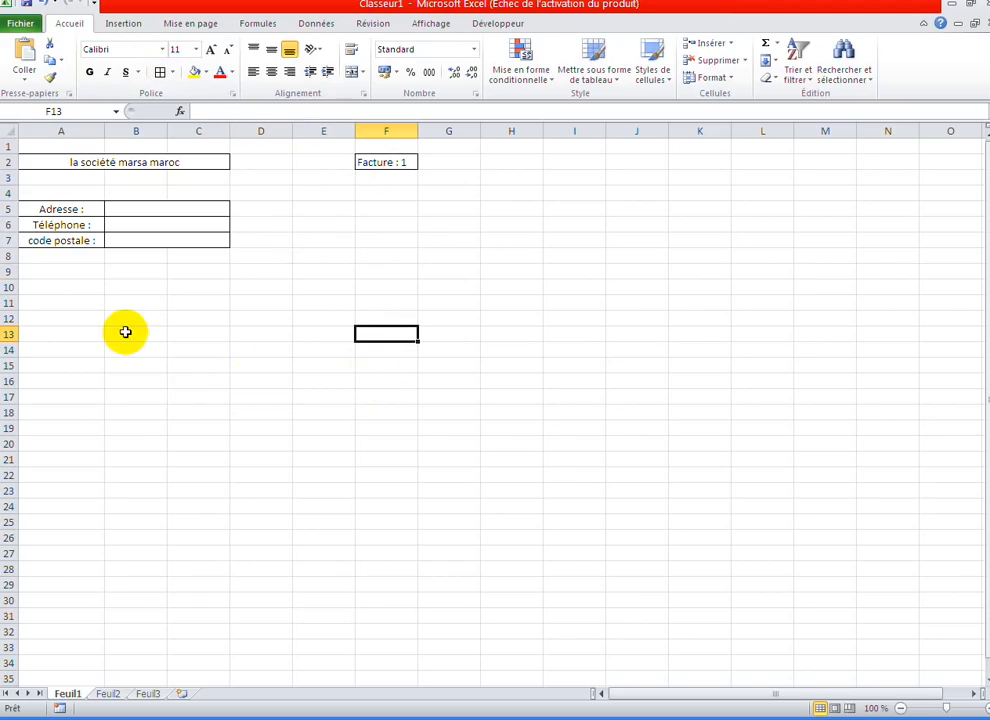
- Merge and centre cells G5:H5 and enter the label "date :" in them
{"action": "left_click", "coordinate": [74, 288]}
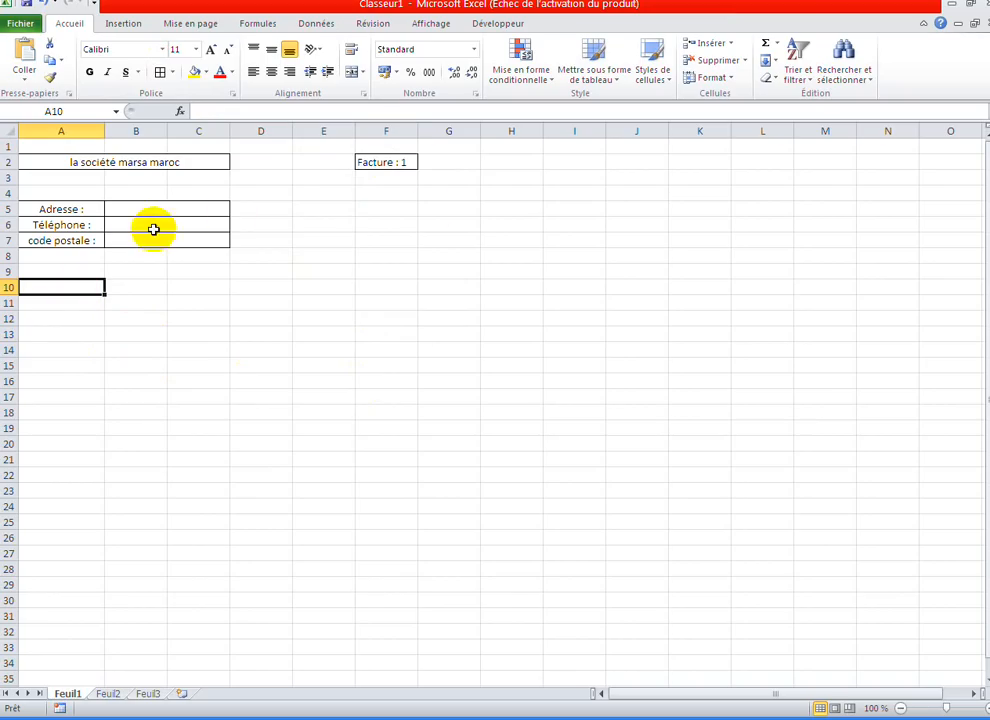
{"action": "left_click", "coordinate": [442, 211]}
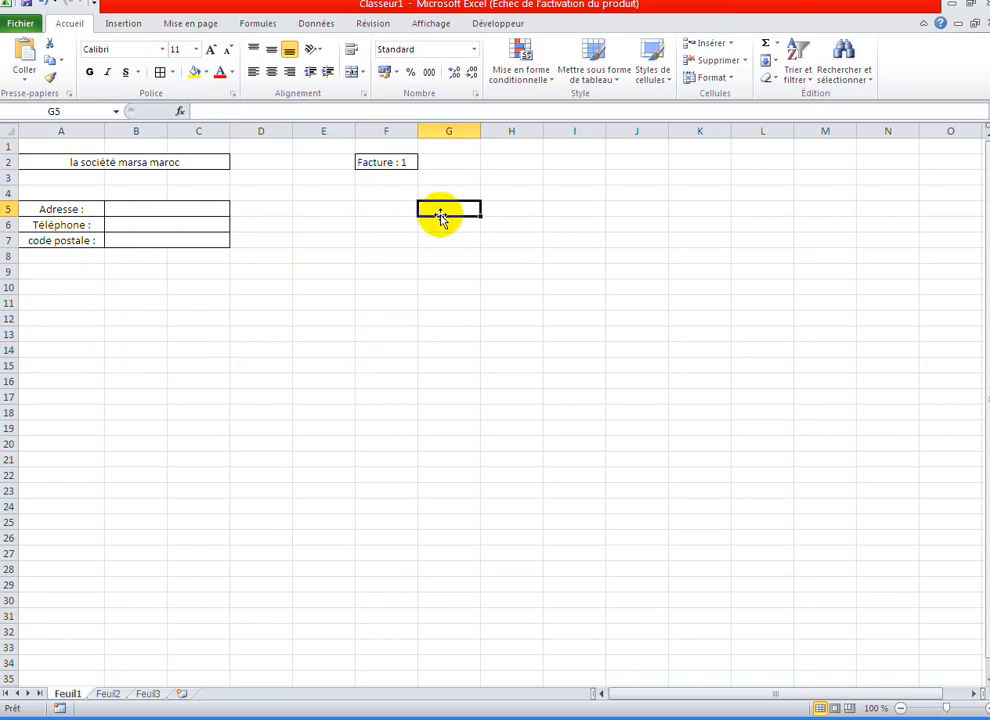
{"action": "left_click_drag", "start_coordinate": [513, 208], "coordinate": [462, 206]}
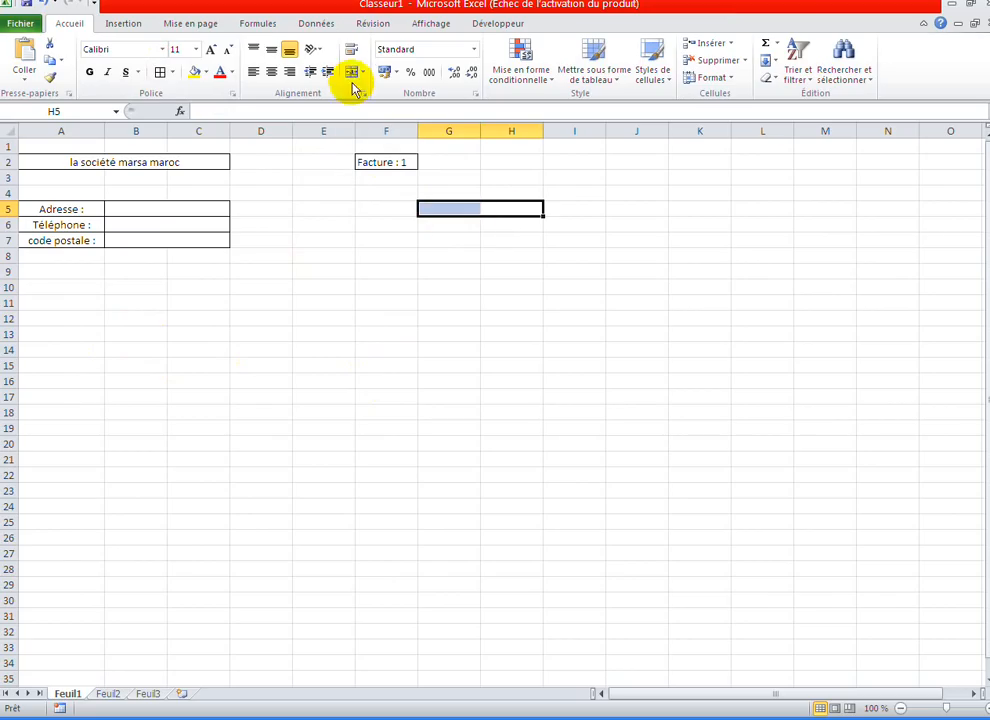
{"action": "left_click", "coordinate": [352, 73]}
{"action": "type", "text": "da"}
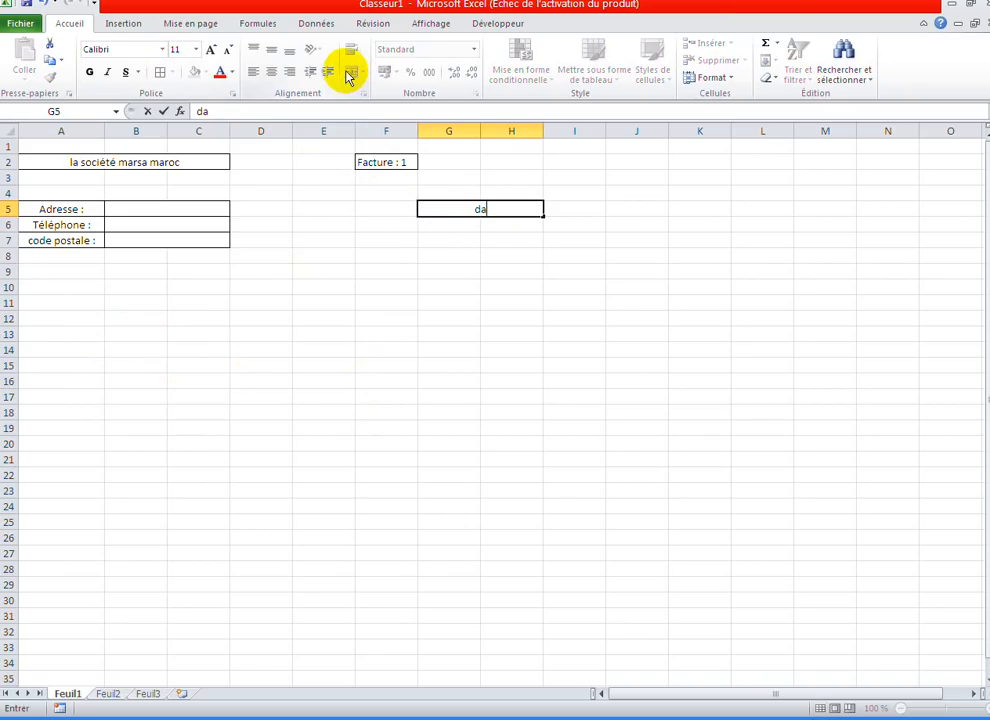
{"action": "type", "text": "te :"}
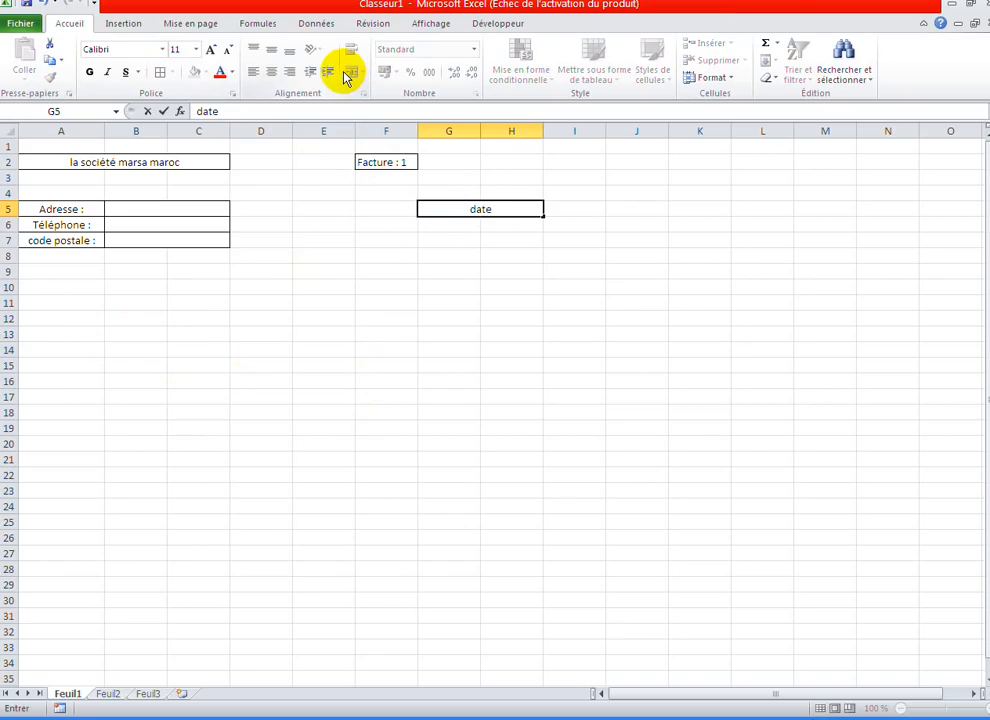
{"action": "left_click", "coordinate": [511, 256]}
- Unmerge cells G5:H5 and centre the "date :" label in G5
{"action": "left_click", "coordinate": [511, 208]}
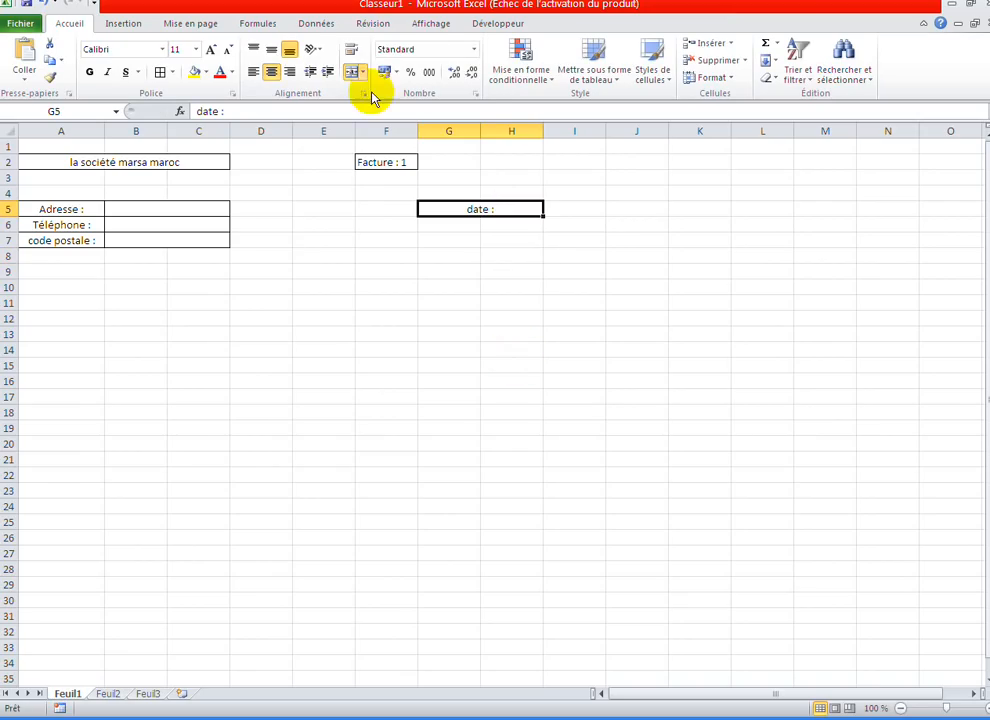
{"action": "left_click", "coordinate": [362, 73]}
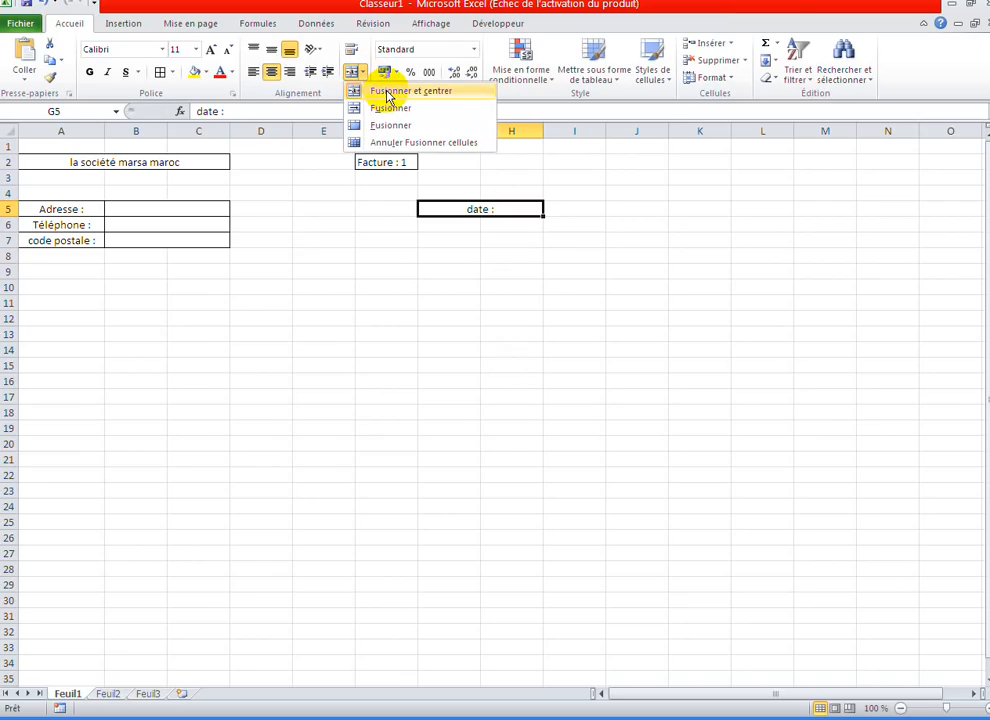
{"action": "left_click", "coordinate": [388, 93]}
{"action": "left_click", "coordinate": [510, 272]}
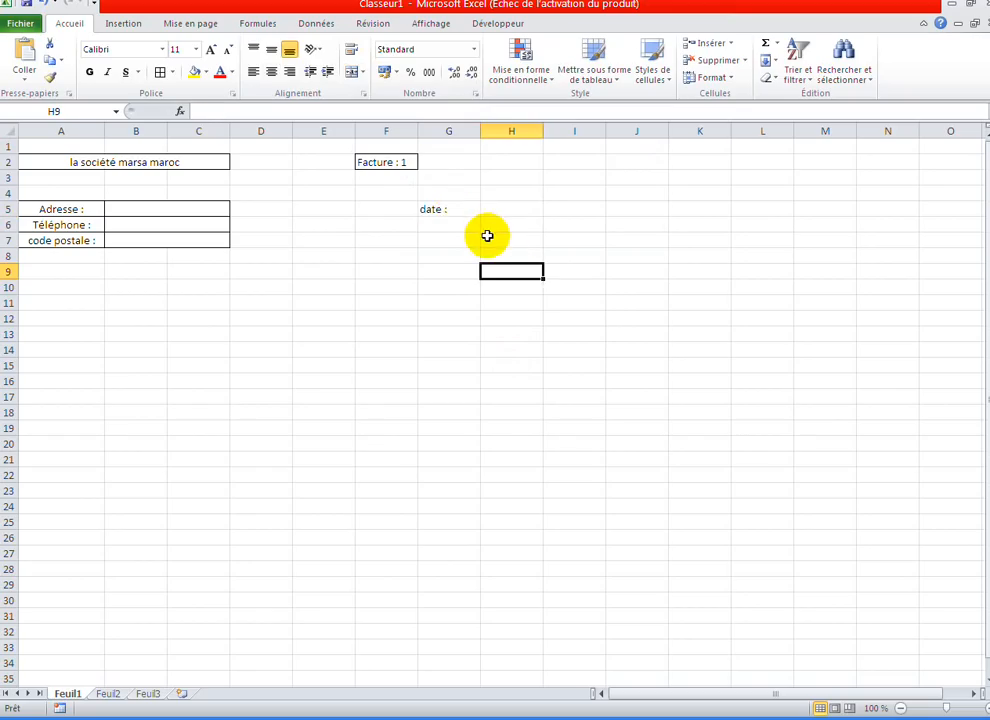
{"action": "left_click", "coordinate": [450, 210]}
{"action": "left_click", "coordinate": [289, 72]}
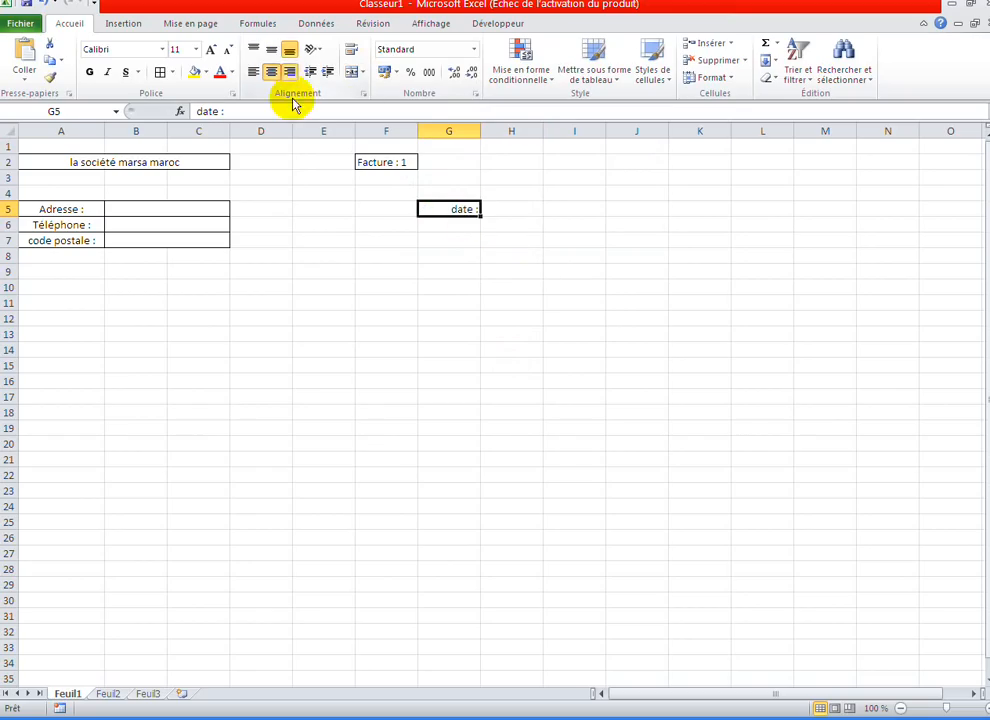
{"action": "left_click", "coordinate": [502, 220]}
- Merge and centre cells H5:I5 as the field for the date
{"action": "left_click_drag", "start_coordinate": [496, 206], "coordinate": [560, 208]}
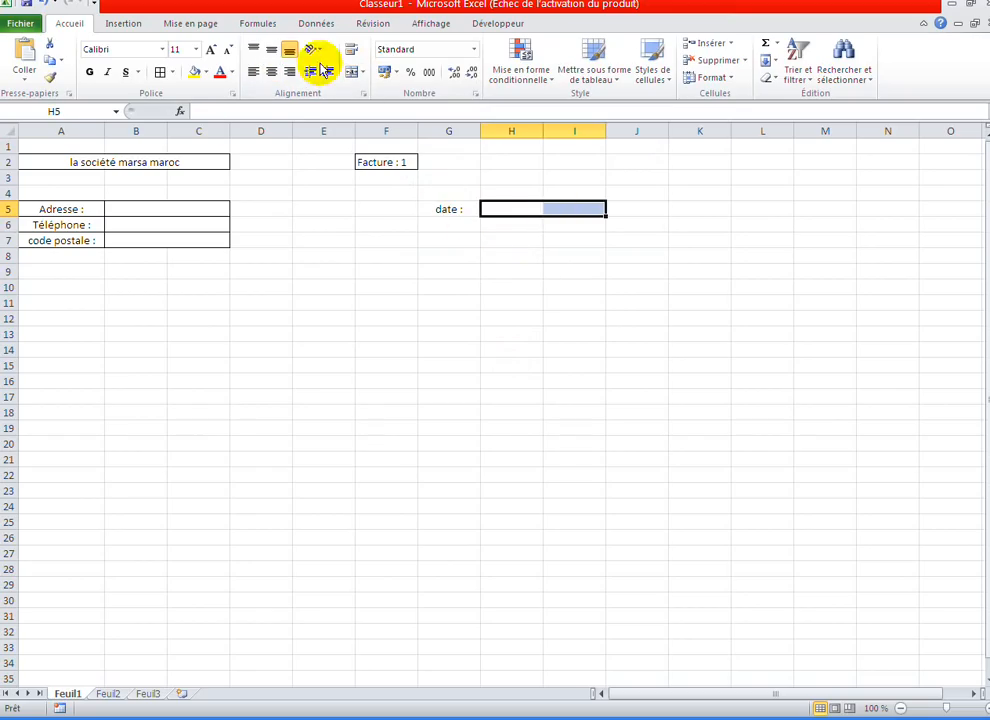
{"action": "left_click", "coordinate": [351, 72]}
{"action": "left_click", "coordinate": [504, 373]}
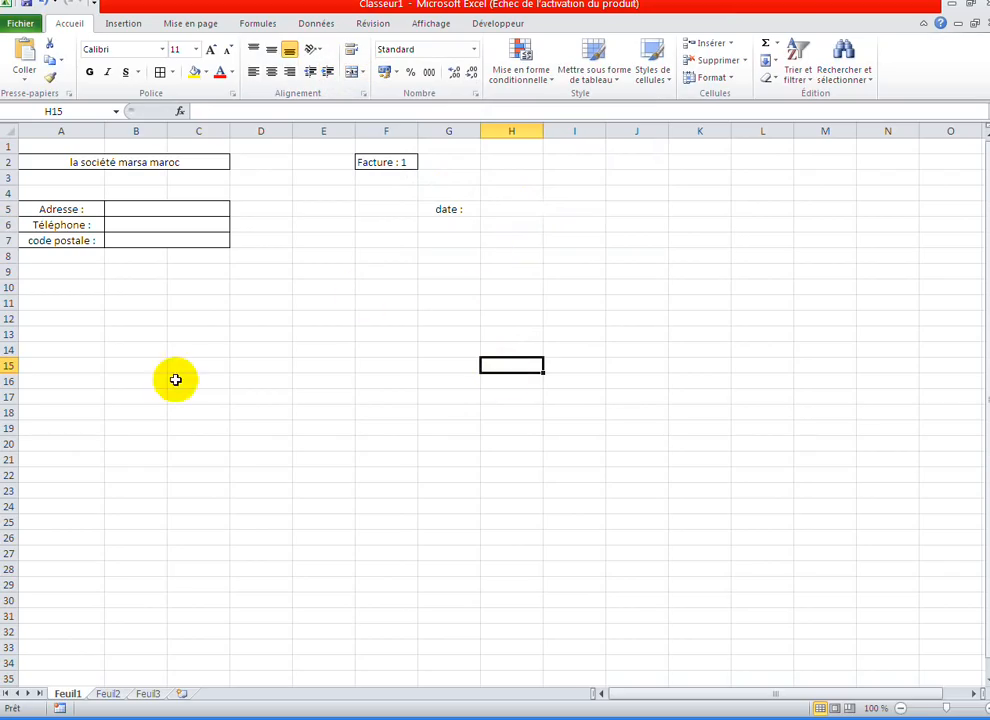
- Enter the item table headers "Réf", "Désignation", "Quantité", "Prix unit" and "total H,T" in cells A9 to E9
{"action": "left_click", "coordinate": [53, 271]}
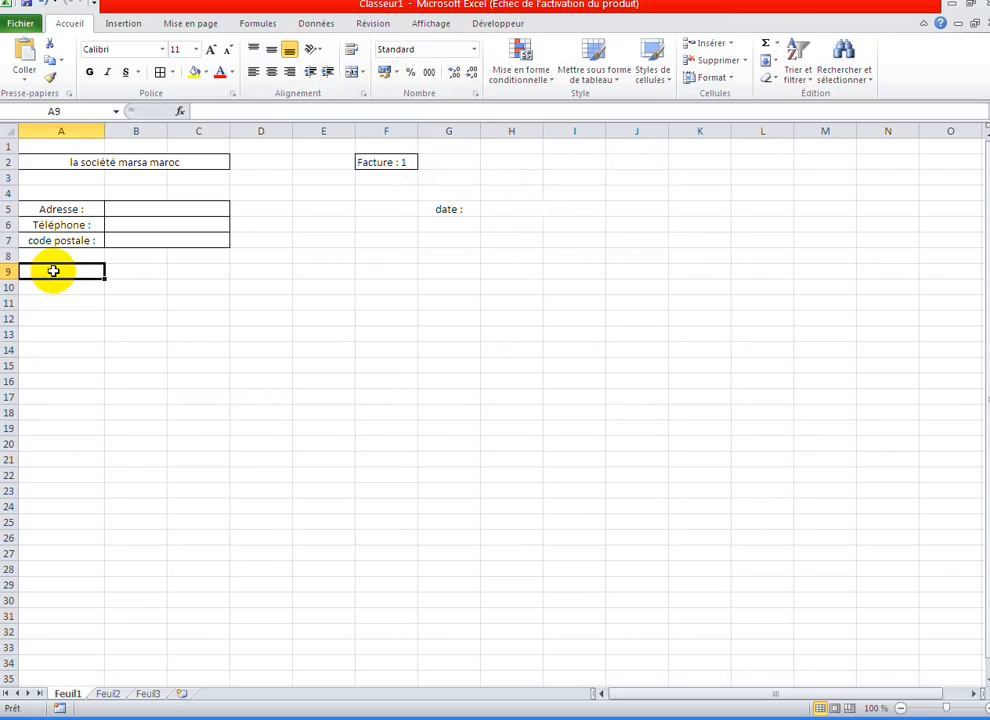
{"action": "type", "text": "Réf"}
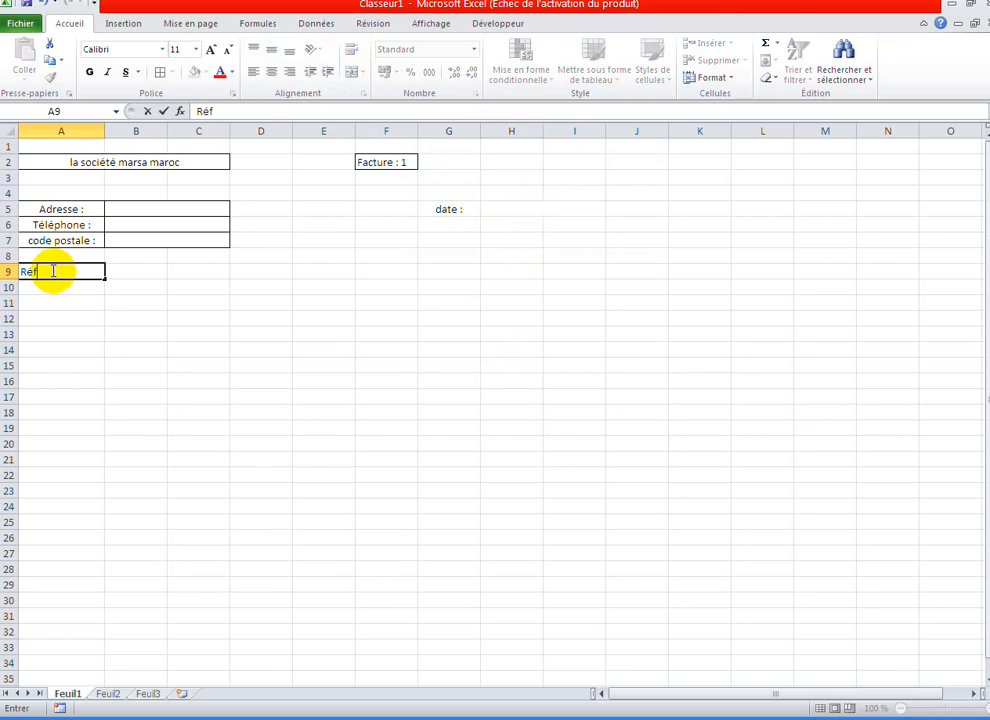
{"action": "key", "text": "Tab"}
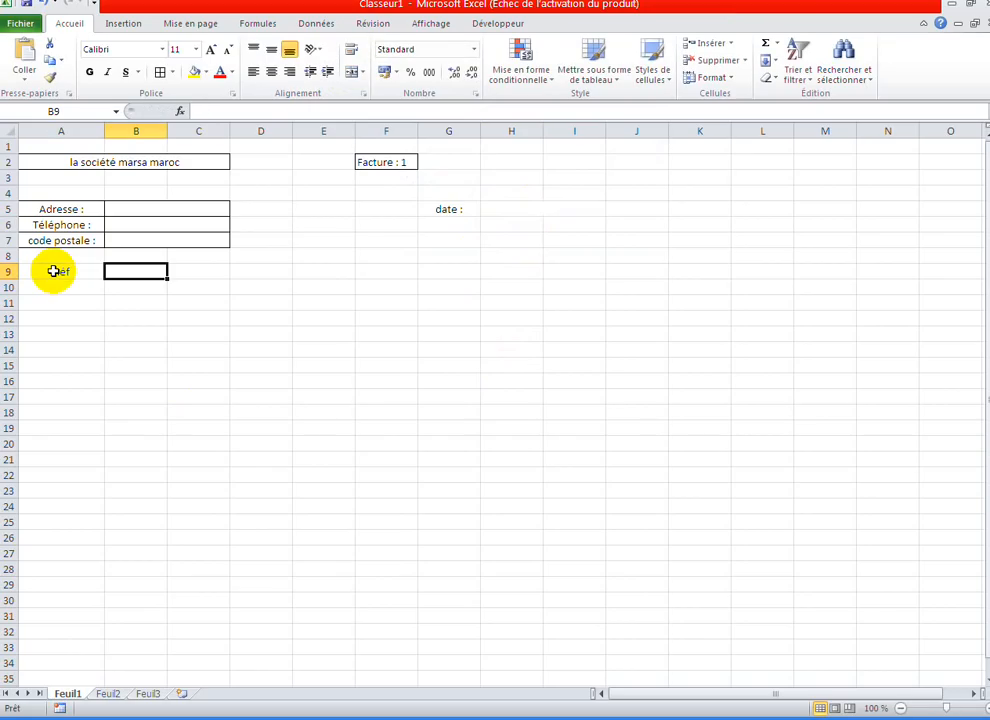
{"action": "type", "text": "Désignation"}
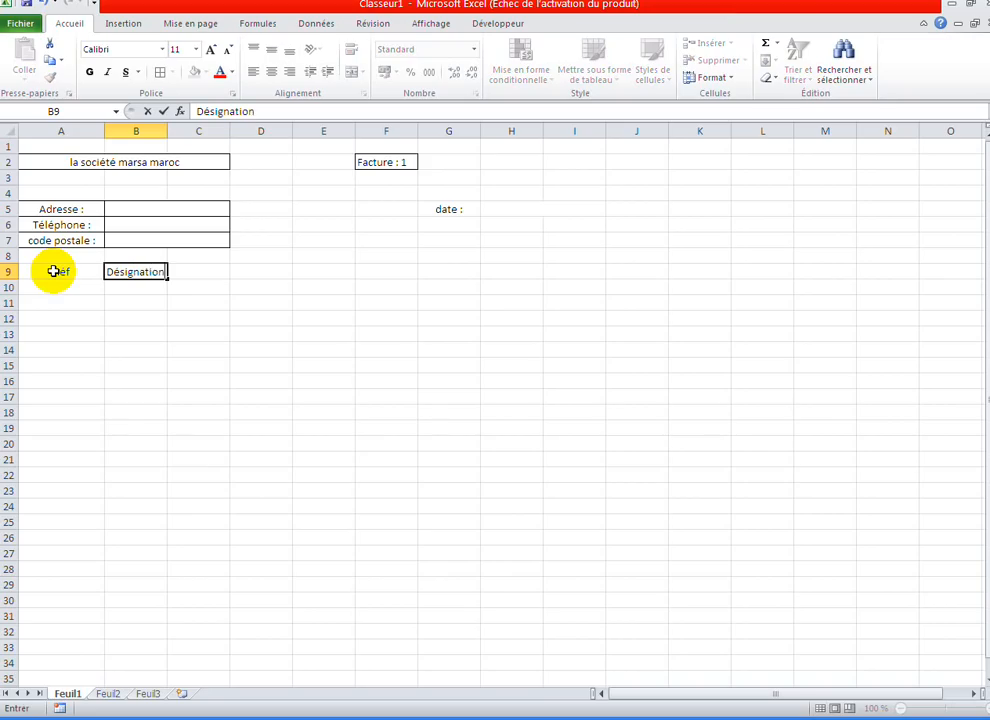
{"action": "key", "text": "Tab"}
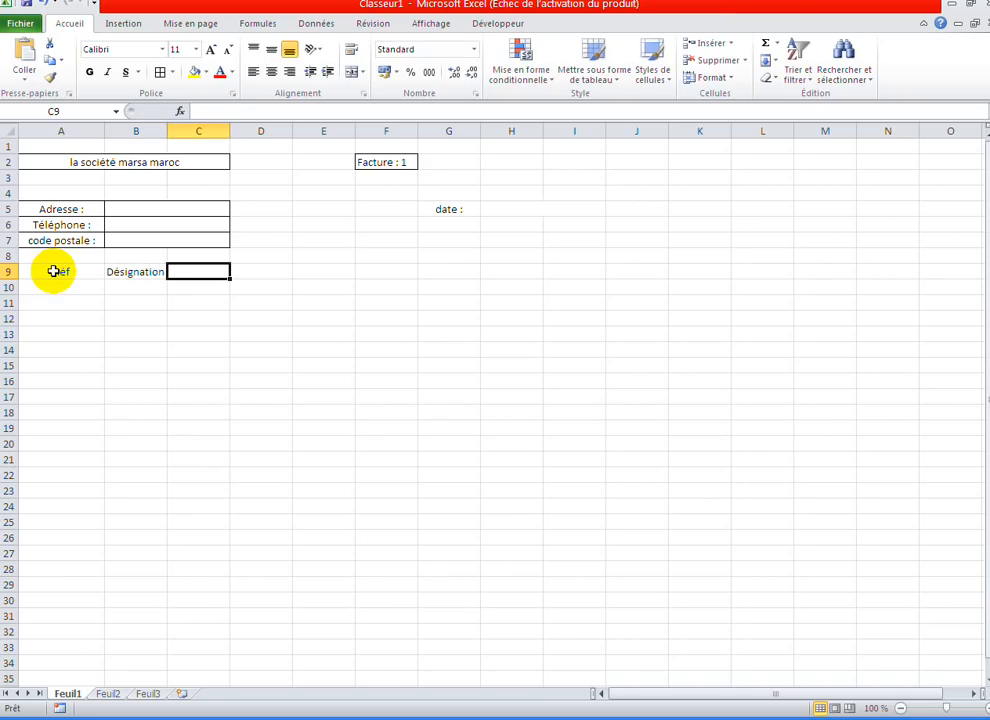
{"action": "type", "text": "N"}
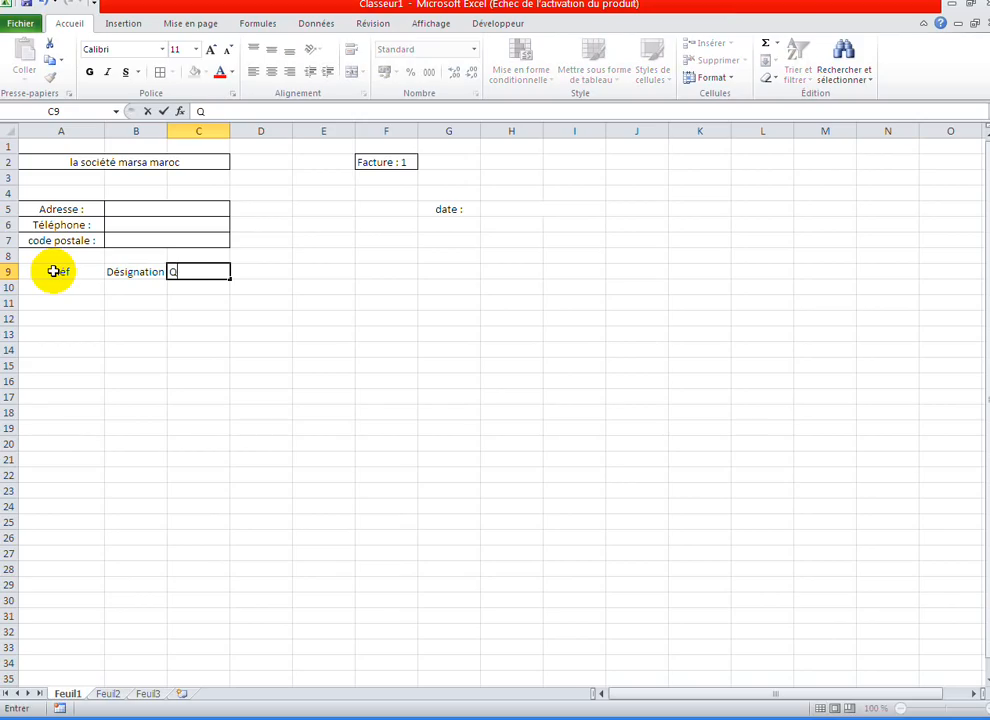
{"action": "type", "text": "uantité"}
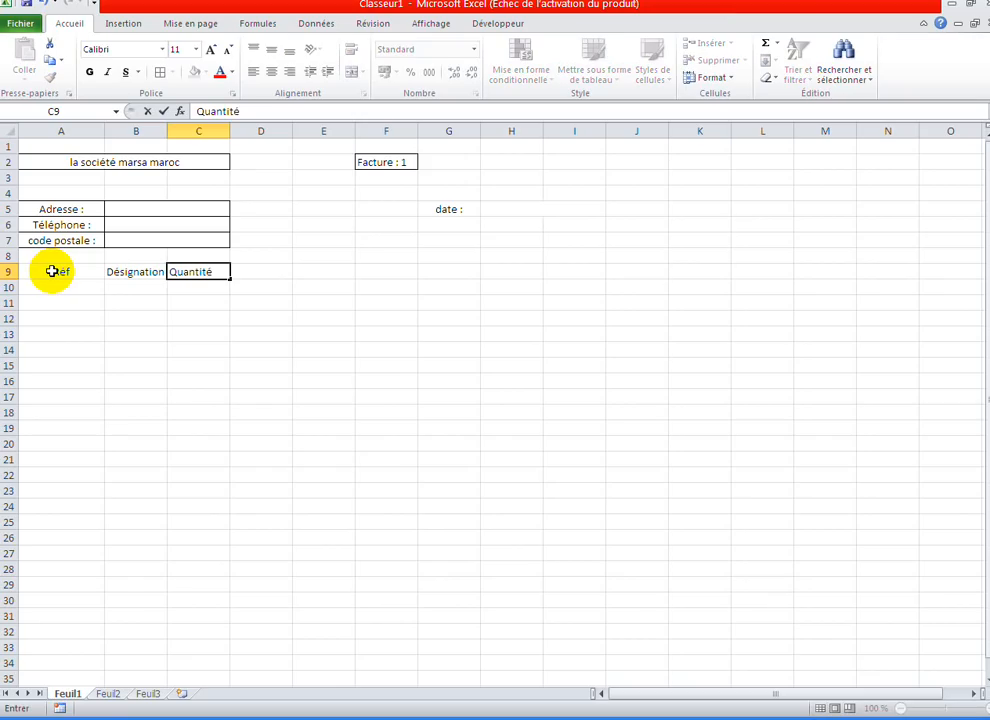
{"action": "key", "text": "Tab"}
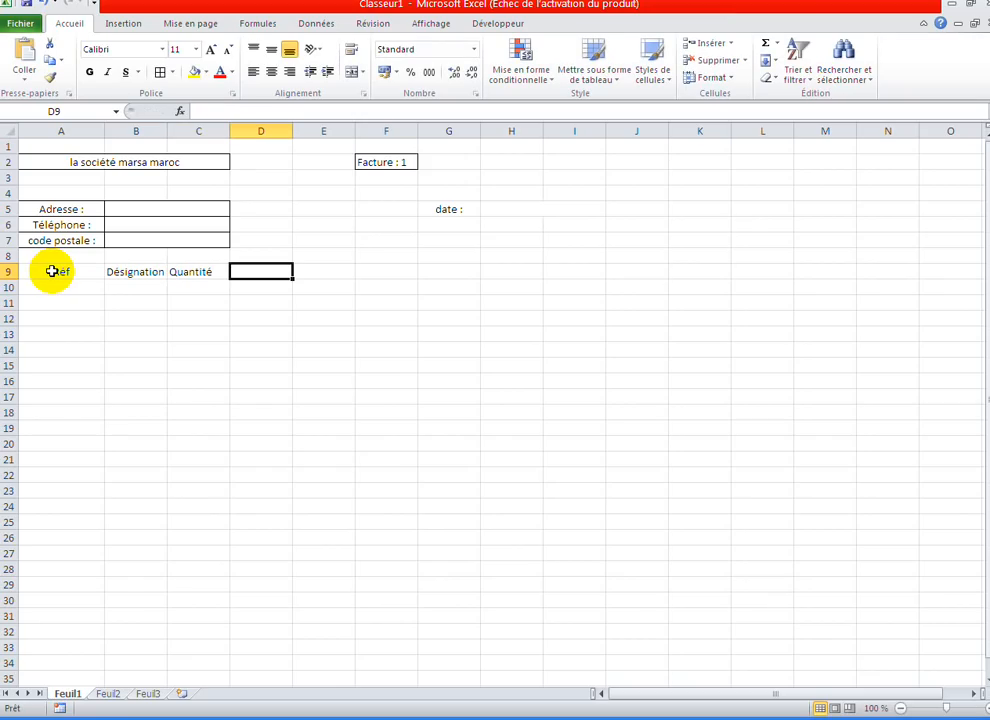
{"action": "type", "text": "Prix unit"}
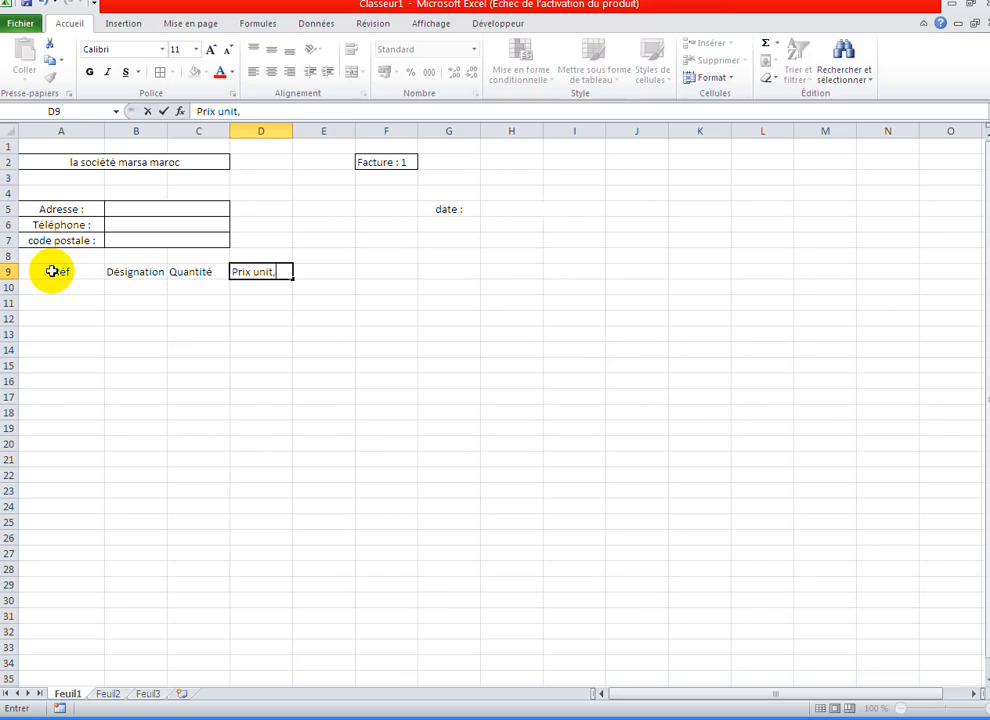
{"action": "key", "text": "Tab"}
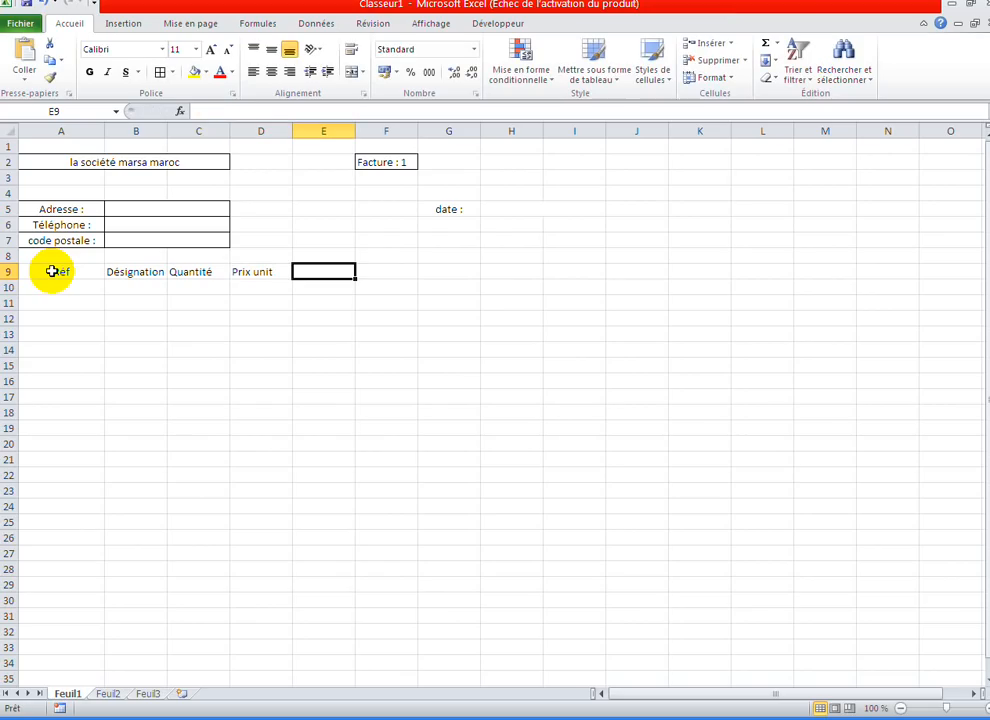
{"action": "type", "text": "total H,T"}
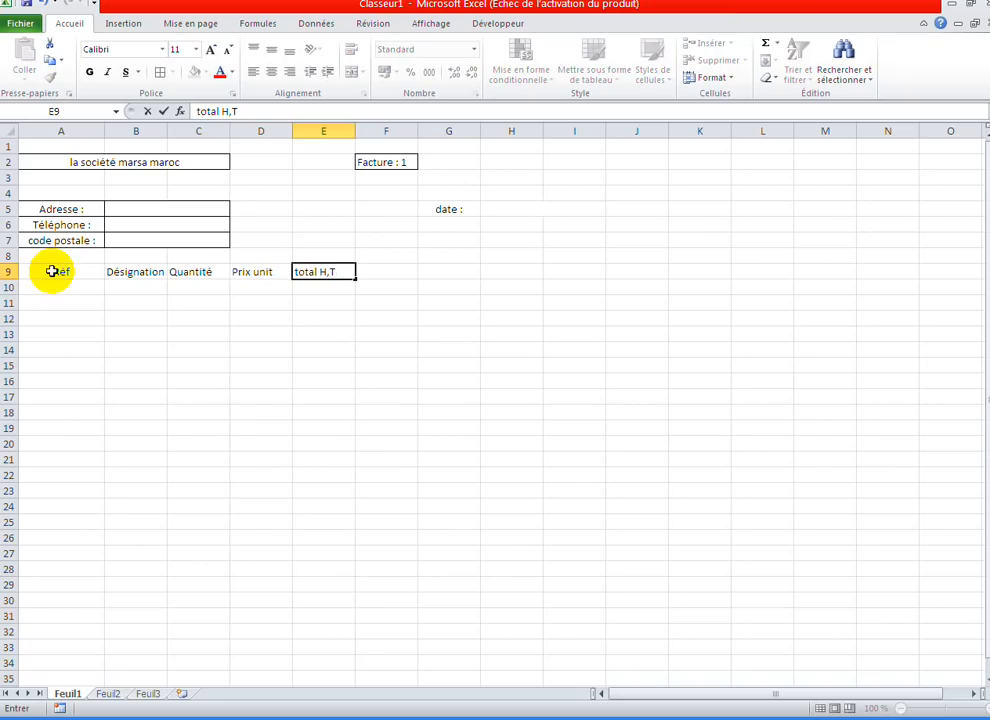
{"action": "key", "text": "Tab"}
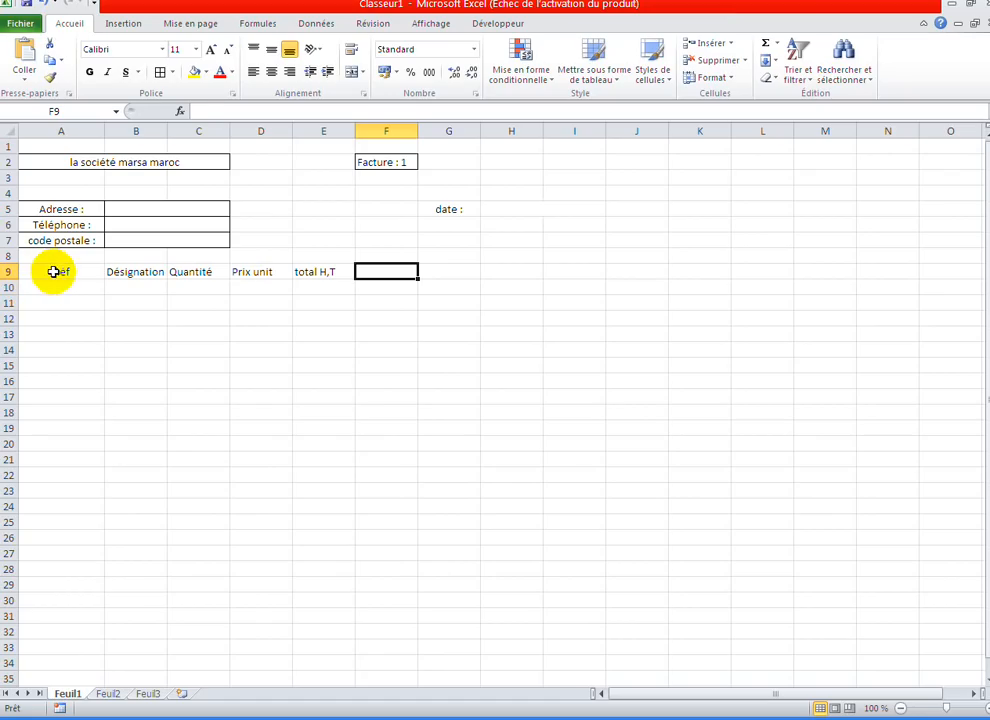
- Centre the contents of the item table range A9:E16 horizontally
{"action": "left_click_drag", "start_coordinate": [50, 268], "coordinate": [354, 386]}
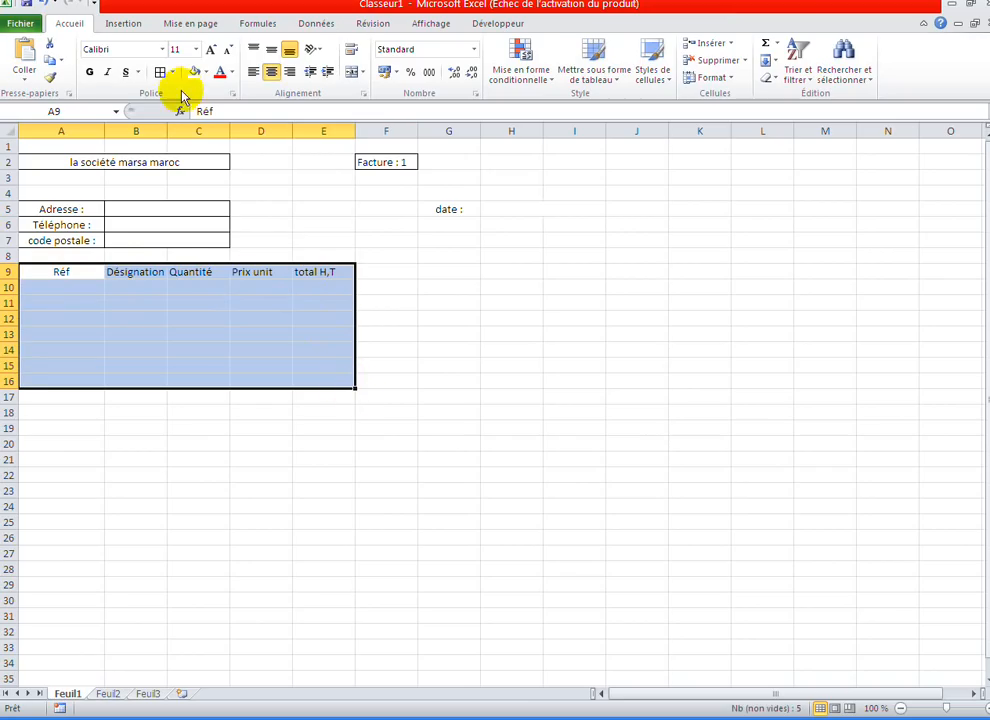
{"action": "left_click", "coordinate": [271, 72]}
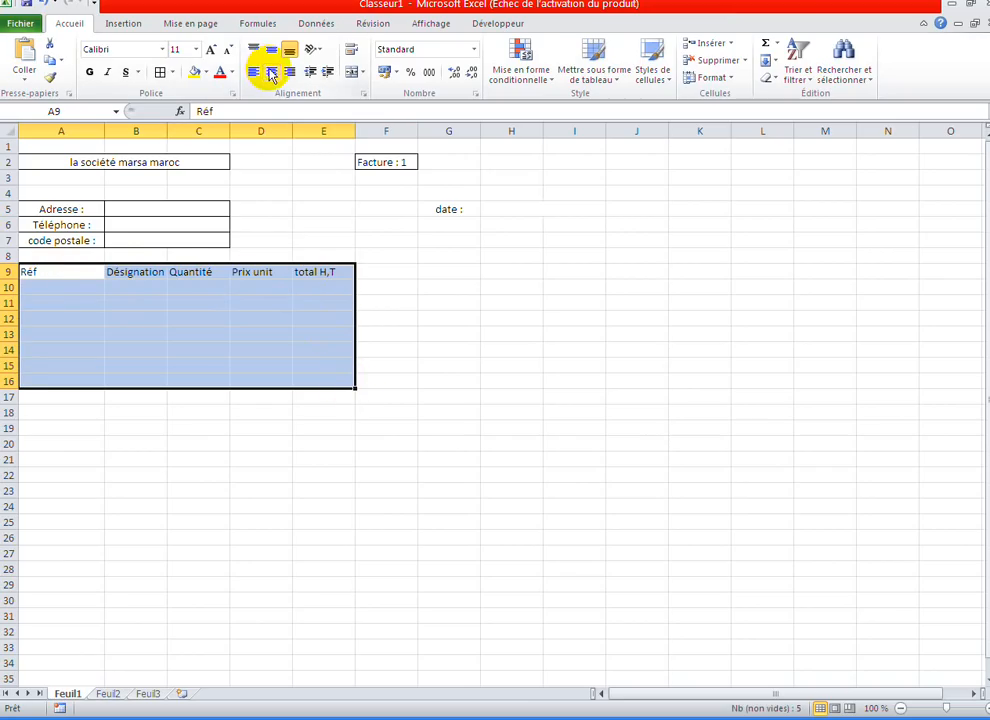
{"action": "left_click", "coordinate": [271, 73]}
{"action": "left_click", "coordinate": [267, 73]}
{"action": "left_click", "coordinate": [267, 73]}
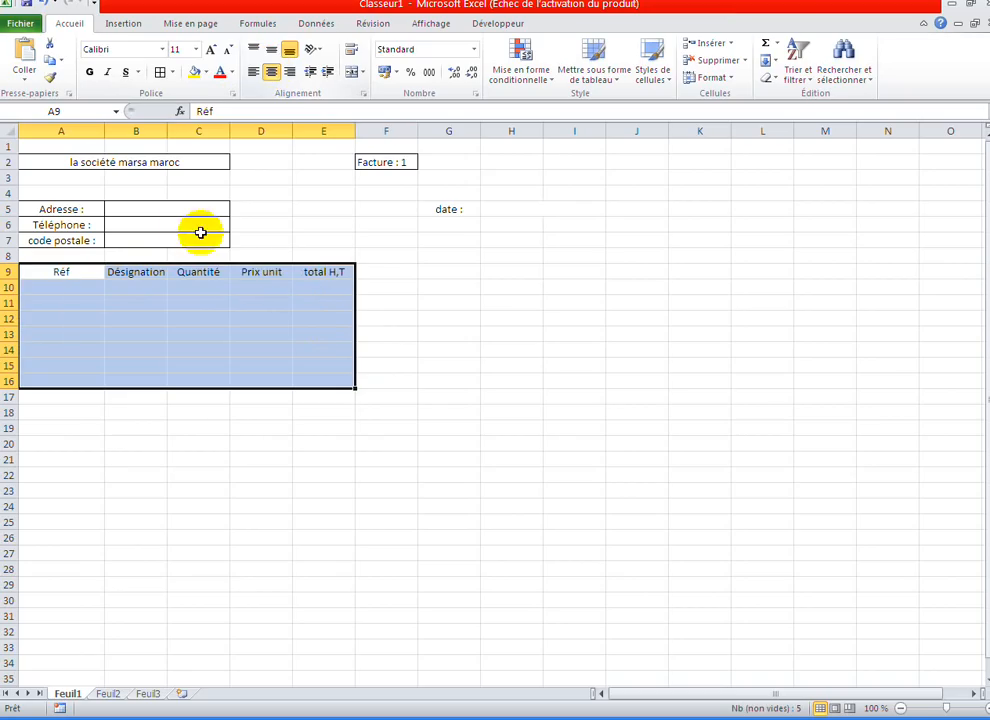
{"action": "left_click", "coordinate": [198, 301]}
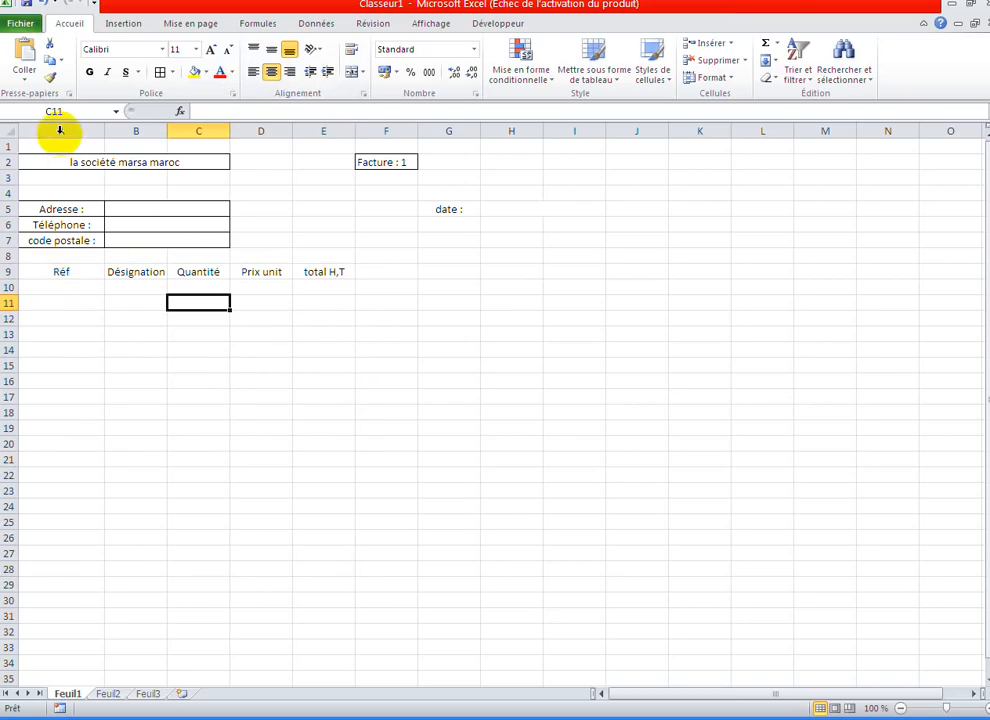
- Set the width of columns A to E to 15
{"action": "left_click_drag", "start_coordinate": [60, 130], "coordinate": [321, 134]}
{"action": "right_click", "coordinate": [321, 134]}
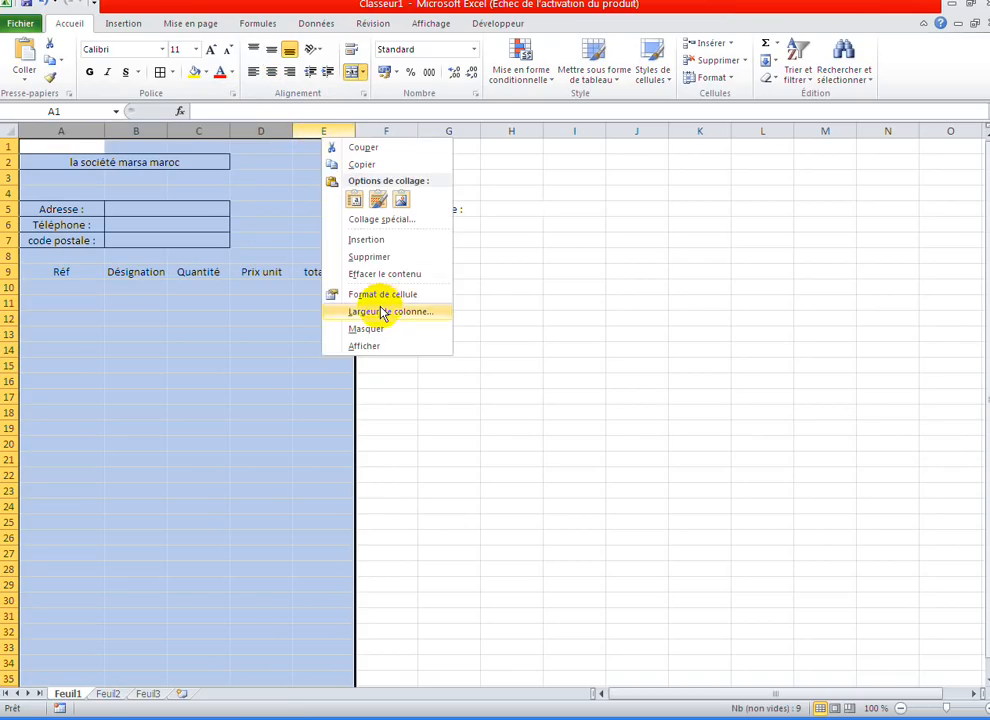
{"action": "left_click", "coordinate": [380, 312]}
{"action": "type", "text": "15"}
{"action": "key", "text": "Return"}
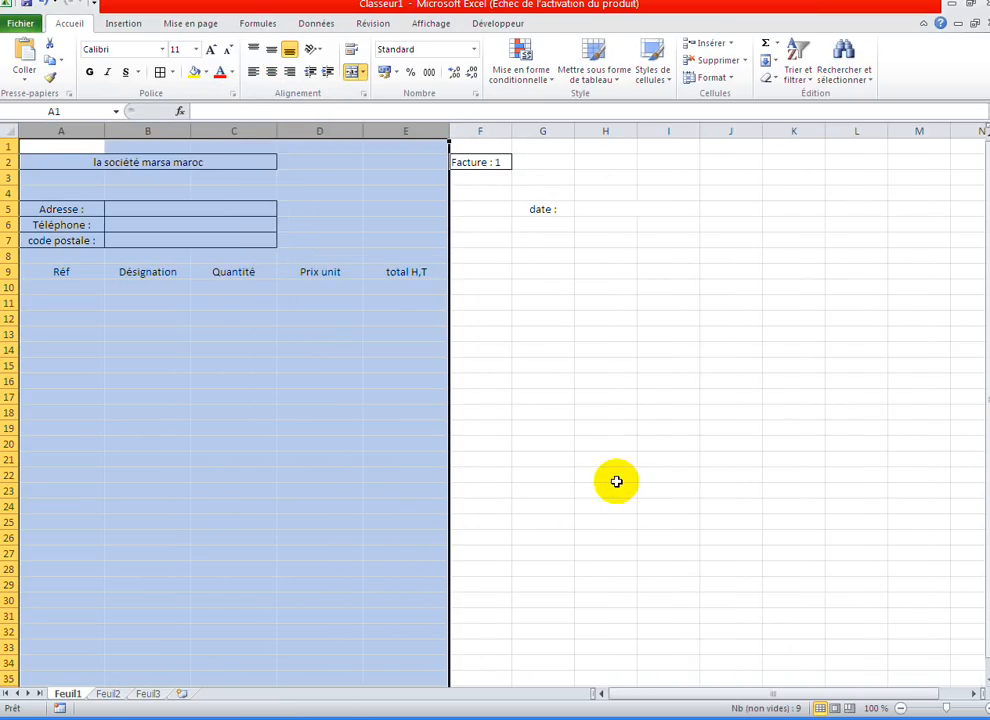
{"action": "left_click", "coordinate": [546, 400]}
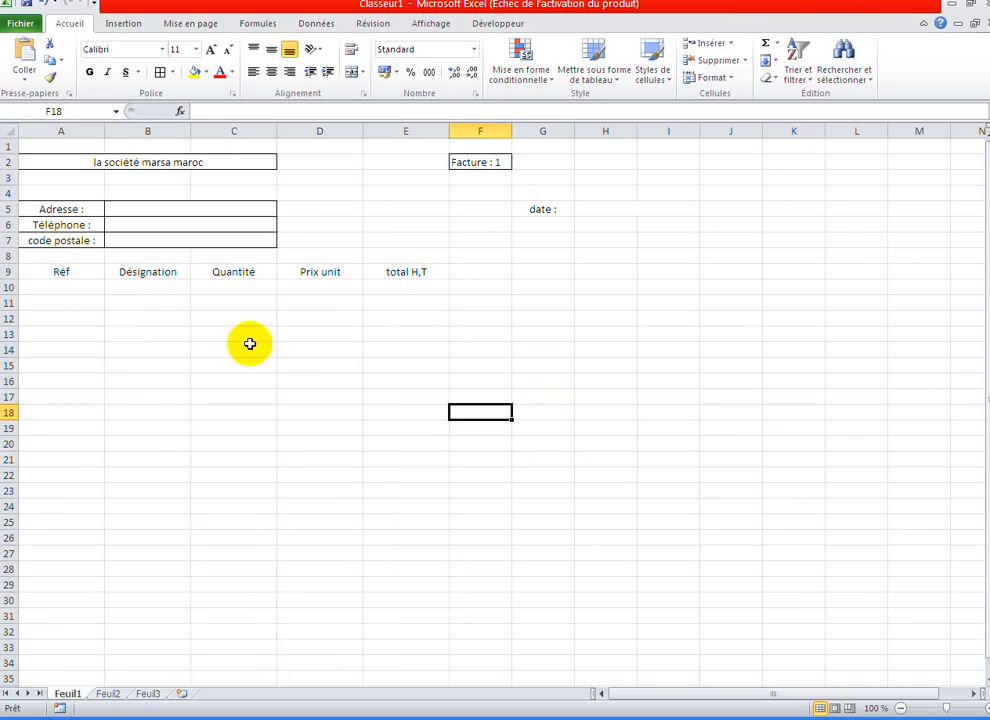
- Border A9:E16 with thick dash-dot lines on the top edge and between rows, and medium solid lines on the left, right and bottom edges
{"action": "left_click_drag", "start_coordinate": [82, 270], "coordinate": [405, 378]}
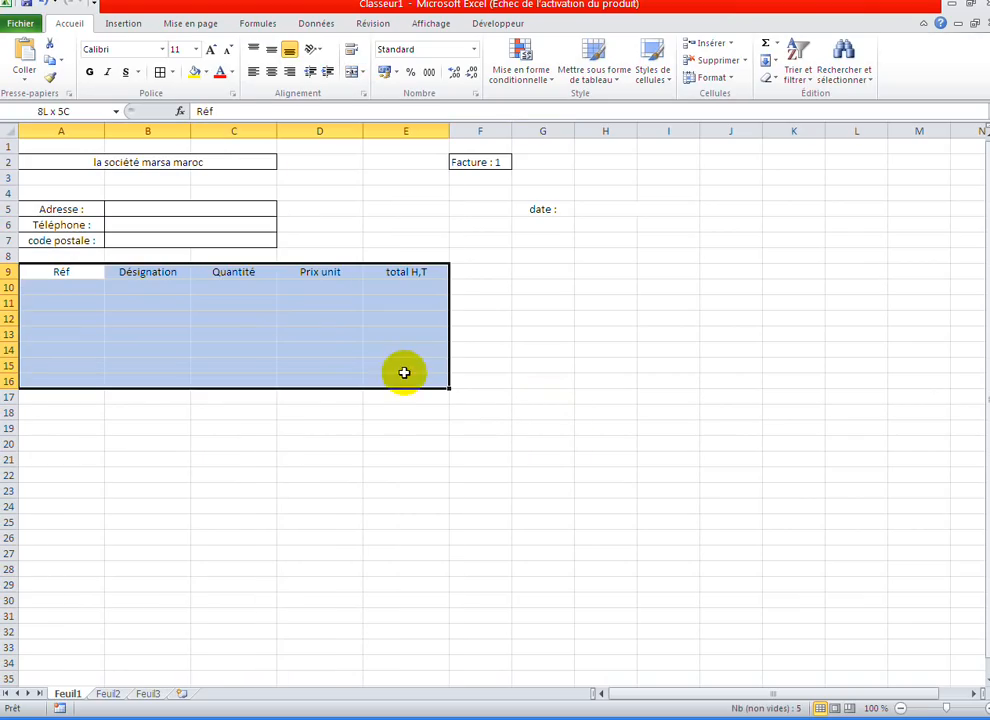
{"action": "left_click", "coordinate": [171, 74]}
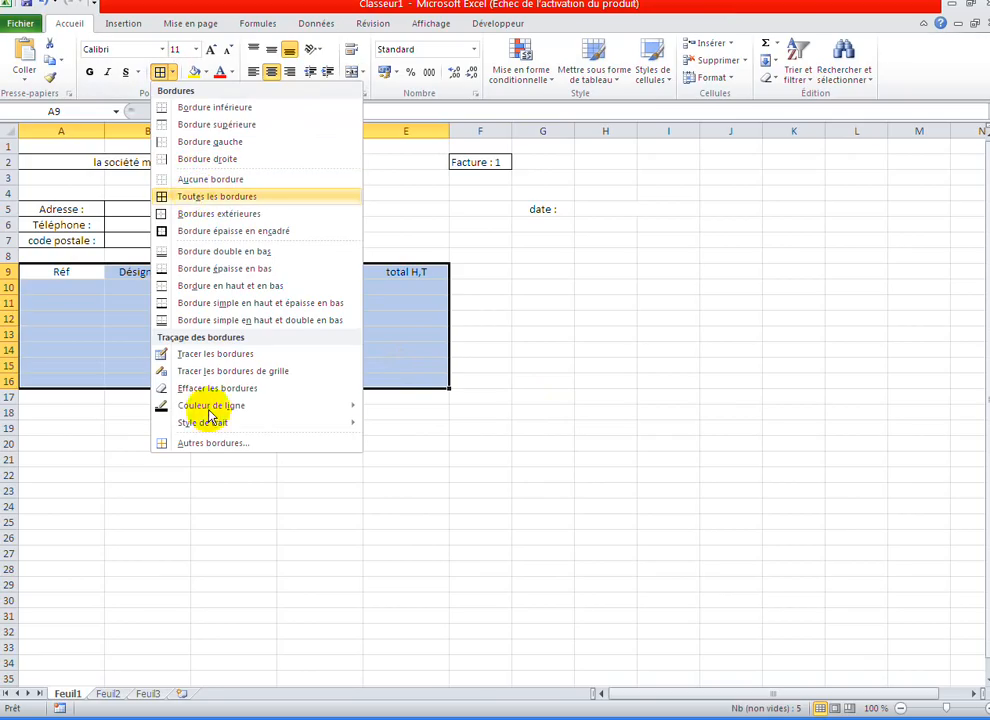
{"action": "key", "text": "Escape"}
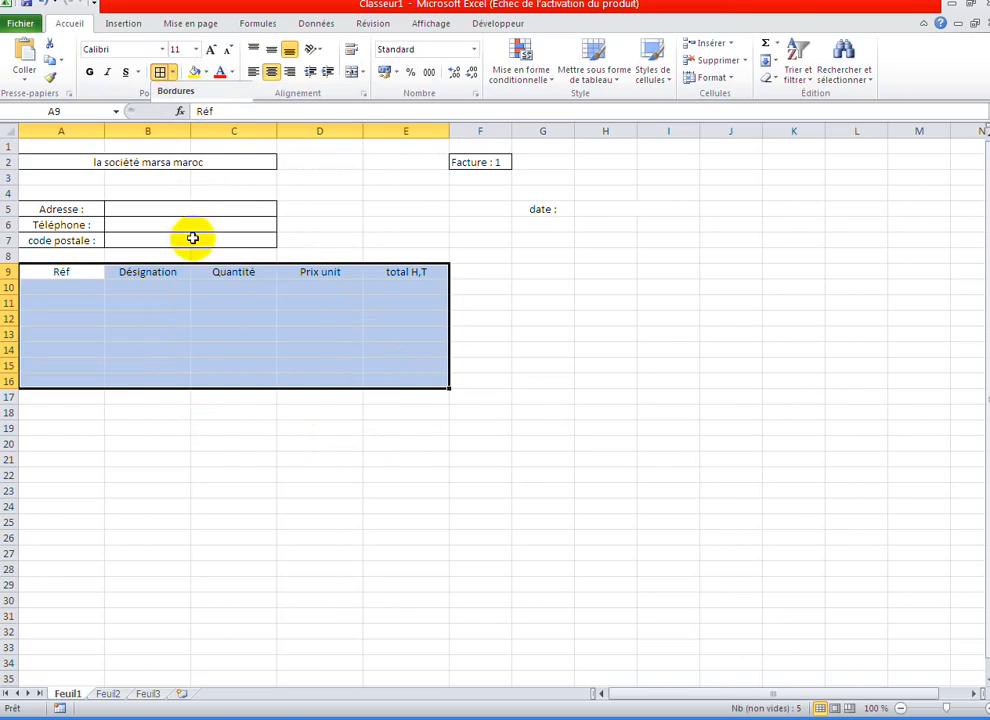
{"action": "key", "text": "ctrl+1"}
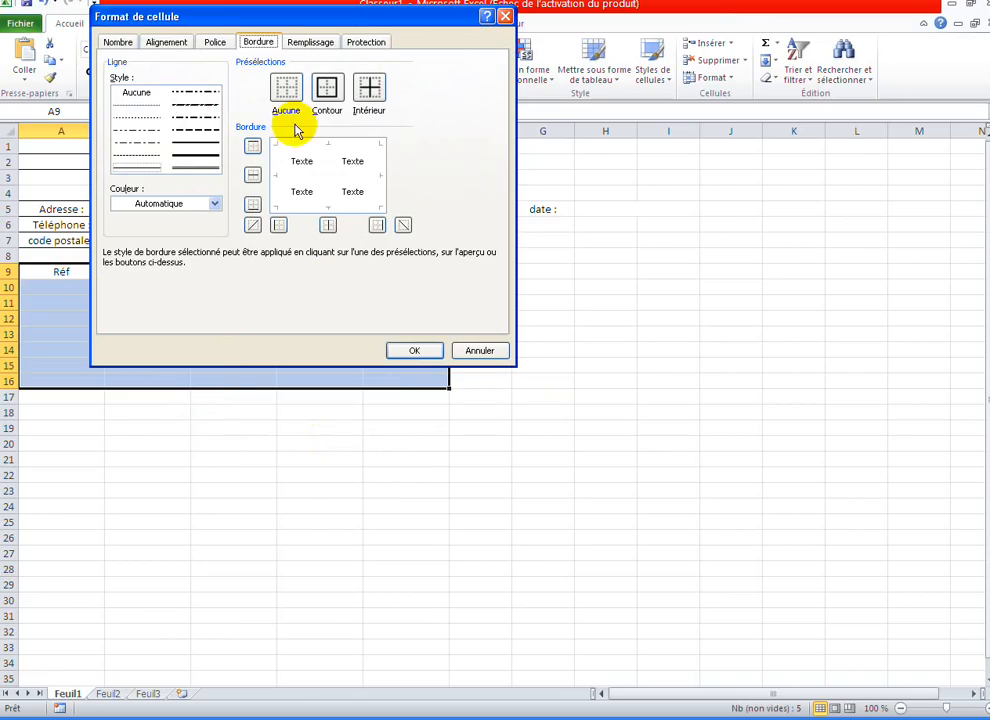
{"action": "left_click", "coordinate": [315, 146]}
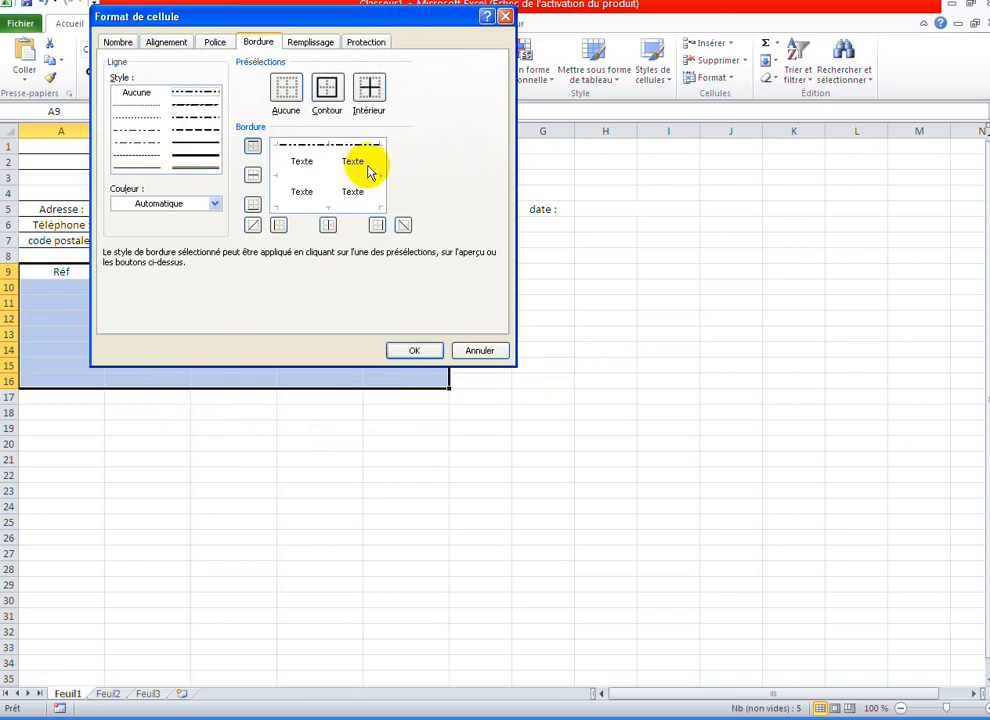
{"action": "left_click", "coordinate": [300, 177]}
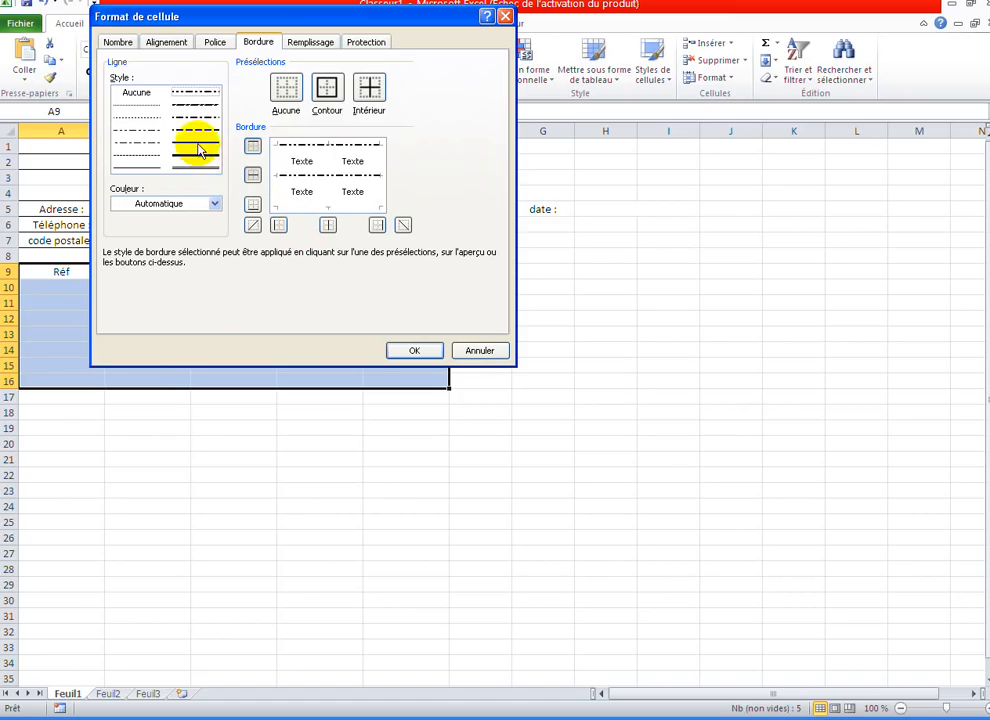
{"action": "left_click", "coordinate": [278, 172]}
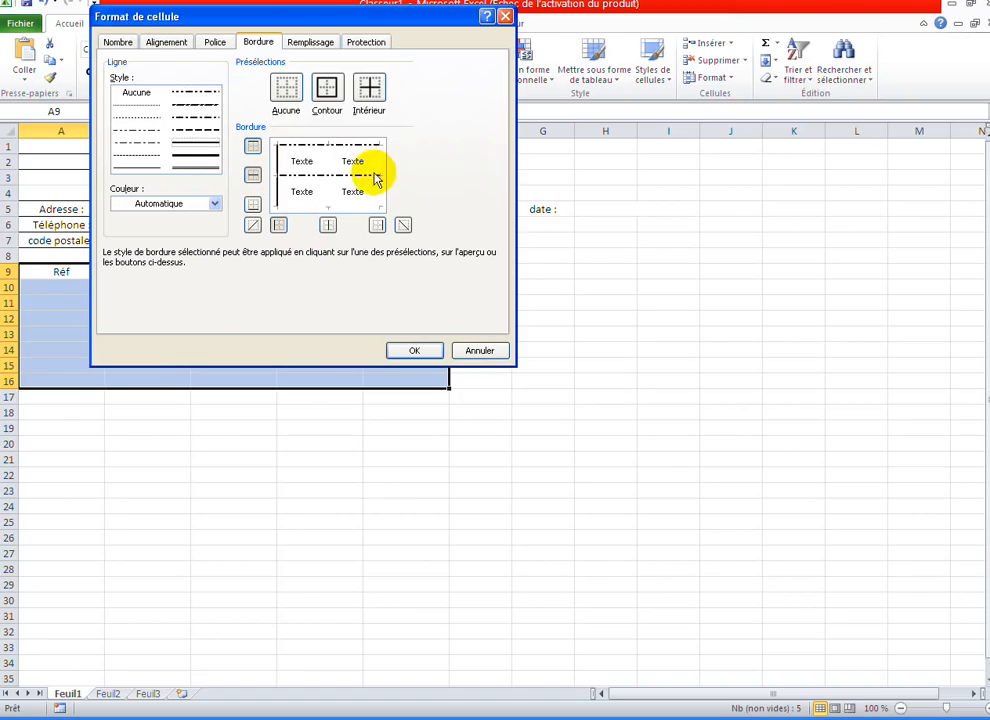
{"action": "left_click", "coordinate": [378, 178]}
{"action": "left_click", "coordinate": [327, 205]}
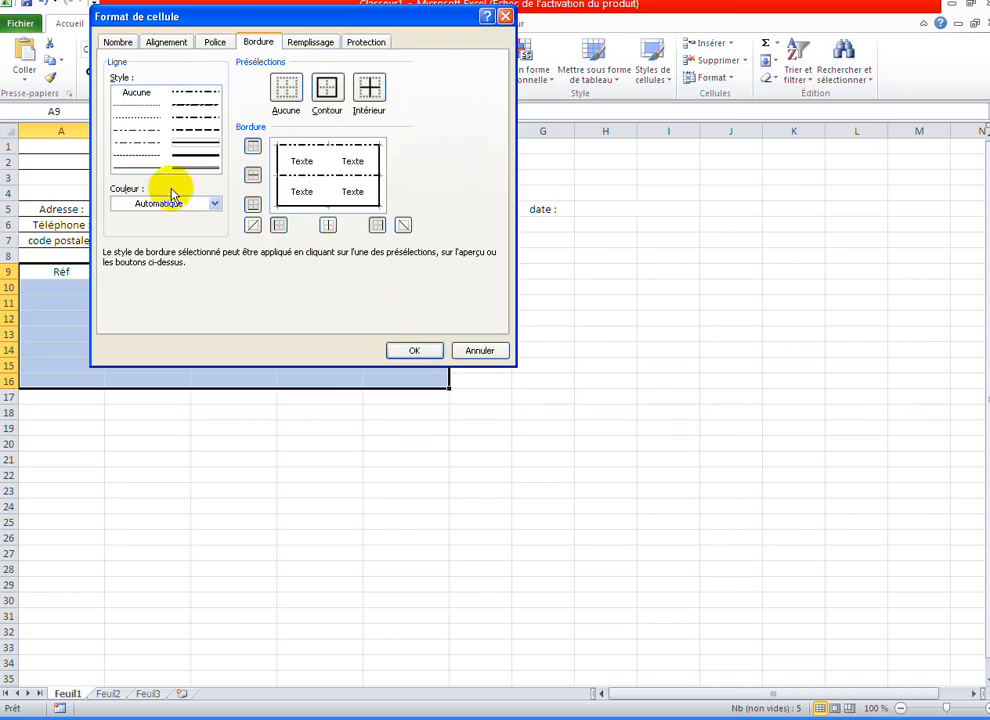
{"action": "left_click", "coordinate": [408, 350]}
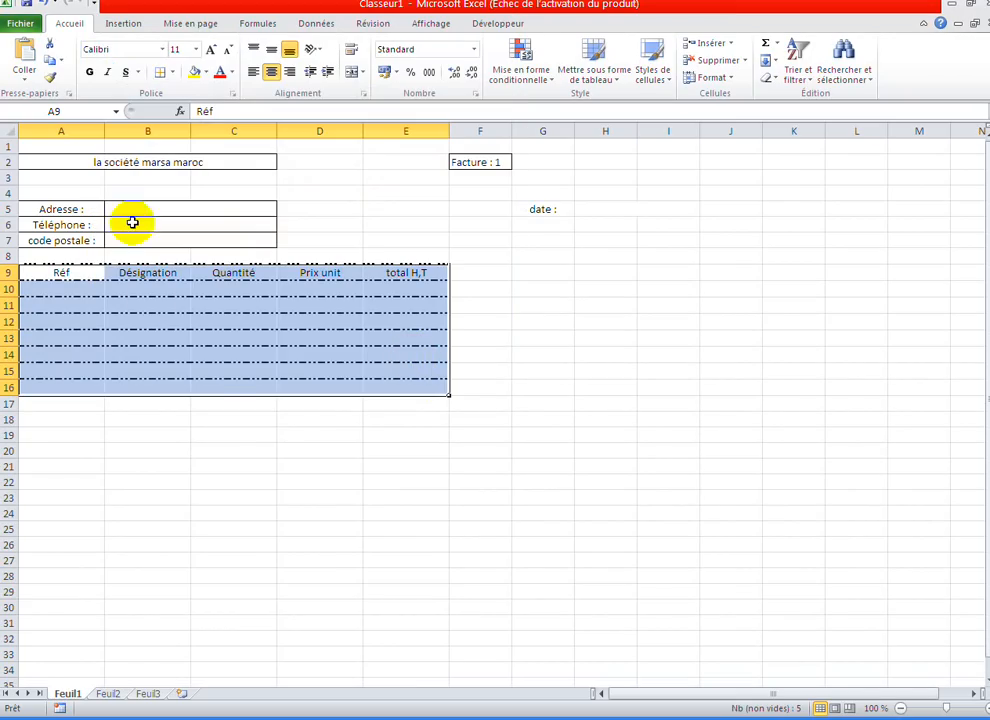
{"action": "left_click", "coordinate": [165, 354]}
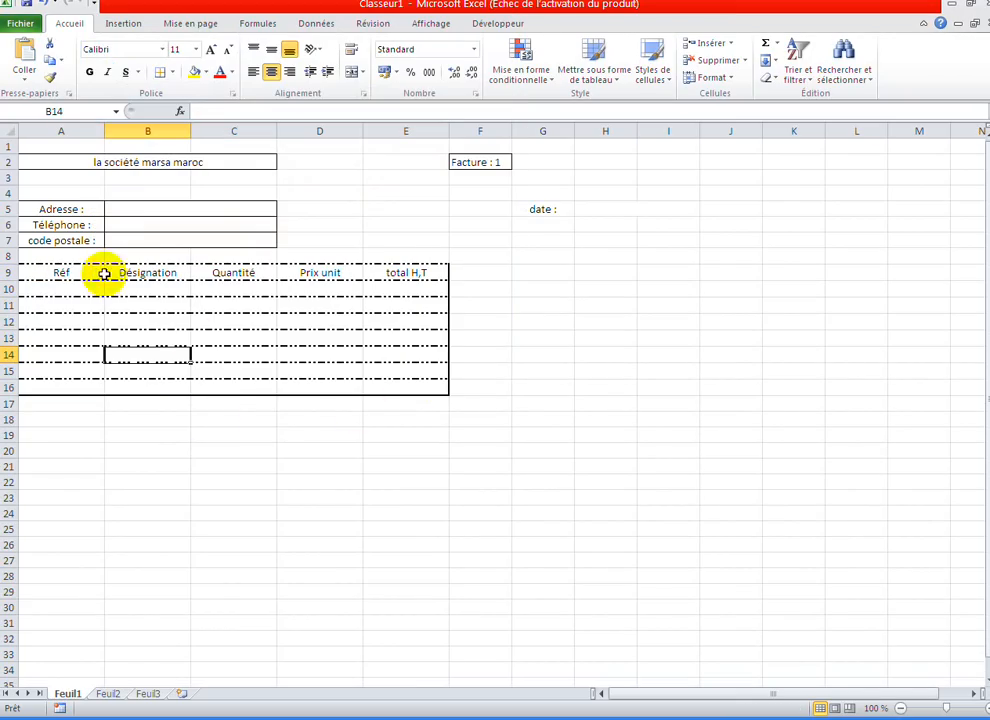
- Apply medium solid inside borders to all cells of the item table A9:E16
{"action": "left_click_drag", "start_coordinate": [66, 272], "coordinate": [384, 383]}
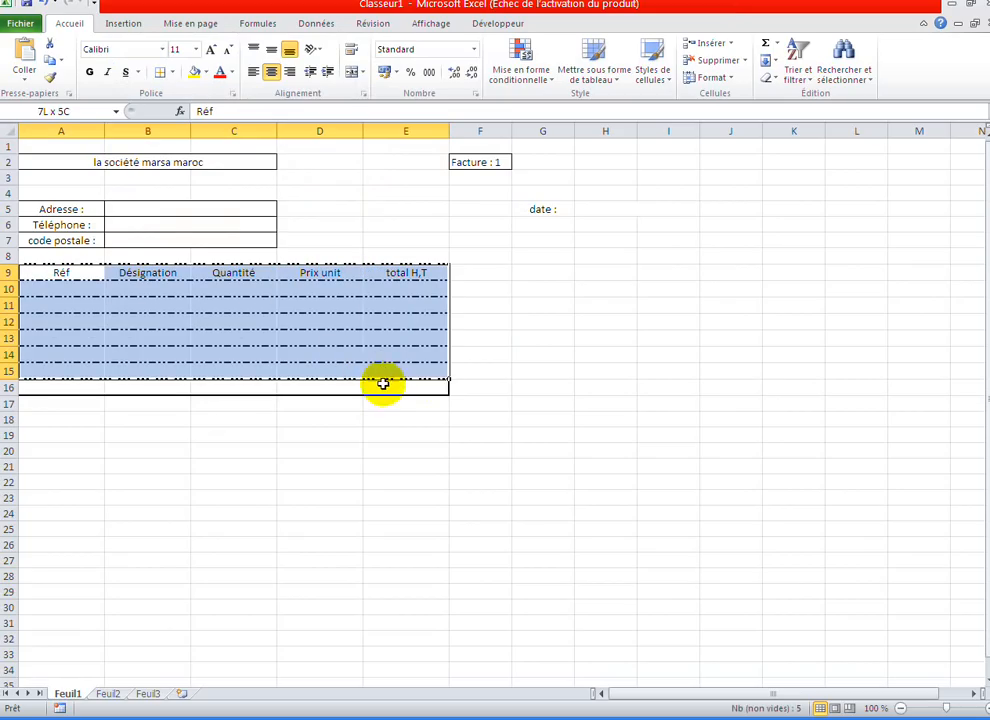
{"action": "left_click", "coordinate": [171, 72]}
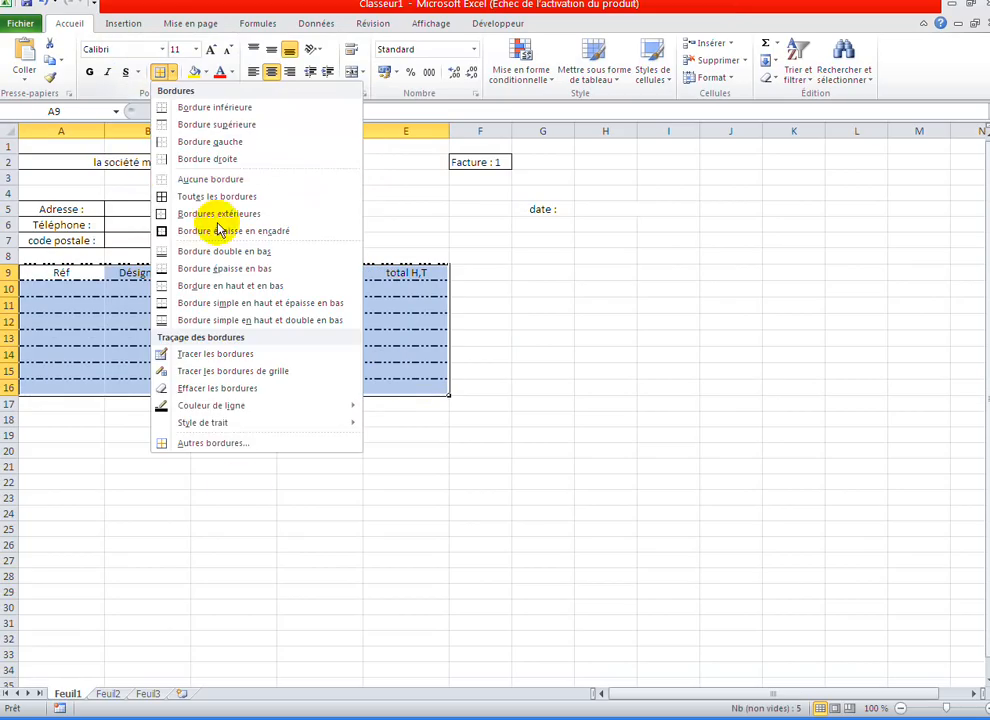
{"action": "left_click", "coordinate": [213, 443]}
{"action": "left_click", "coordinate": [367, 88]}
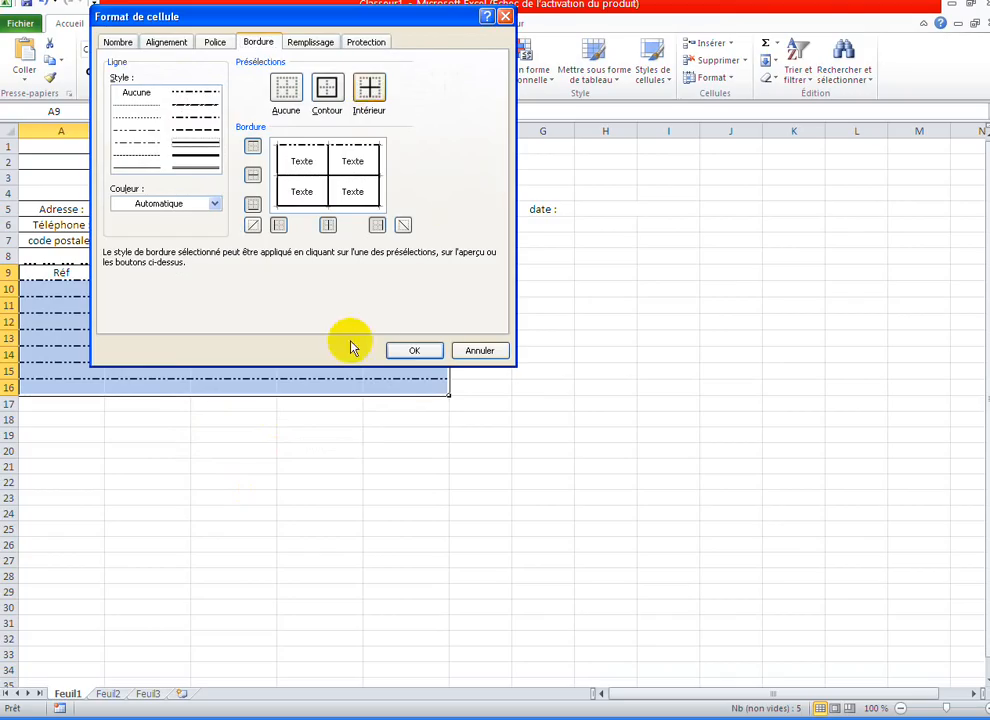
{"action": "left_click", "coordinate": [405, 349]}
{"action": "left_click", "coordinate": [310, 497]}
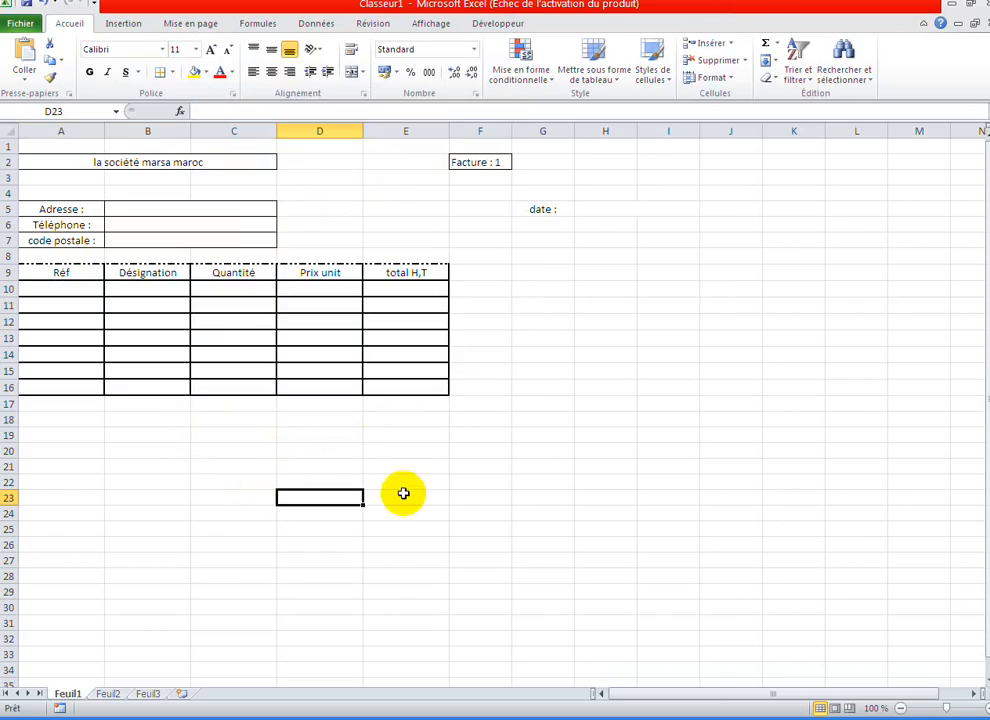
{"action": "left_click", "coordinate": [550, 478]}
{"action": "left_click", "coordinate": [504, 321]}
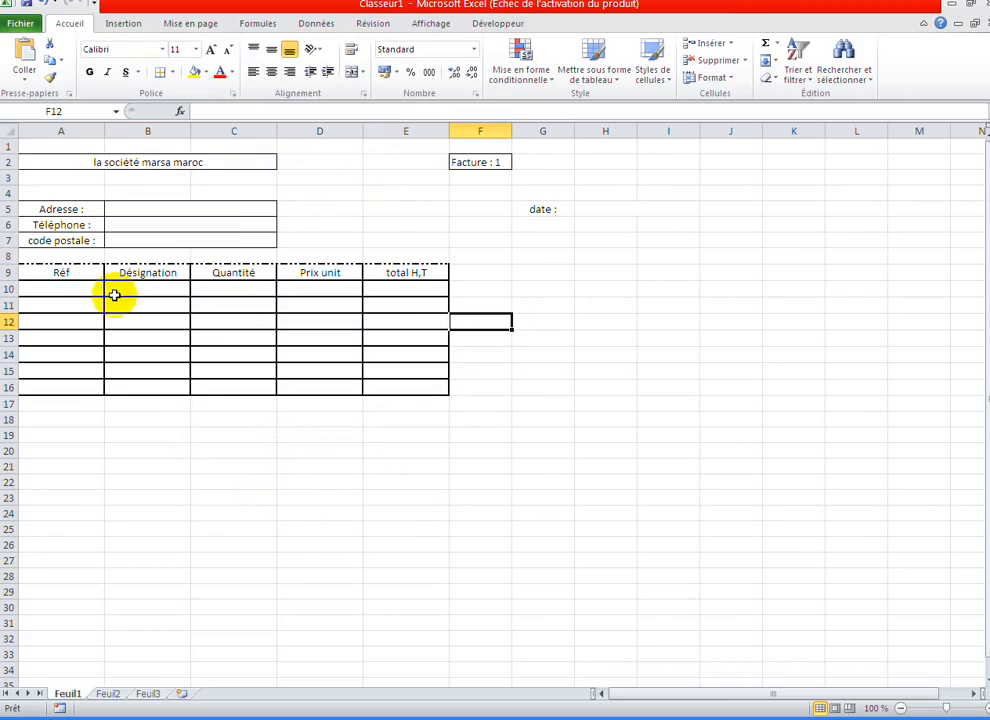
- Make the item table headers in A9:E9 bold
{"action": "left_click_drag", "start_coordinate": [88, 270], "coordinate": [266, 272]}
{"action": "left_click_drag", "start_coordinate": [338, 274], "coordinate": [387, 275]}
{"action": "left_click_drag", "start_coordinate": [92, 272], "coordinate": [385, 274]}
{"action": "left_click", "coordinate": [91, 72]}
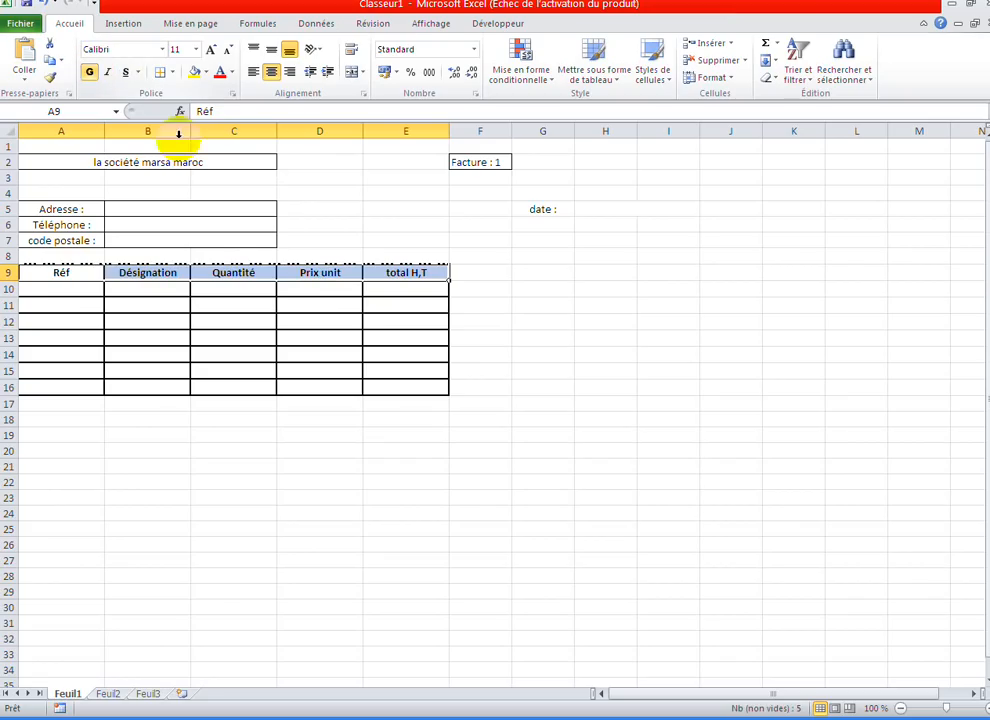
- Make the contact labels in A5:A7 and the company heading in A2 bold
{"action": "left_click", "coordinate": [346, 342]}
{"action": "left_click_drag", "start_coordinate": [42, 204], "coordinate": [48, 240]}
{"action": "left_click", "coordinate": [53, 272]}
{"action": "left_click", "coordinate": [91, 72]}
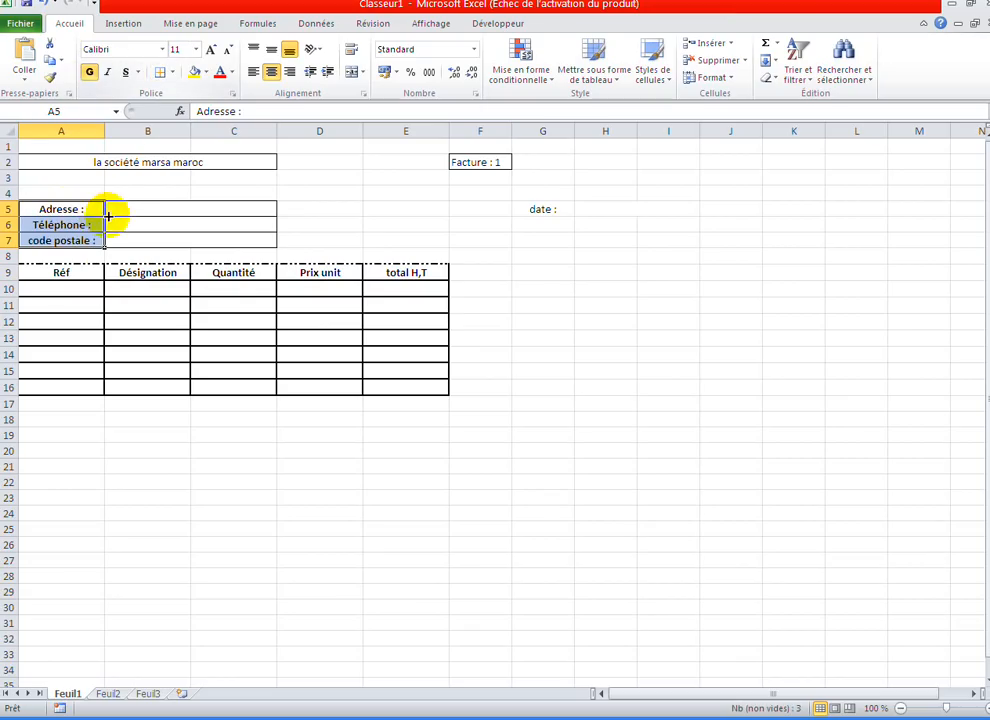
{"action": "left_click", "coordinate": [97, 160]}
{"action": "left_click", "coordinate": [89, 72]}
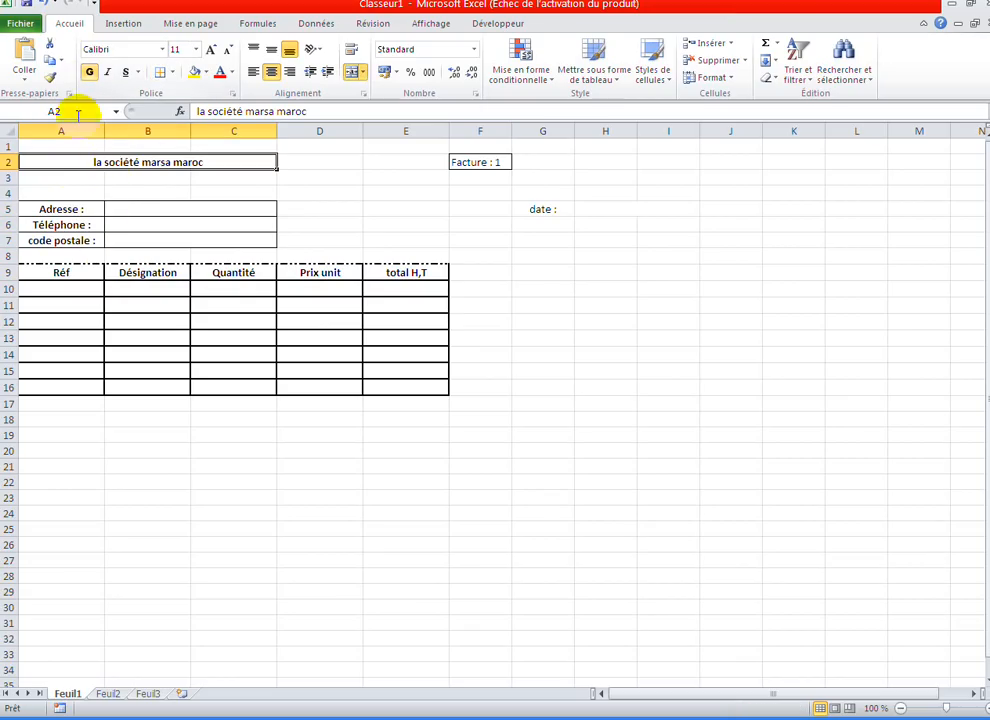
{"action": "left_click", "coordinate": [250, 195]}
- Make the invoice number in F2 and the date label in G5 bold
{"action": "left_click", "coordinate": [446, 162]}
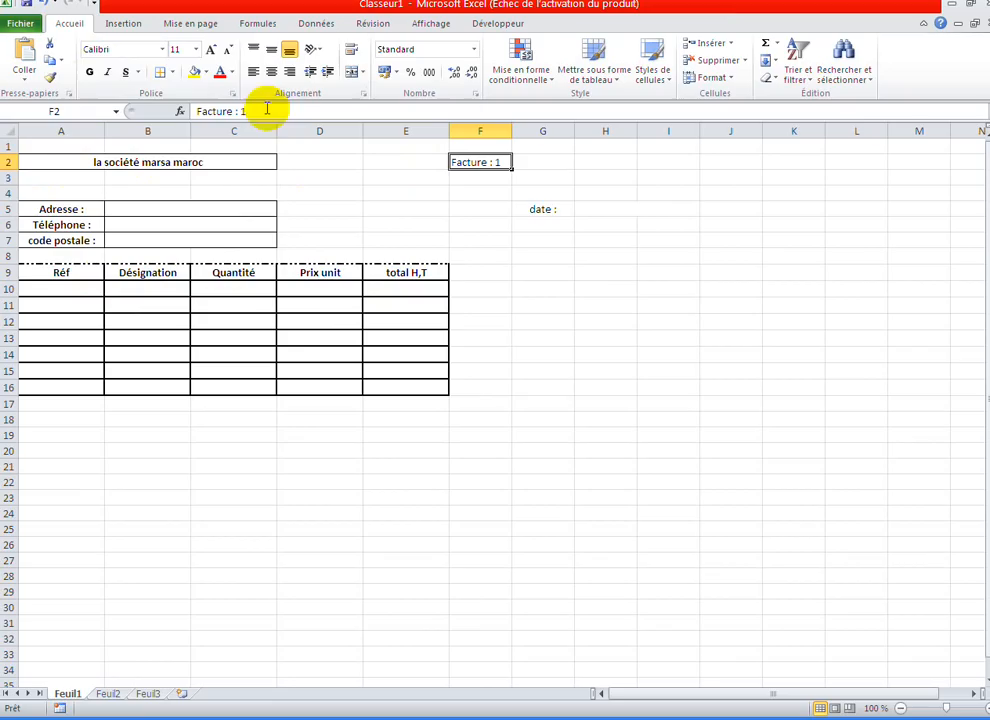
{"action": "left_click", "coordinate": [91, 72]}
{"action": "left_click", "coordinate": [540, 195]}
{"action": "left_click", "coordinate": [537, 208]}
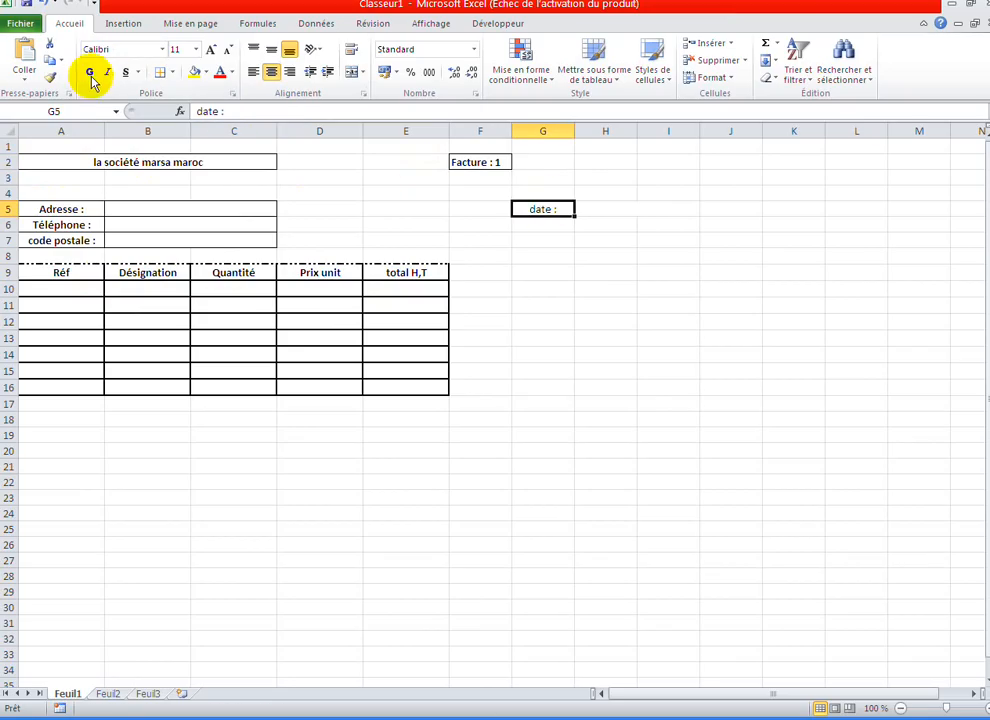
{"action": "left_click", "coordinate": [89, 72]}
{"action": "left_click", "coordinate": [617, 403]}
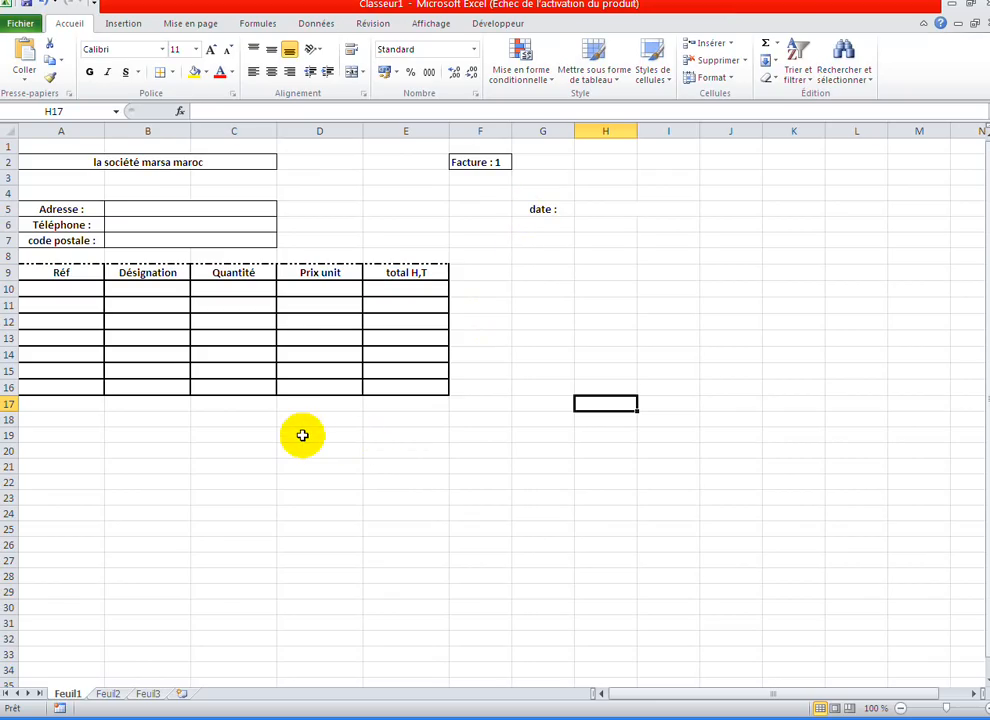
- Enter the label "Total H,T" in cell D20 below the item table
{"action": "left_click", "coordinate": [302, 435]}
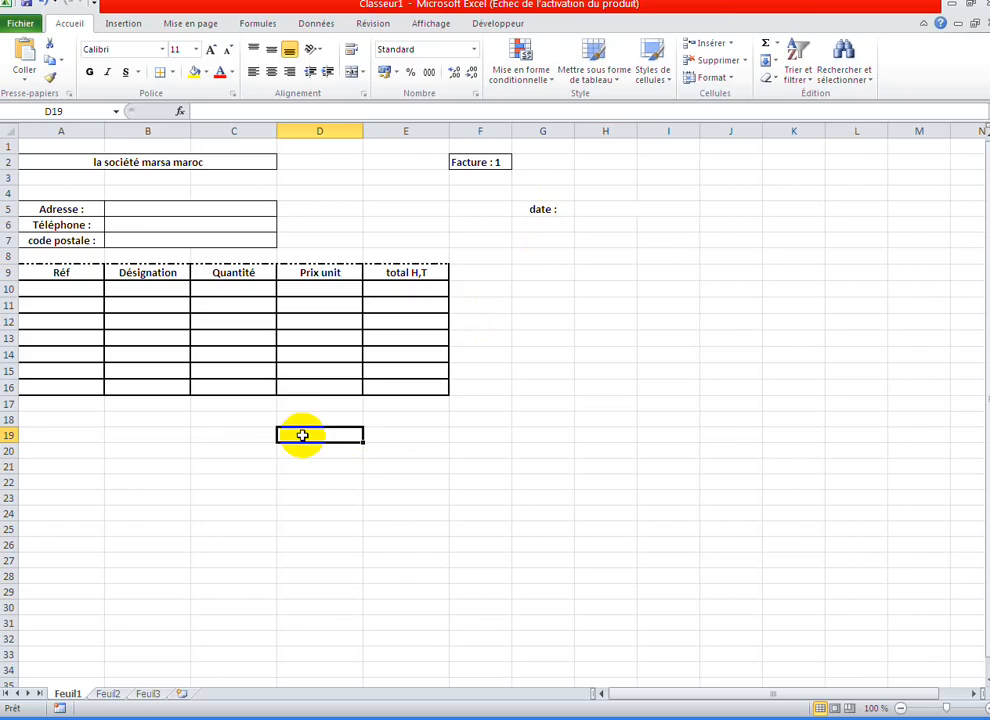
{"action": "left_click", "coordinate": [288, 466]}
{"action": "left_click", "coordinate": [300, 453]}
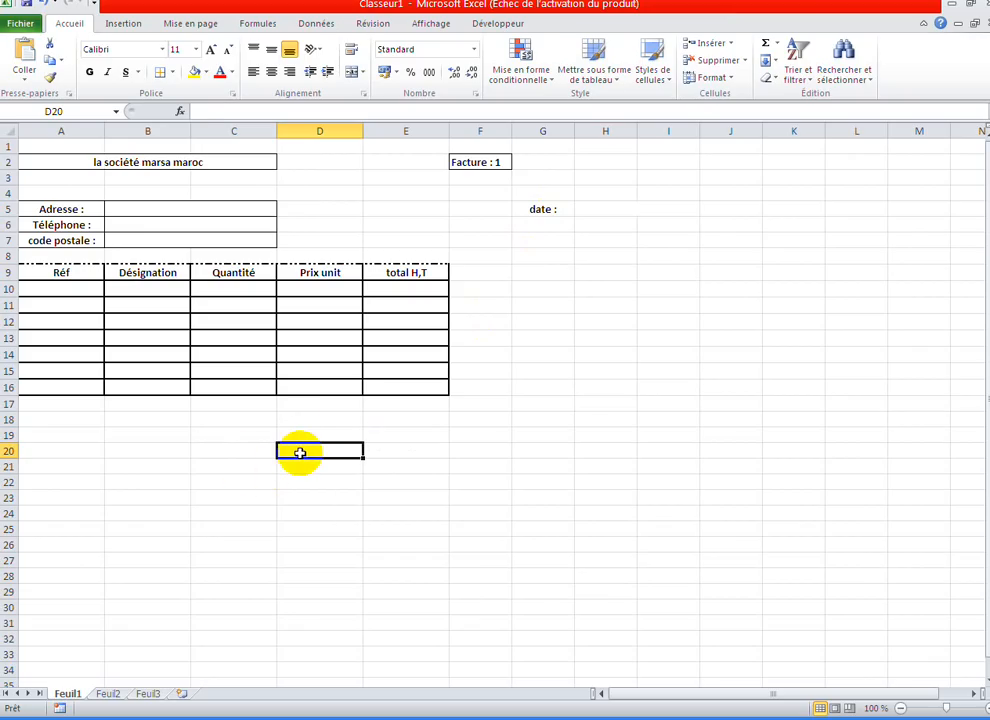
{"action": "type", "text": "Total"}
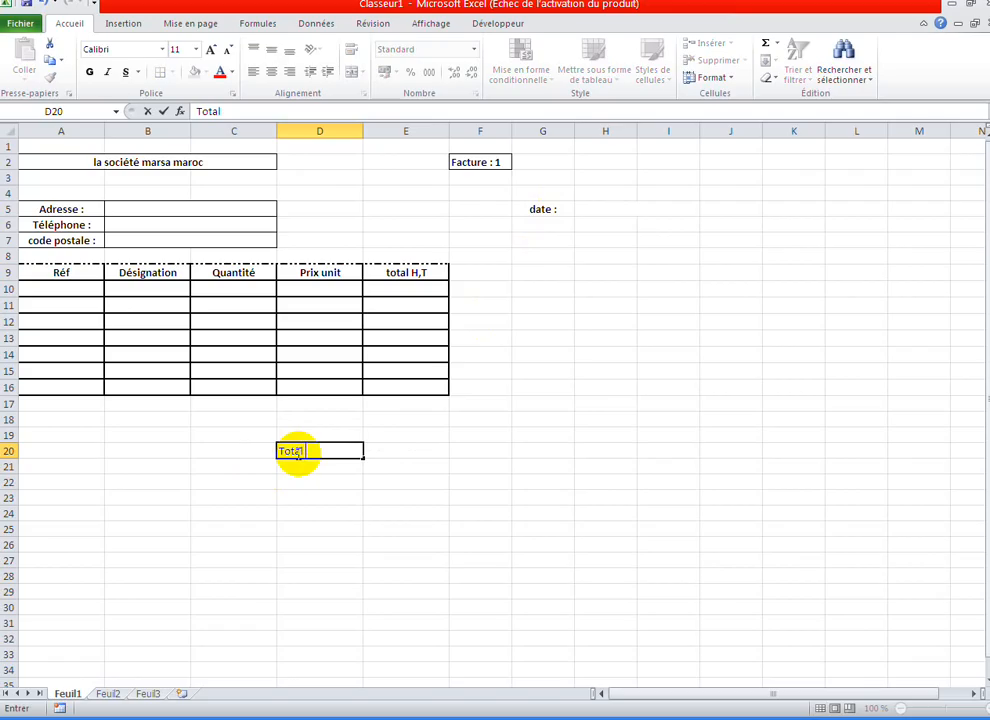
{"action": "type", "text": "H,y"}
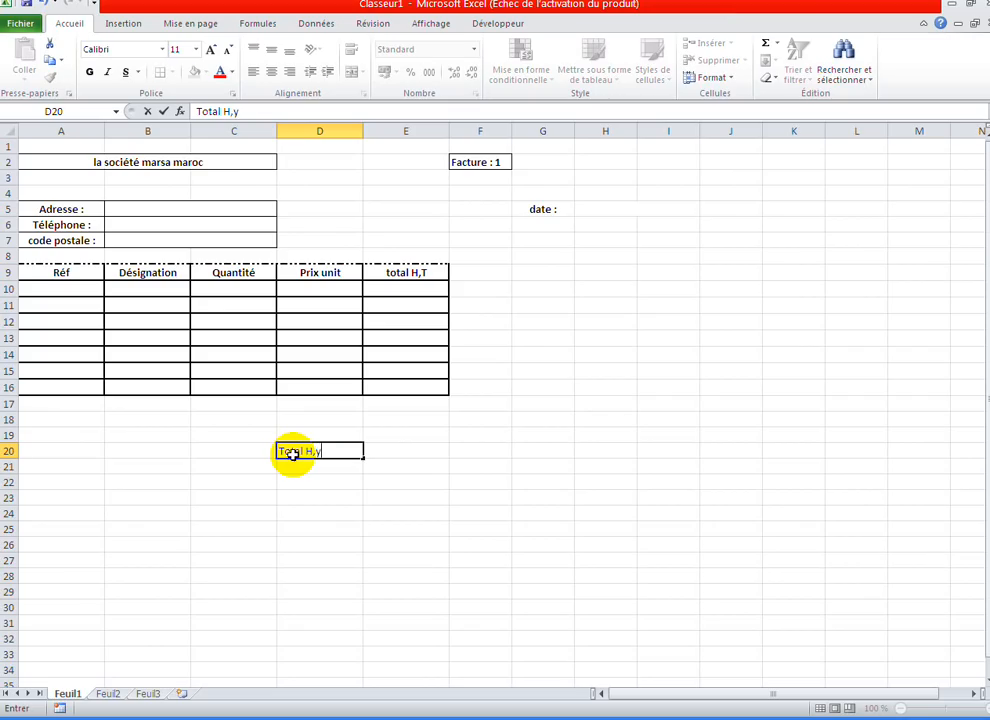
{"action": "key", "text": "Return"}
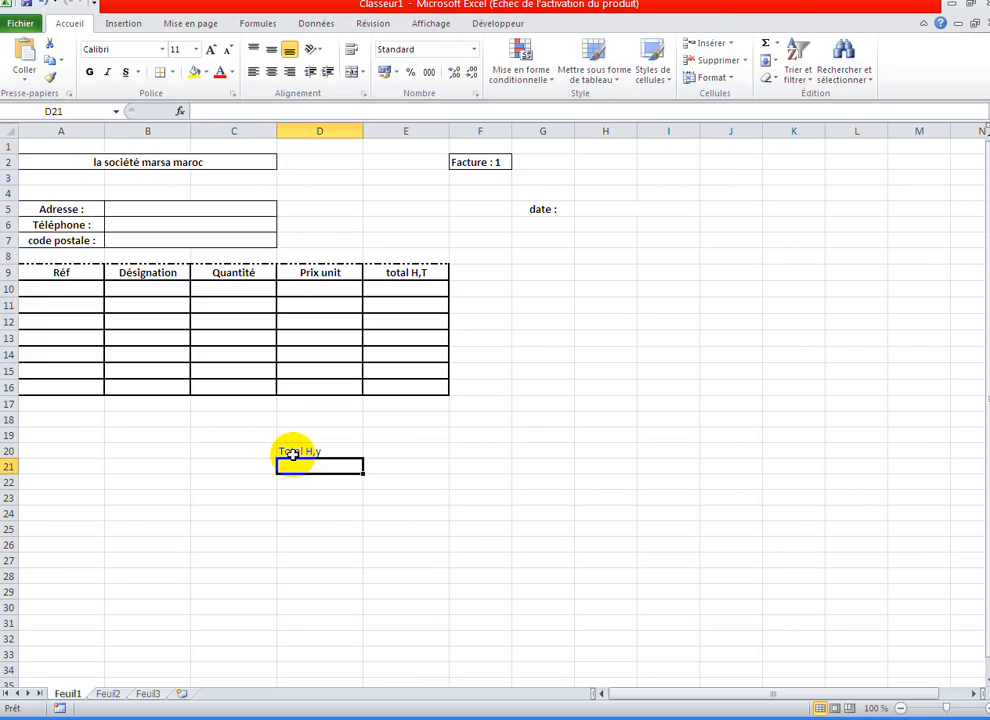
{"action": "double_click", "coordinate": [330, 451]}
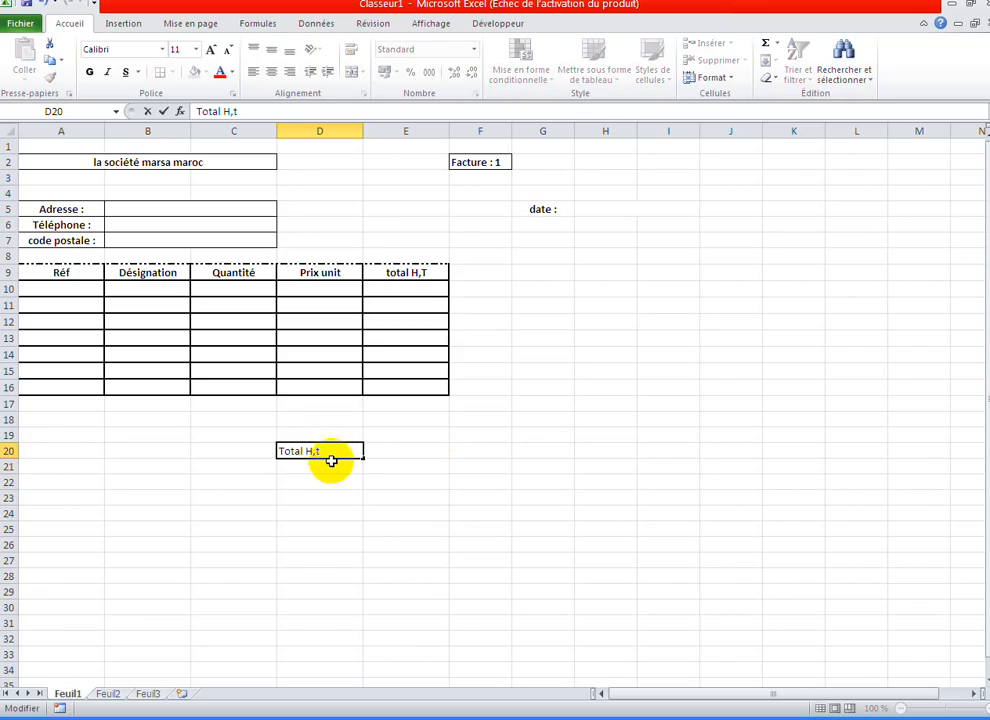
{"action": "key", "text": "Return"}
{"action": "left_click", "coordinate": [330, 451]}
{"action": "double_click", "coordinate": [330, 451]}
{"action": "key", "text": "BackSpace"}
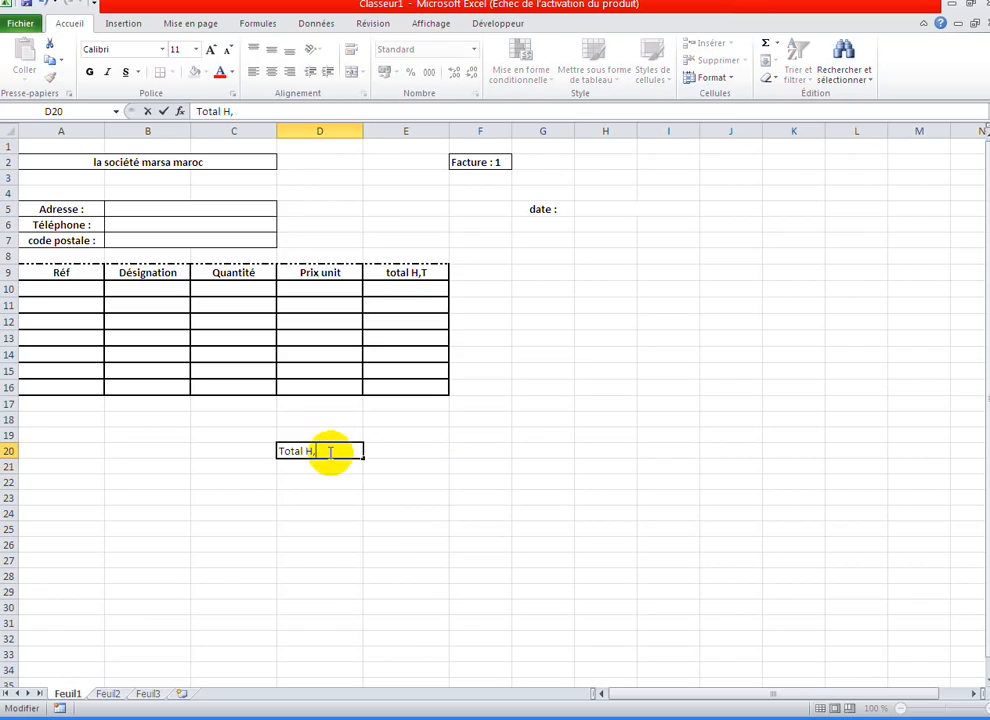
{"action": "type", "text": "T"}
{"action": "left_click", "coordinate": [307, 469]}
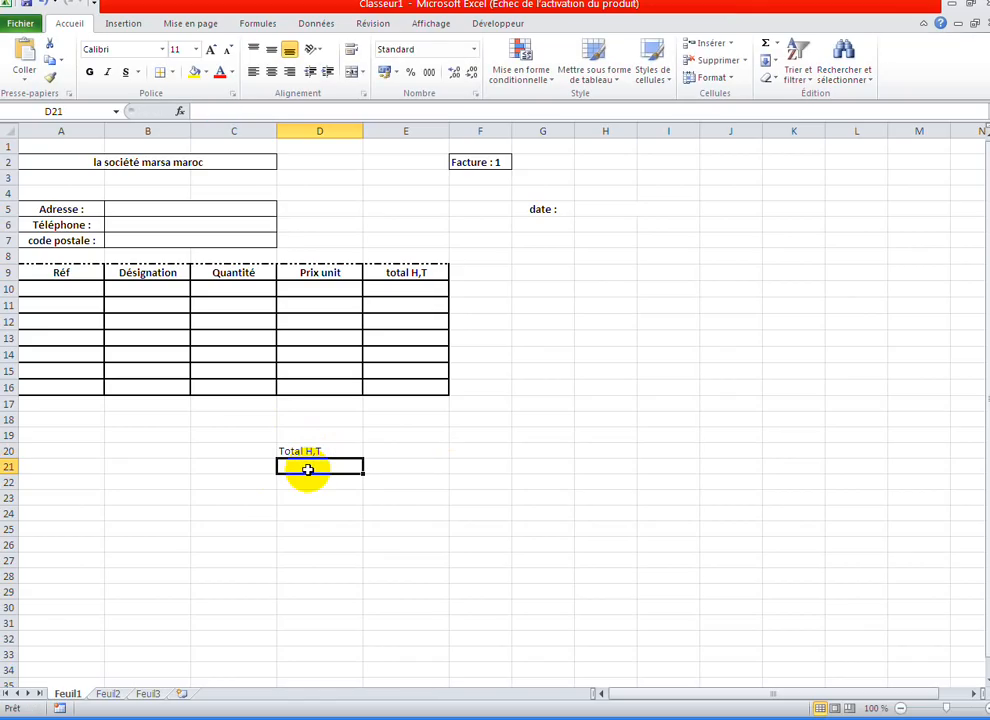
- Enter the labels "T,V,A 20,8%" in D21 and "Total T,T,C" in D22
{"action": "type", "text": "T,V,A 20,8%"}
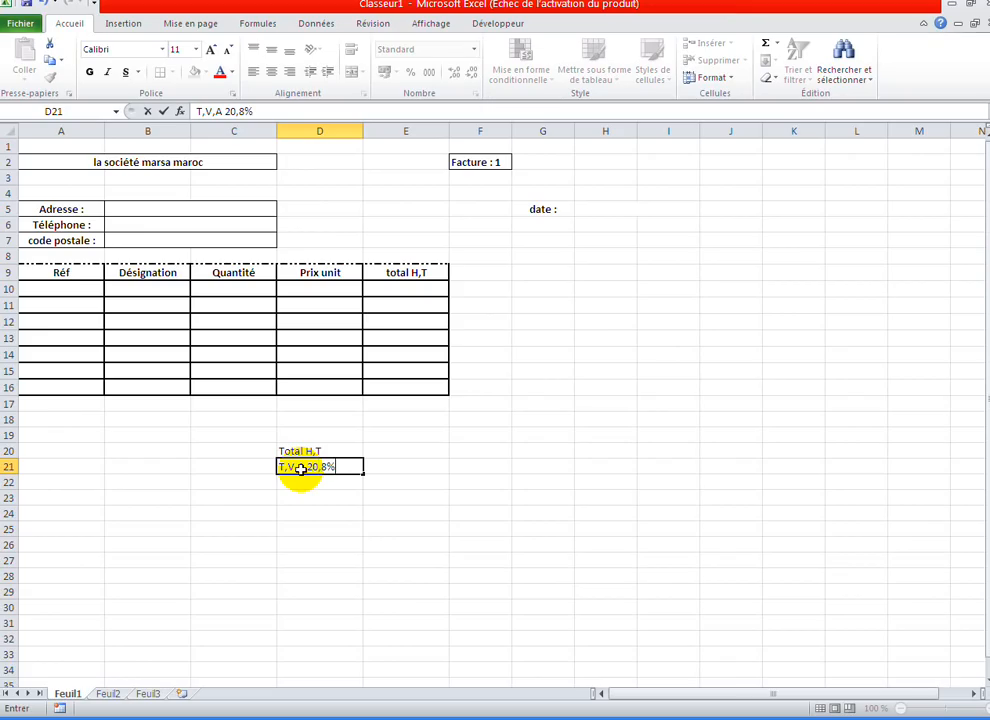
{"action": "key", "text": "Return"}
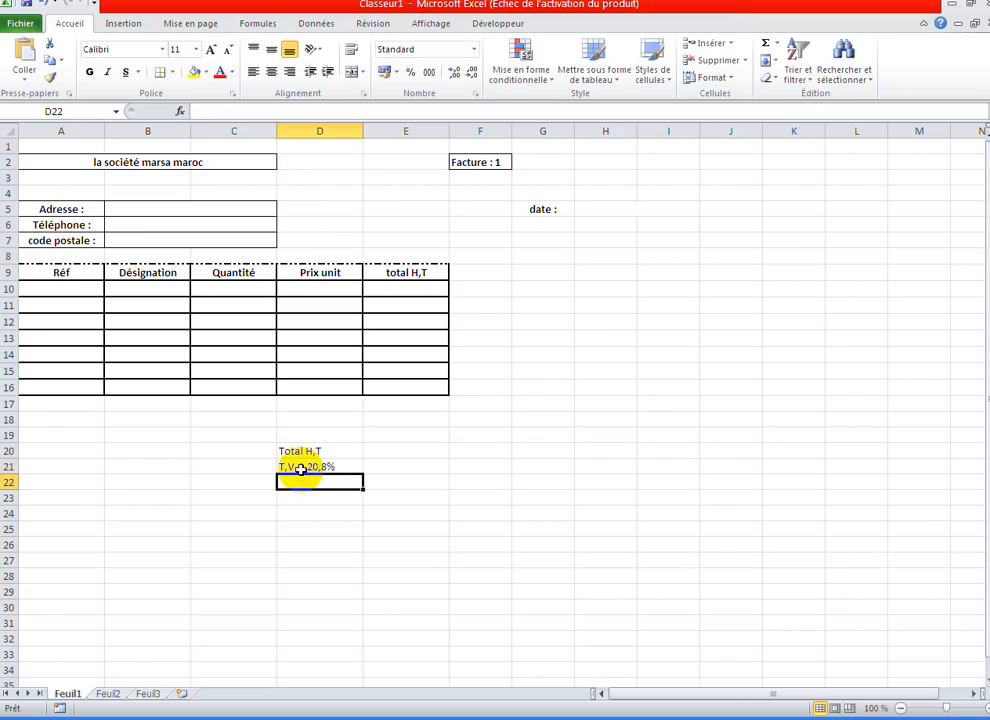
{"action": "type", "text": "T"}
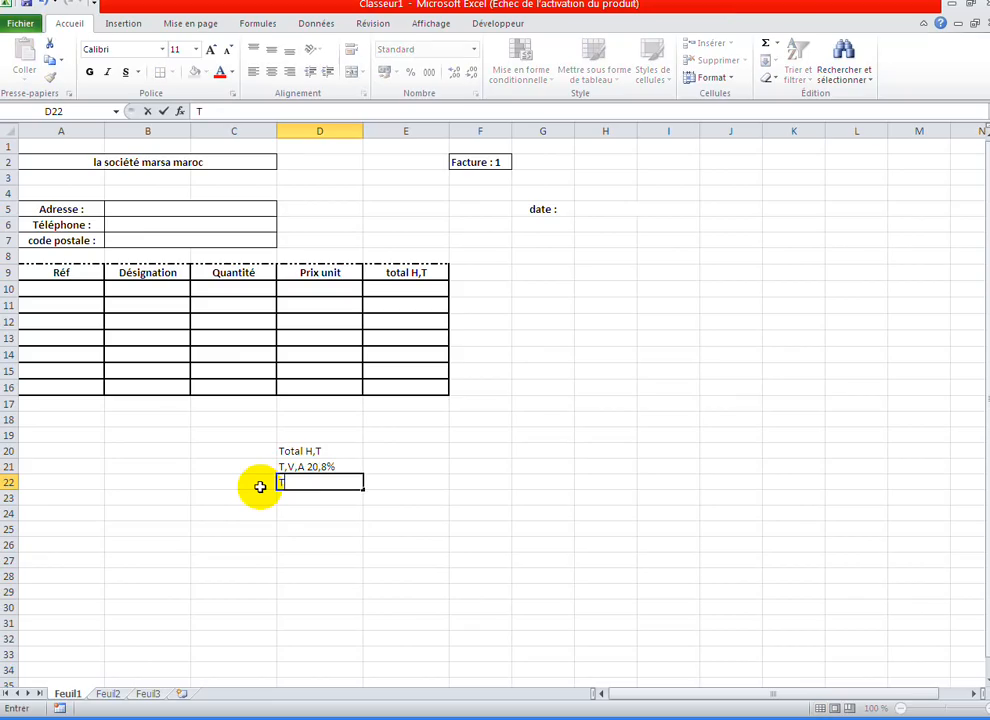
{"action": "type", "text": "otal"}
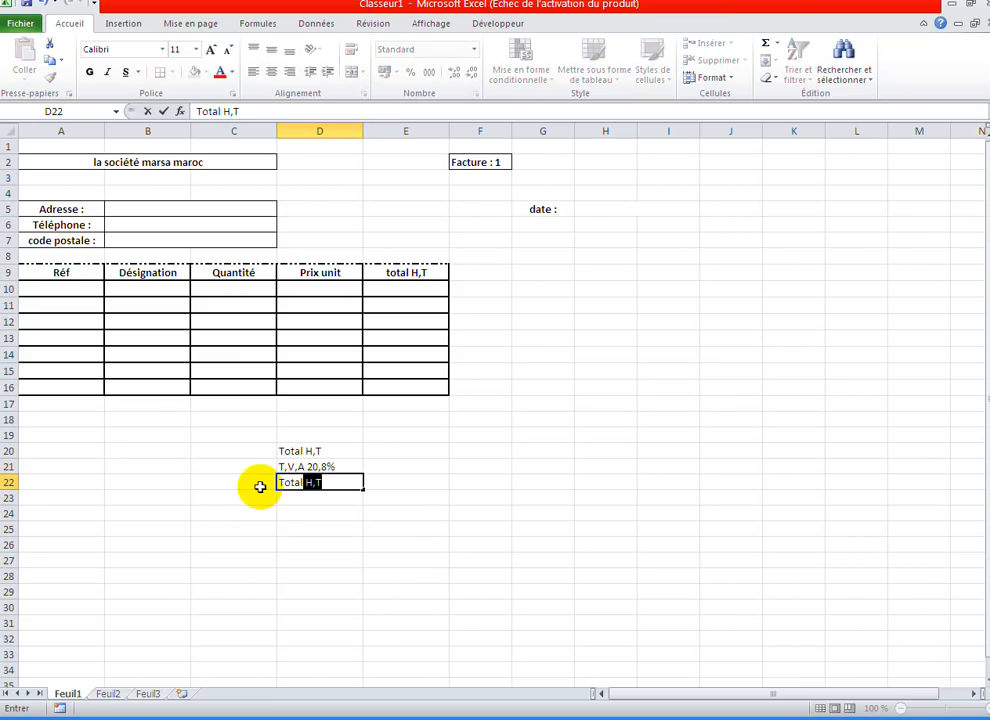
{"action": "type", "text": " t"}
{"action": "key", "text": "BackSpace"}
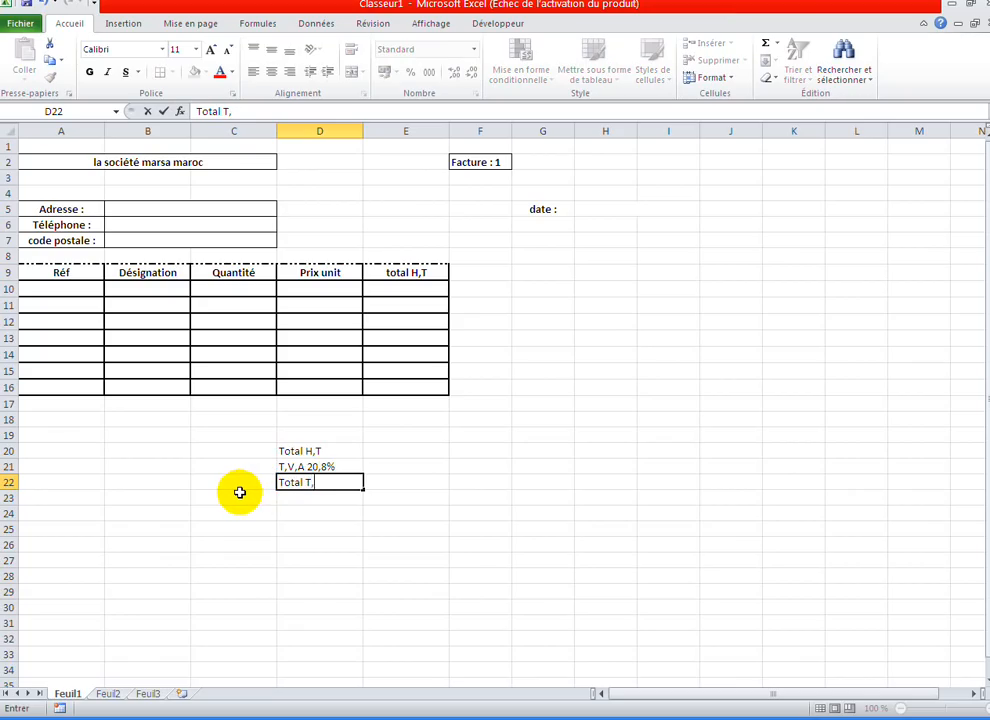
{"action": "type", "text": "T,T,C"}
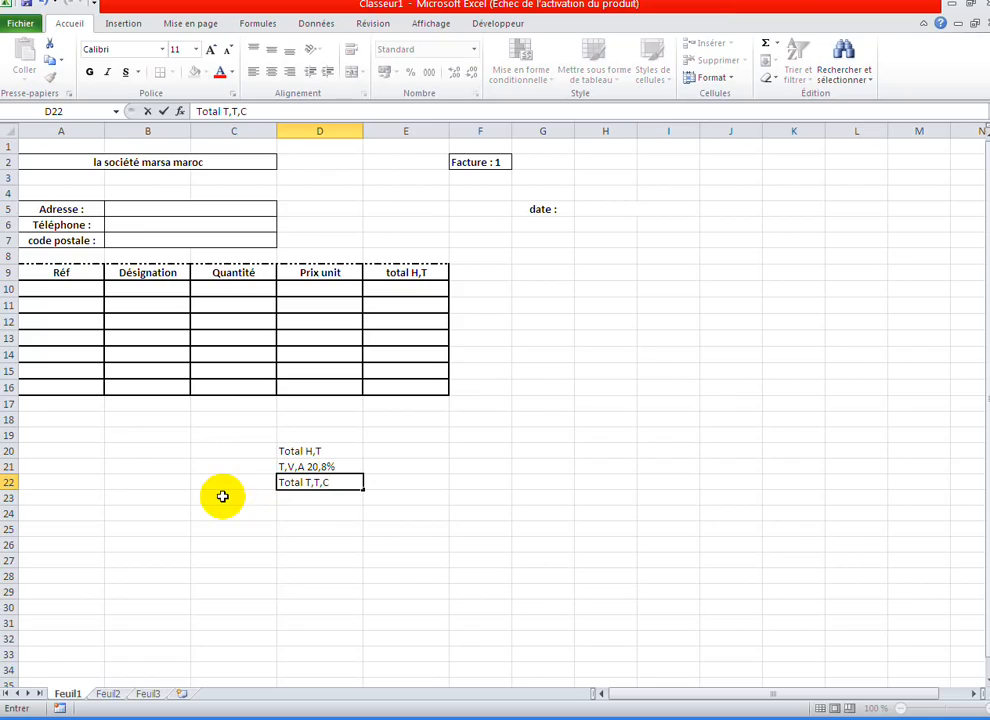
{"action": "key", "text": "Return"}
{"action": "key", "text": "Return"}
{"action": "key", "text": "Return"}
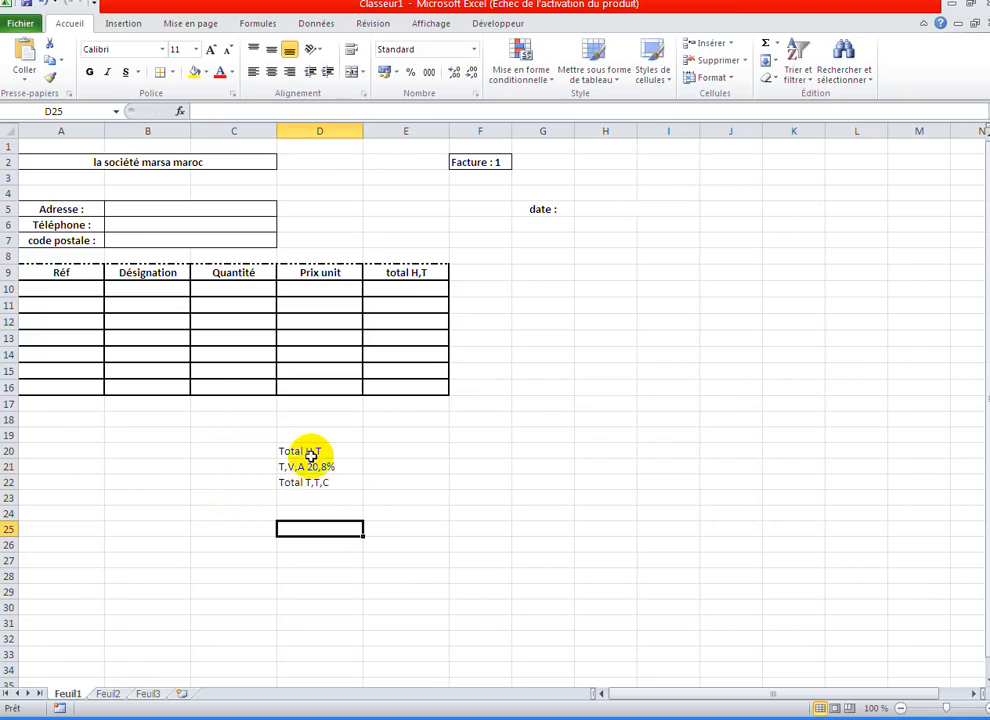
- Center the totals block D20:E22 both horizontally and vertically
{"action": "left_click_drag", "start_coordinate": [311, 450], "coordinate": [405, 488]}
{"action": "left_click", "coordinate": [378, 467]}
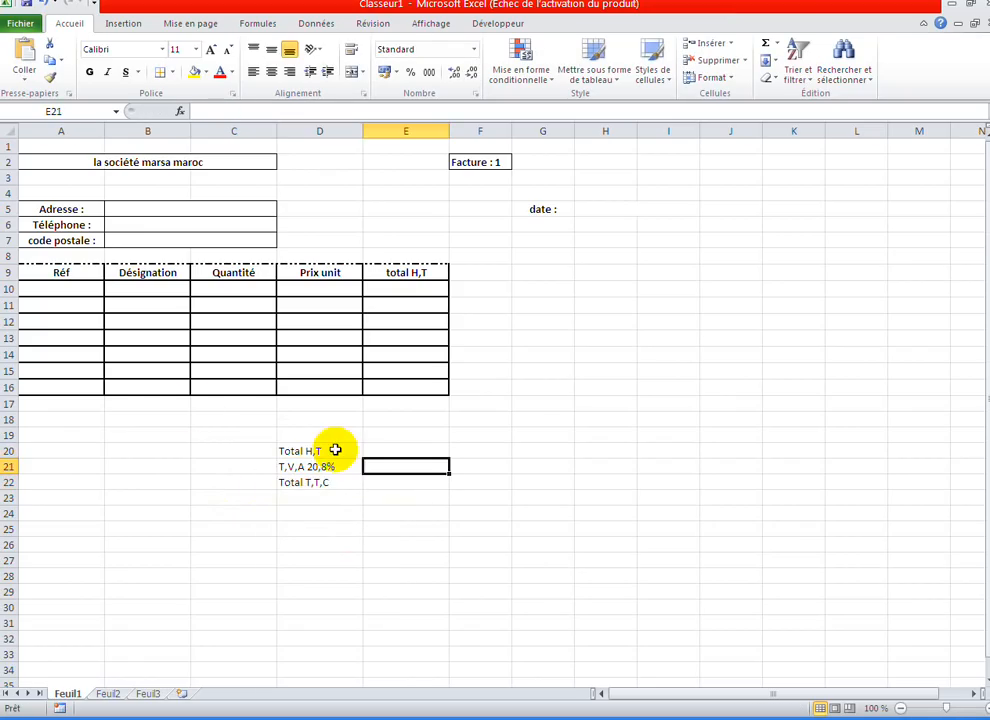
{"action": "left_click_drag", "start_coordinate": [336, 451], "coordinate": [398, 483]}
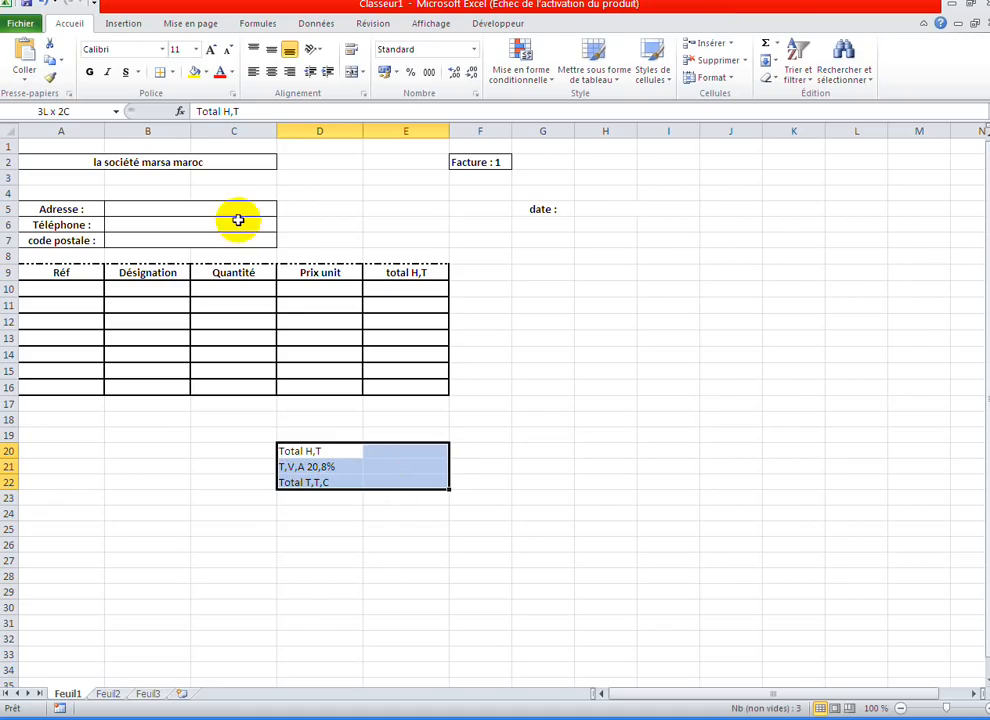
{"action": "left_click", "coordinate": [272, 73]}
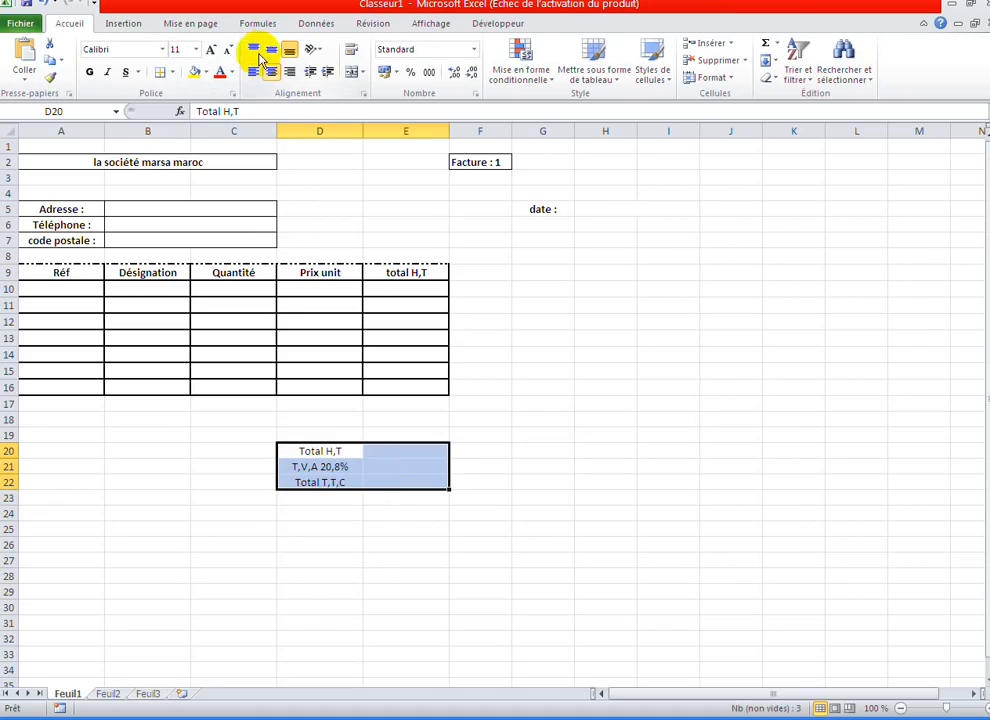
{"action": "left_click", "coordinate": [271, 49]}
- Apply all borders to the totals block D20:E22
{"action": "left_click", "coordinate": [172, 73]}
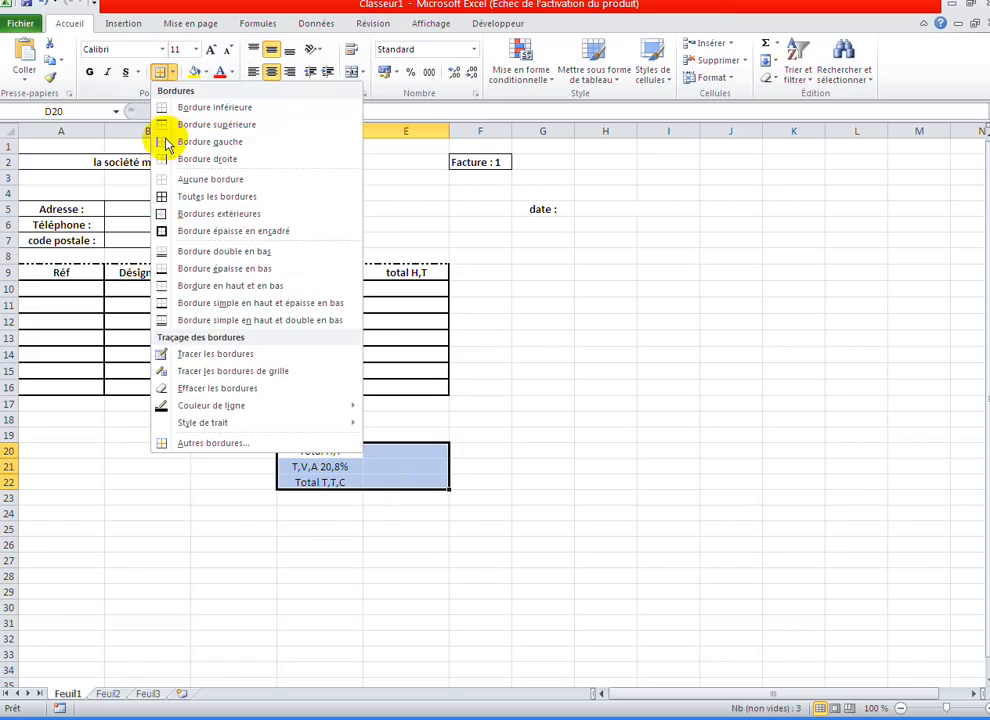
{"action": "left_click", "coordinate": [205, 197]}
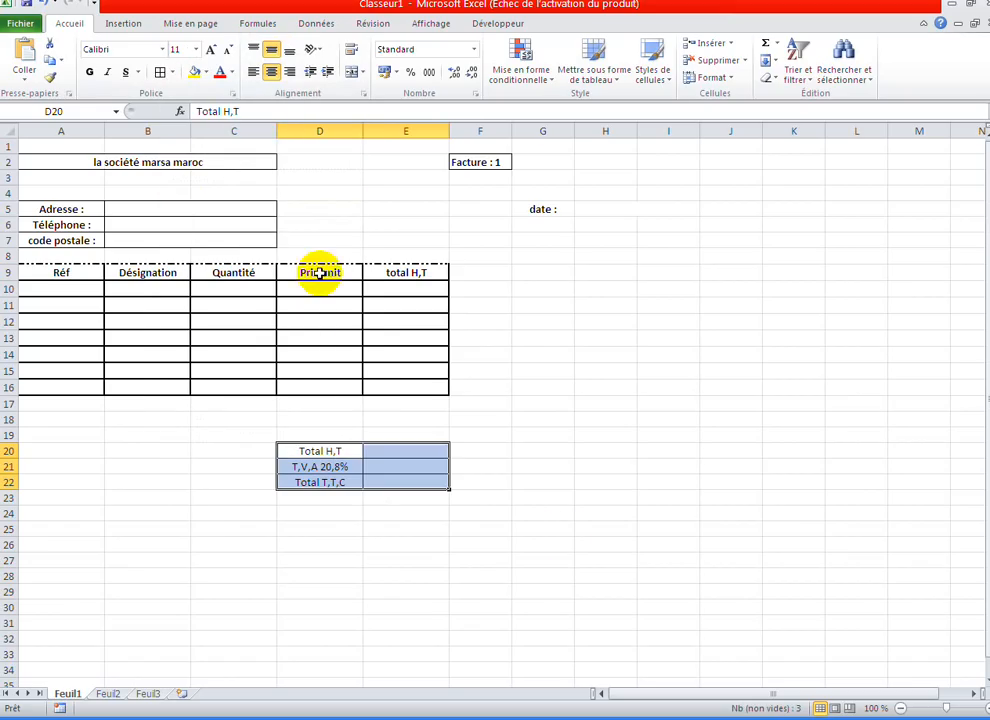
{"action": "left_click", "coordinate": [578, 546]}
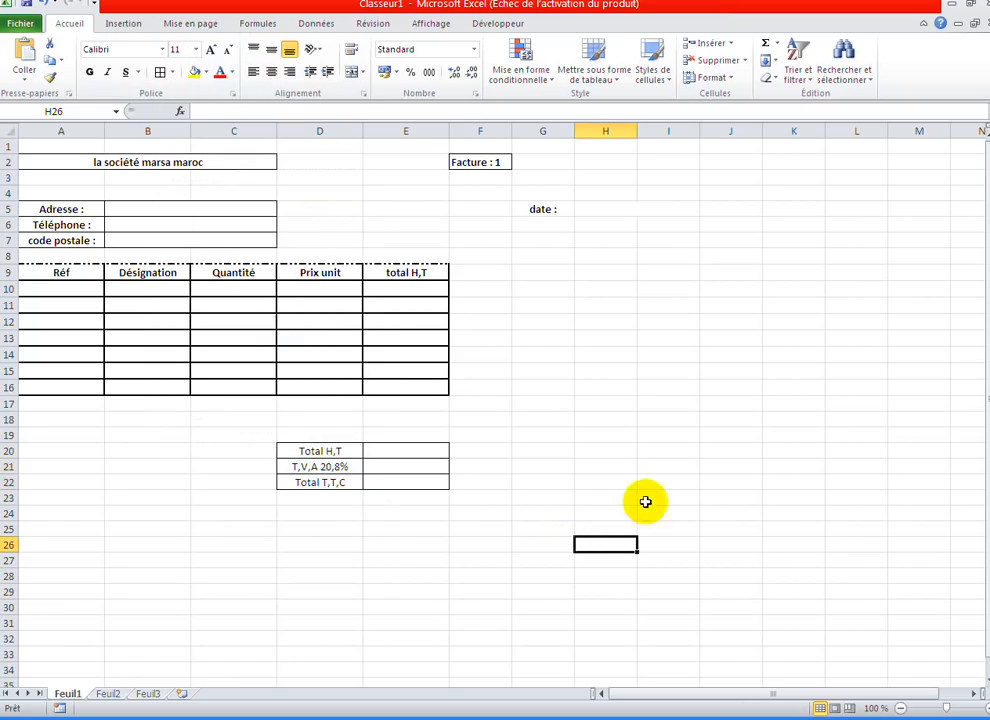
{"action": "left_click", "coordinate": [622, 482]}
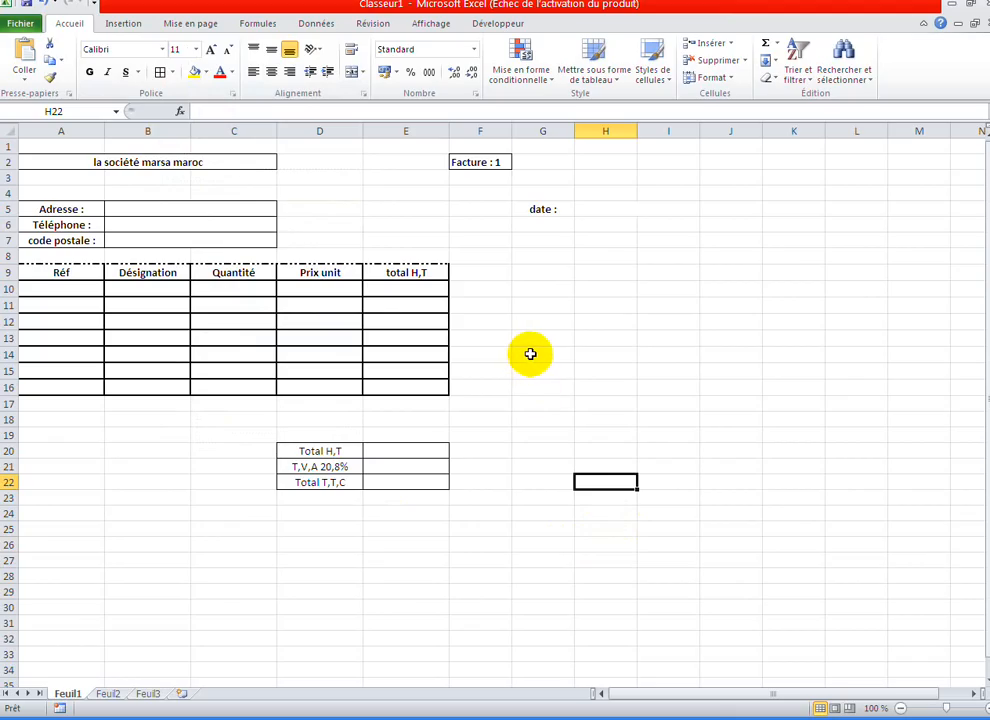
- Enter the references A1 and B2 in cells A10 and A11 of the Réf column
{"action": "left_click", "coordinate": [176, 317]}
{"action": "left_click", "coordinate": [72, 285]}
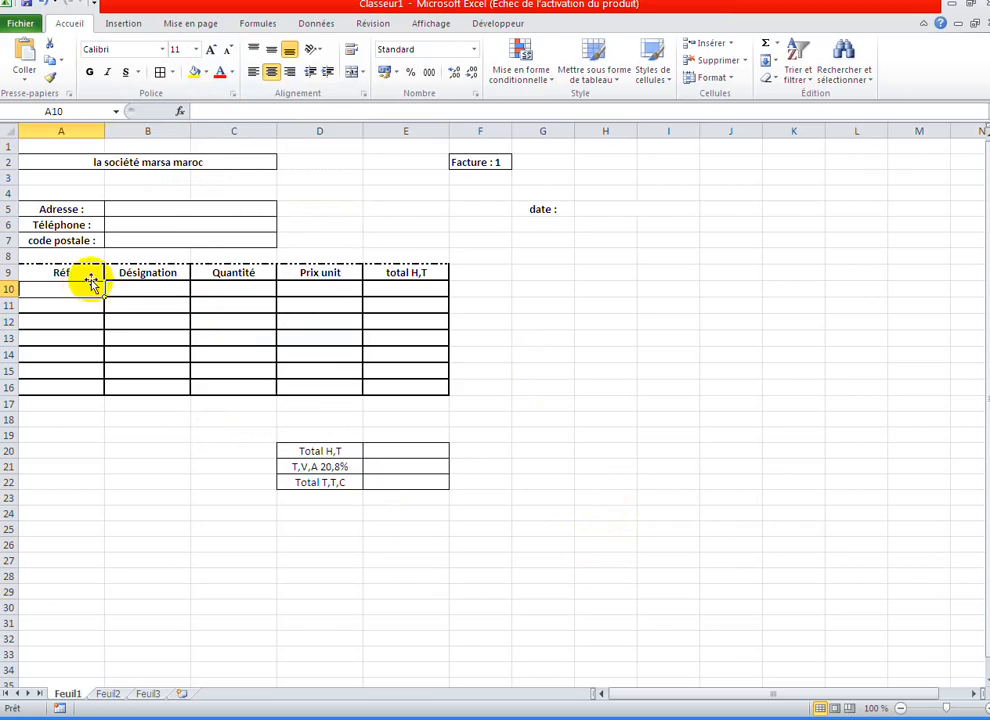
{"action": "left_click", "coordinate": [94, 300]}
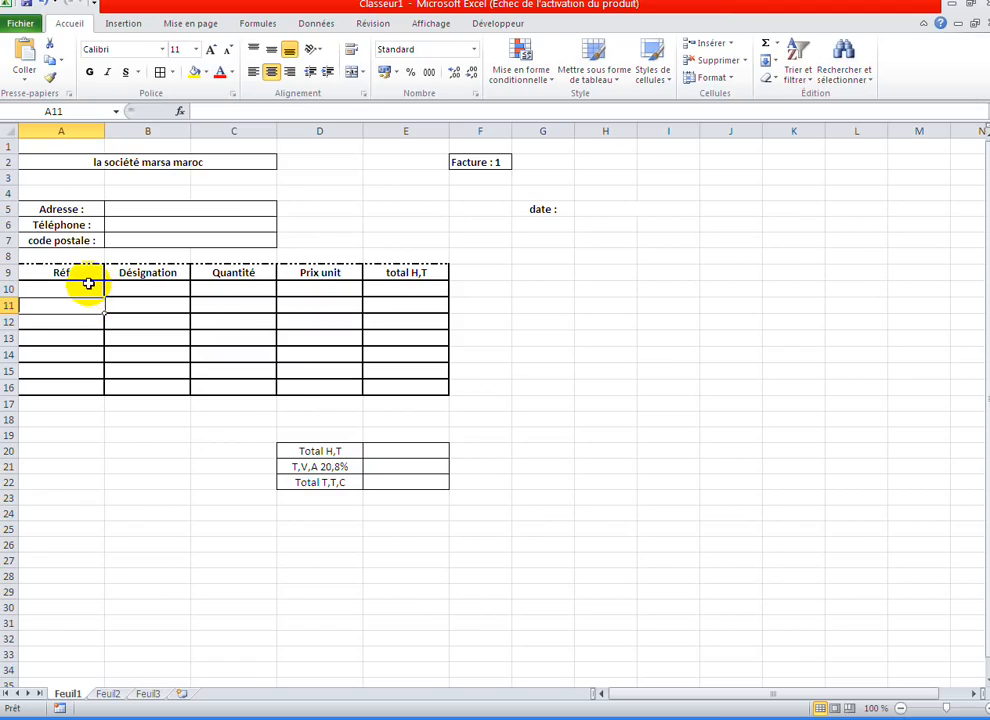
{"action": "left_click", "coordinate": [88, 284]}
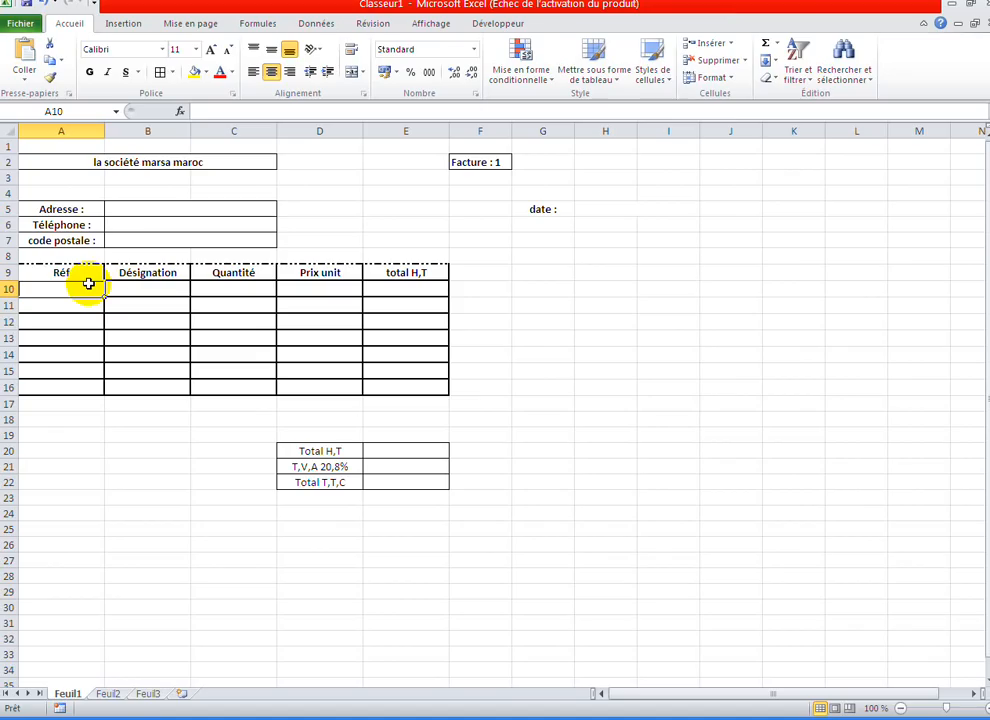
{"action": "type", "text": "a"}
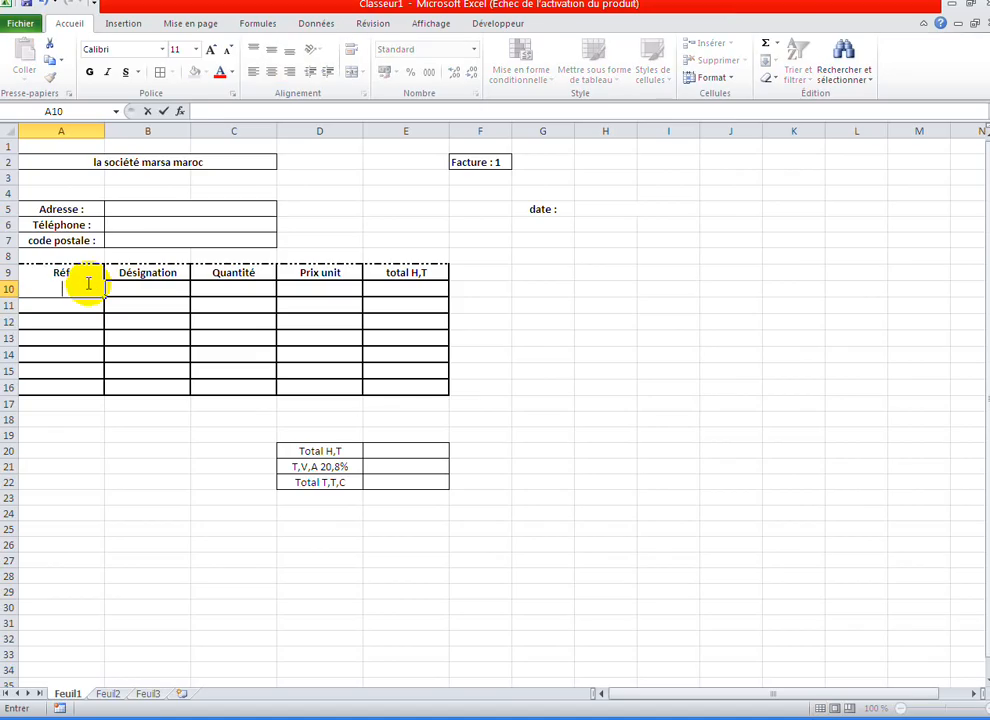
{"action": "type", "text": "1"}
{"action": "left_click", "coordinate": [79, 307]}
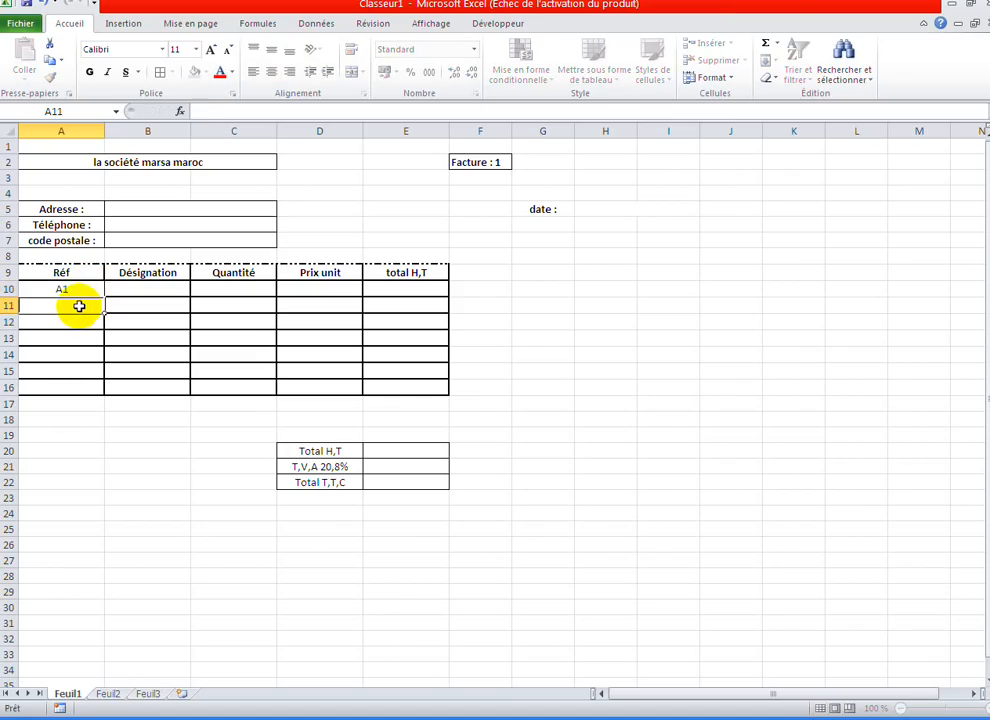
{"action": "type", "text": "B"}
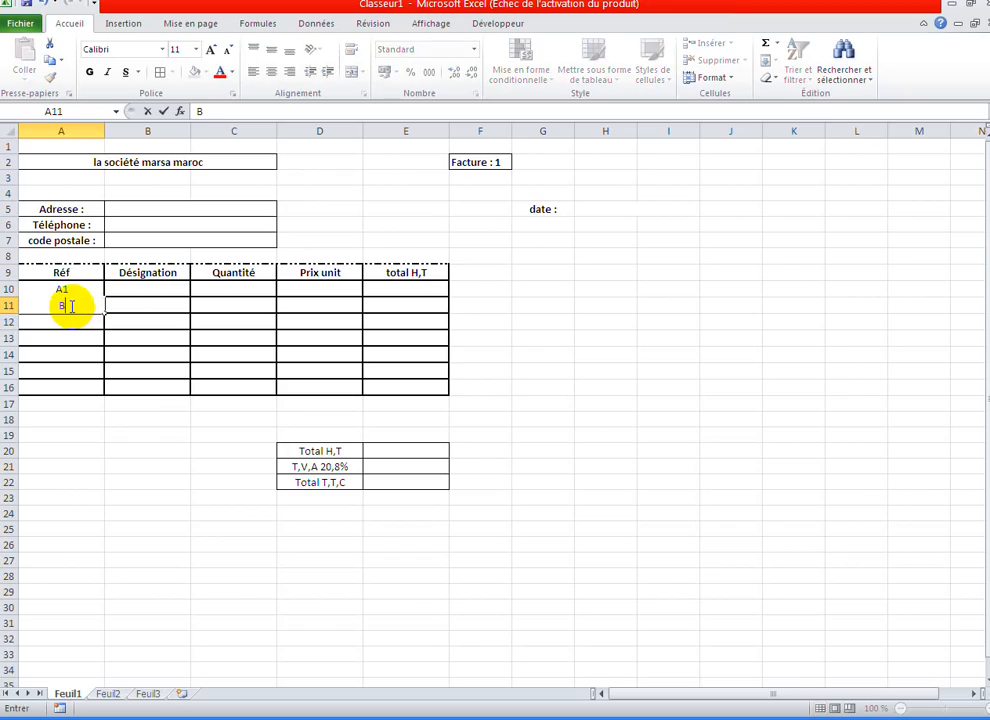
{"action": "type", "text": "2"}
{"action": "key", "text": "Return"}
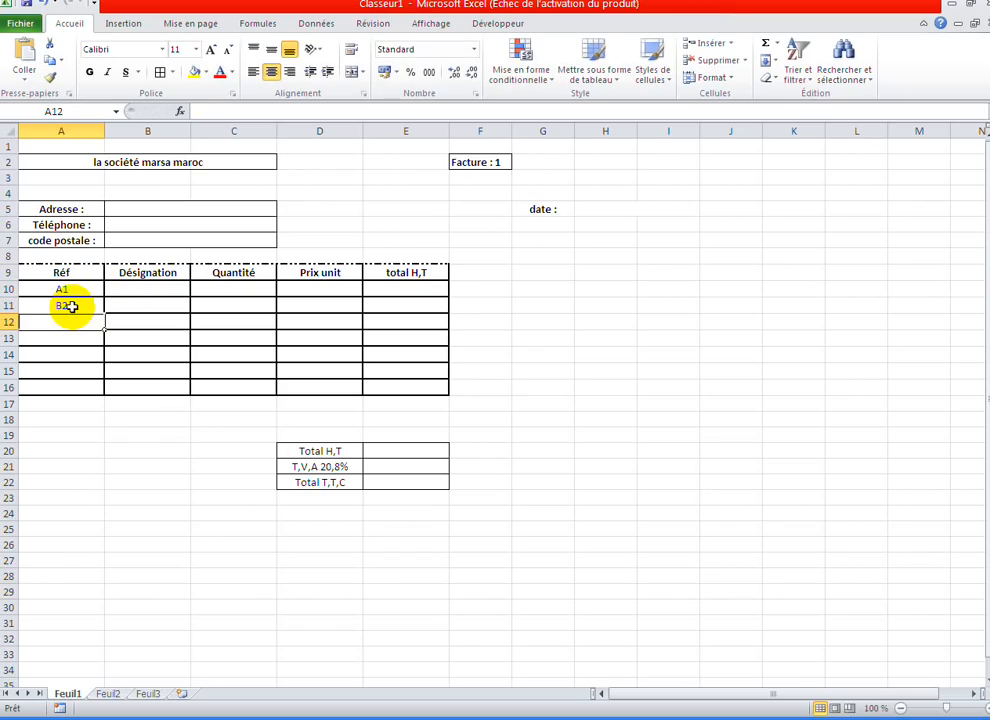
- Fill the rest of the Réf column, A12:A16, with the references C3, D3, E4, F5 and G6
{"action": "type", "text": "B"}
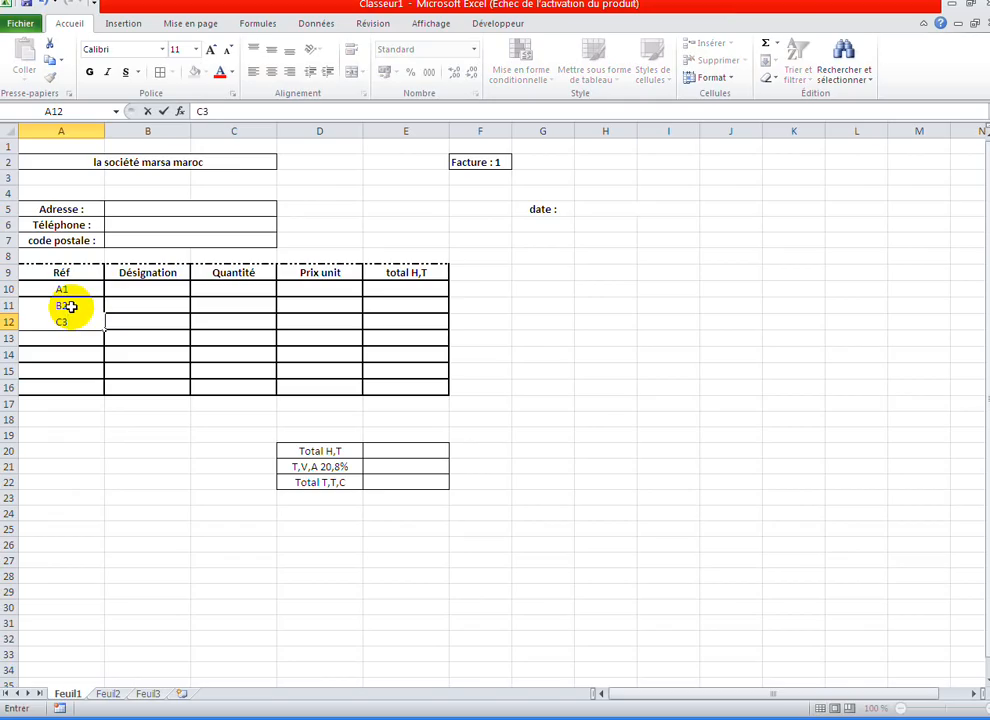
{"action": "key", "text": "Return"}
{"action": "type", "text": "D3"}
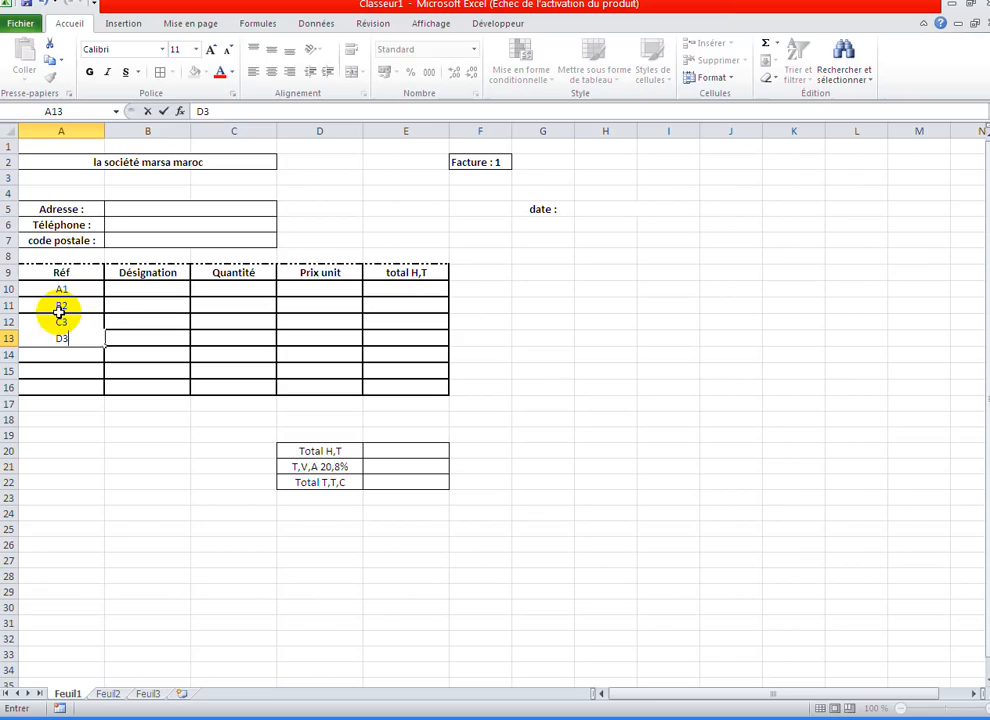
{"action": "key", "text": "Return"}
{"action": "type", "text": "F"}
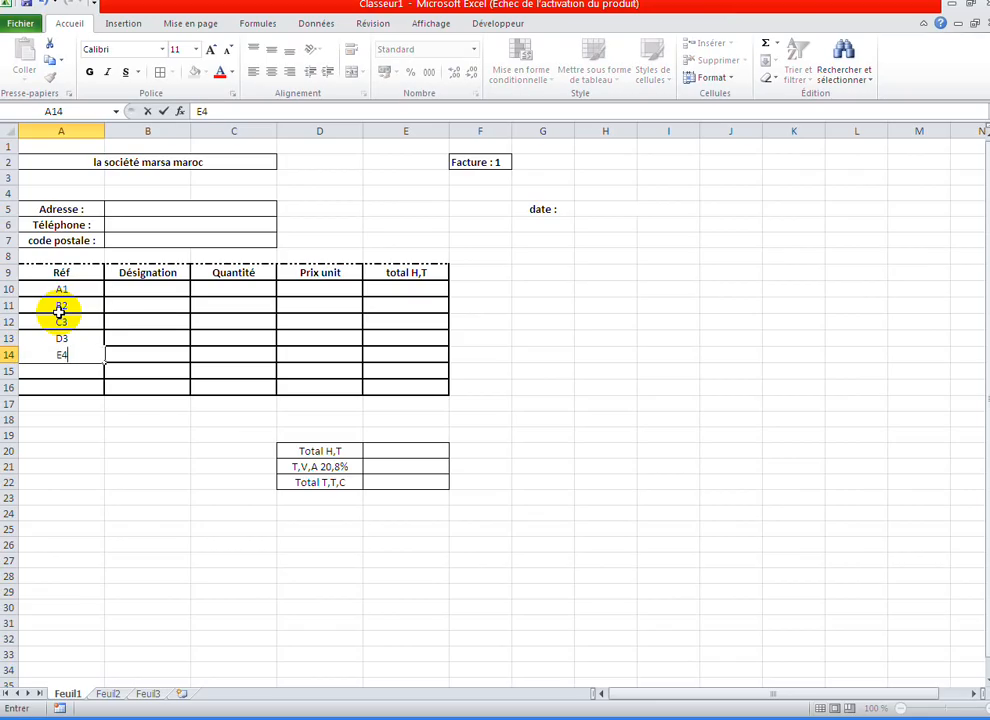
{"action": "key", "text": "Return"}
{"action": "type", "text": "F5"}
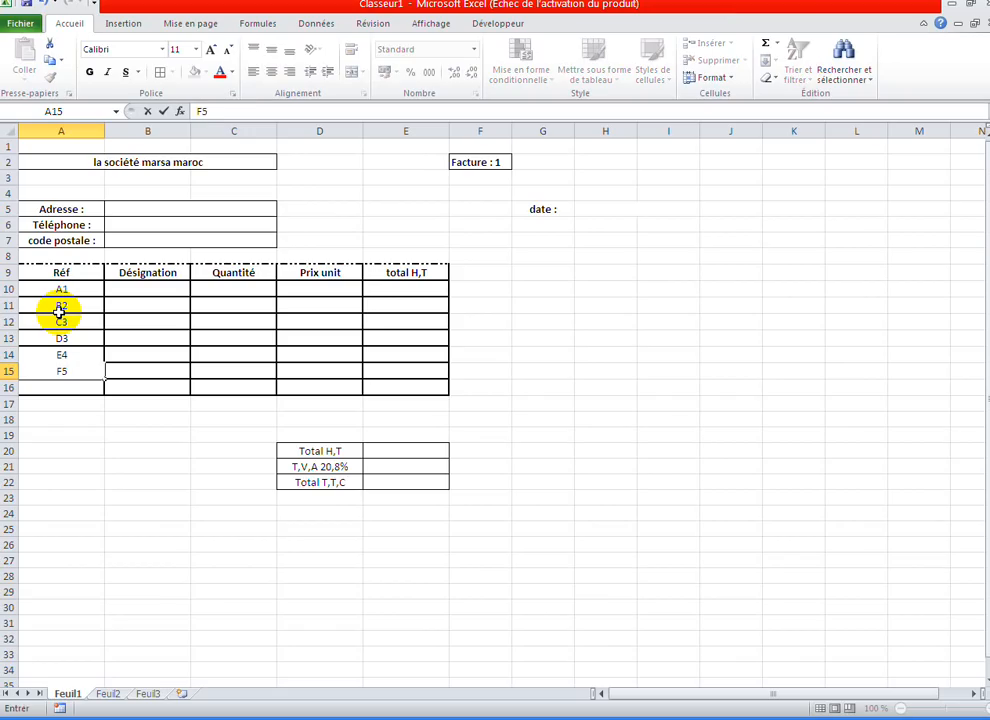
{"action": "key", "text": "Return"}
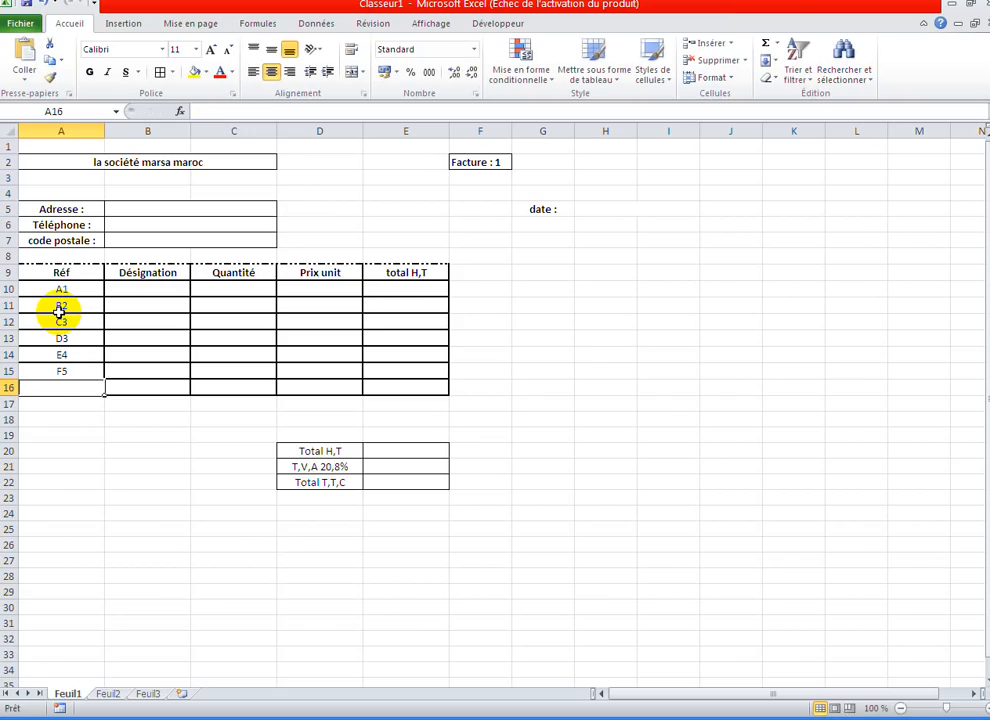
{"action": "type", "text": "G6"}
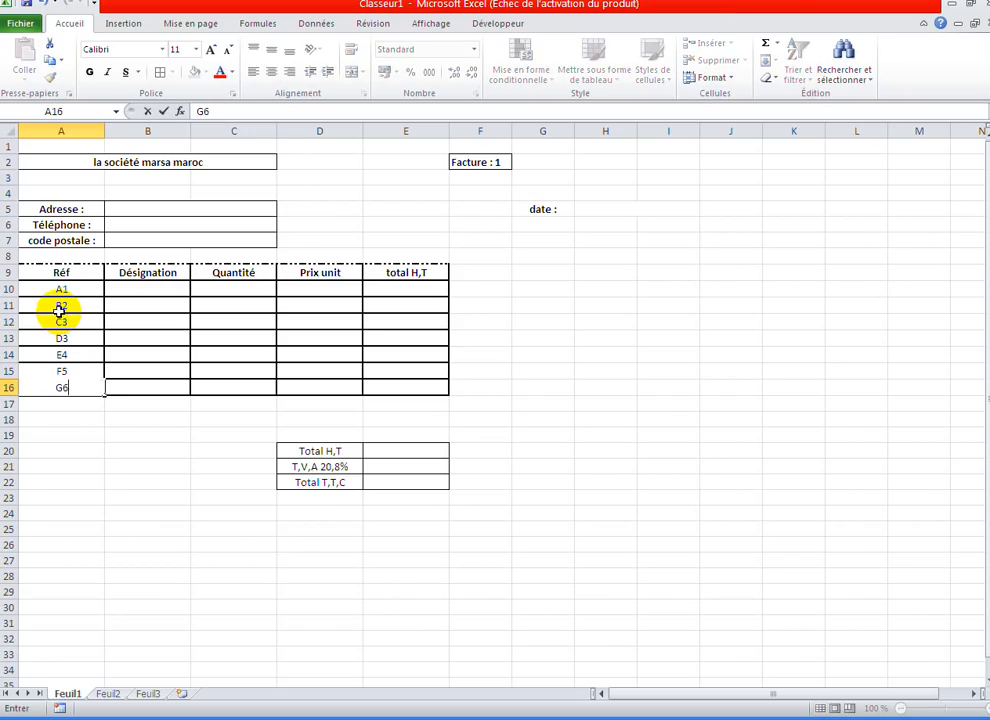
{"action": "left_click", "coordinate": [128, 463]}
- Enter the item names "CLAVIER", "La sourie" and "Chaise" in B10:B12 of the Désignation column
{"action": "left_click", "coordinate": [163, 291]}
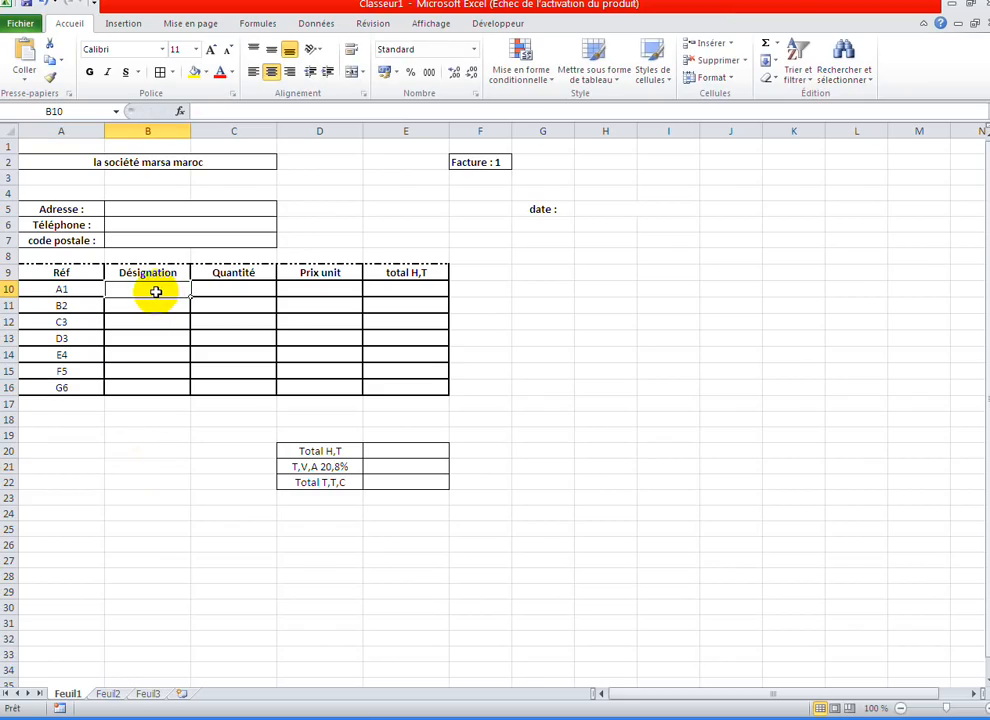
{"action": "type", "text": "CL"}
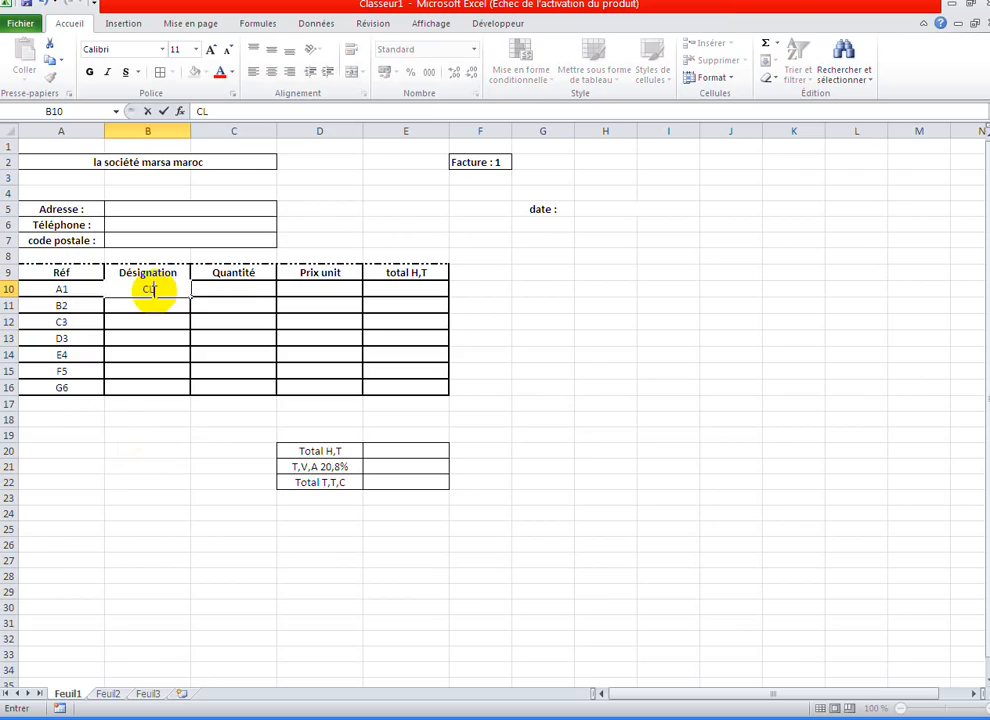
{"action": "type", "text": "AVIER"}
{"action": "key", "text": "Return"}
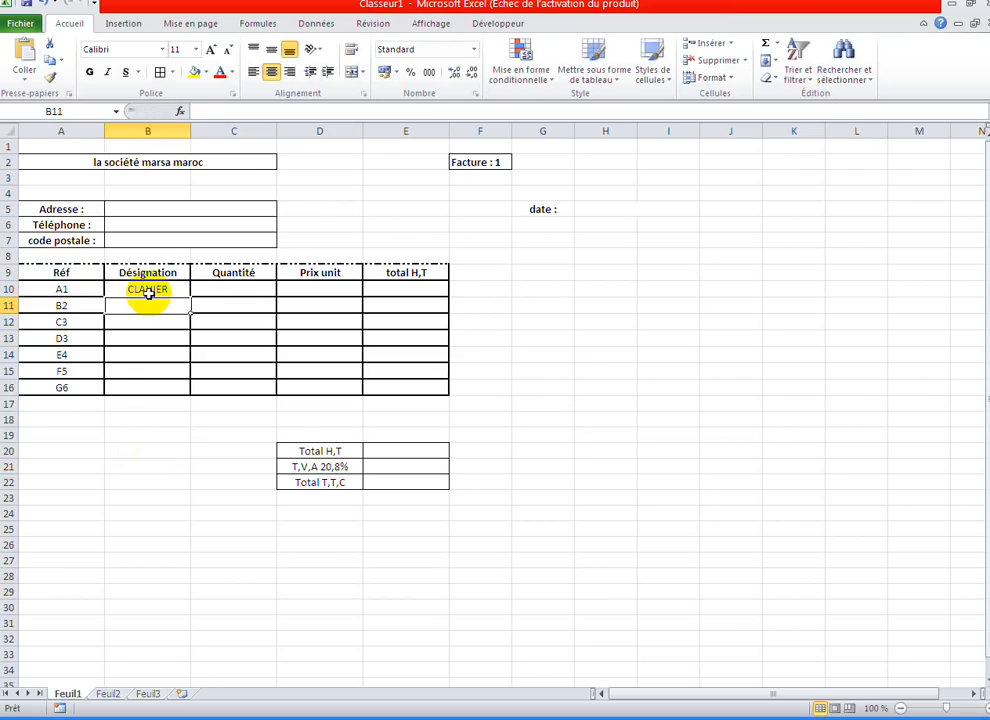
{"action": "type", "text": "La s"}
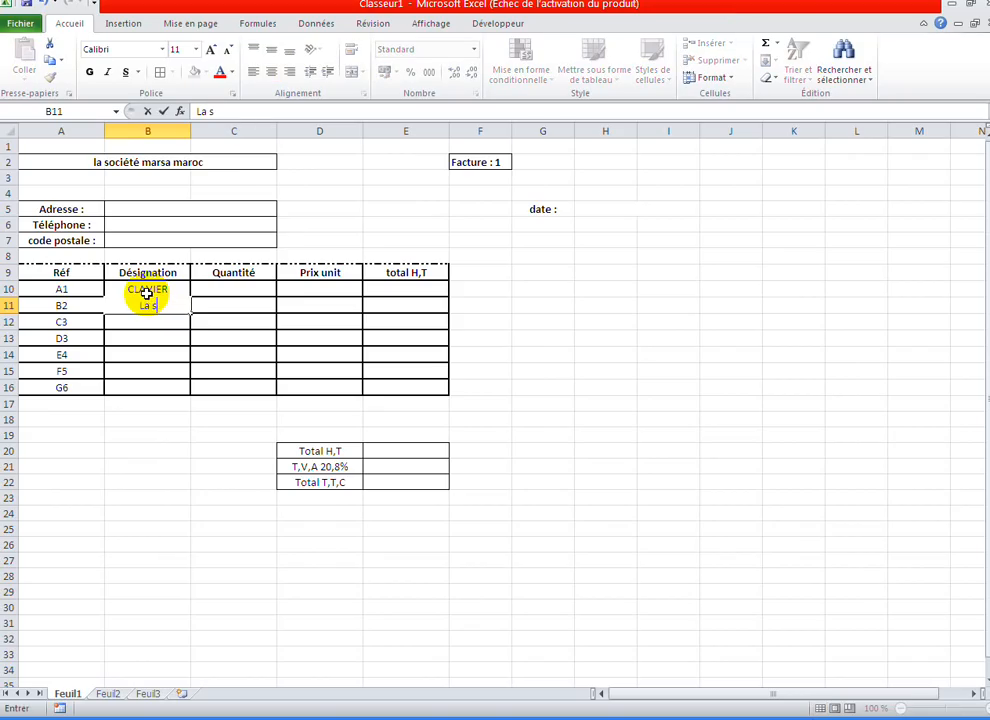
{"action": "type", "text": "ourie"}
{"action": "key", "text": "Return"}
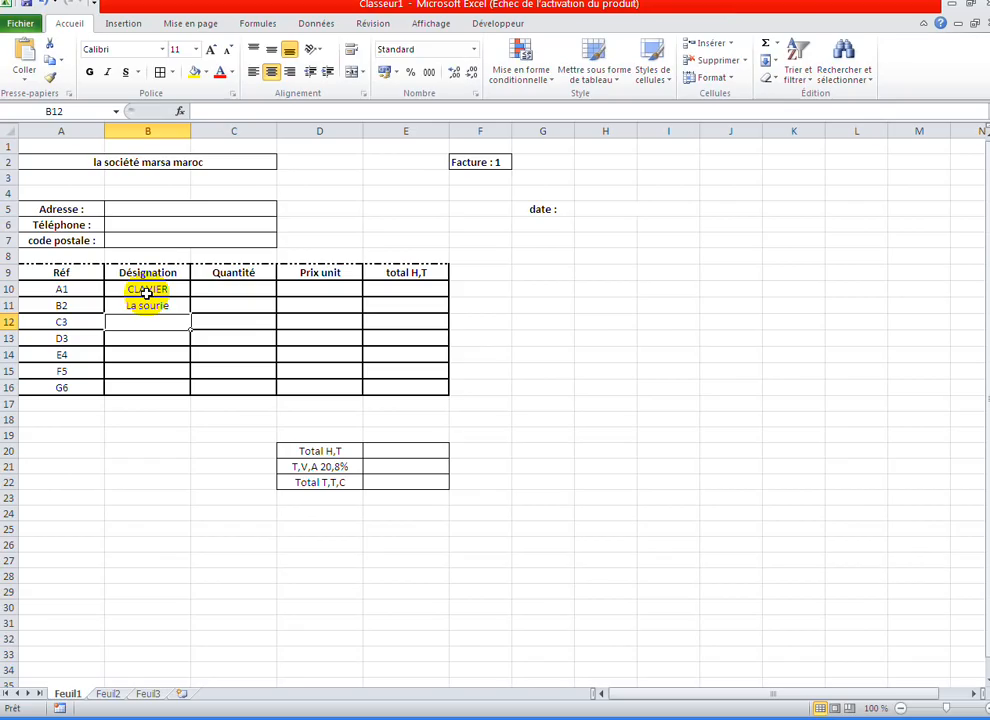
{"action": "type", "text": "Cha"}
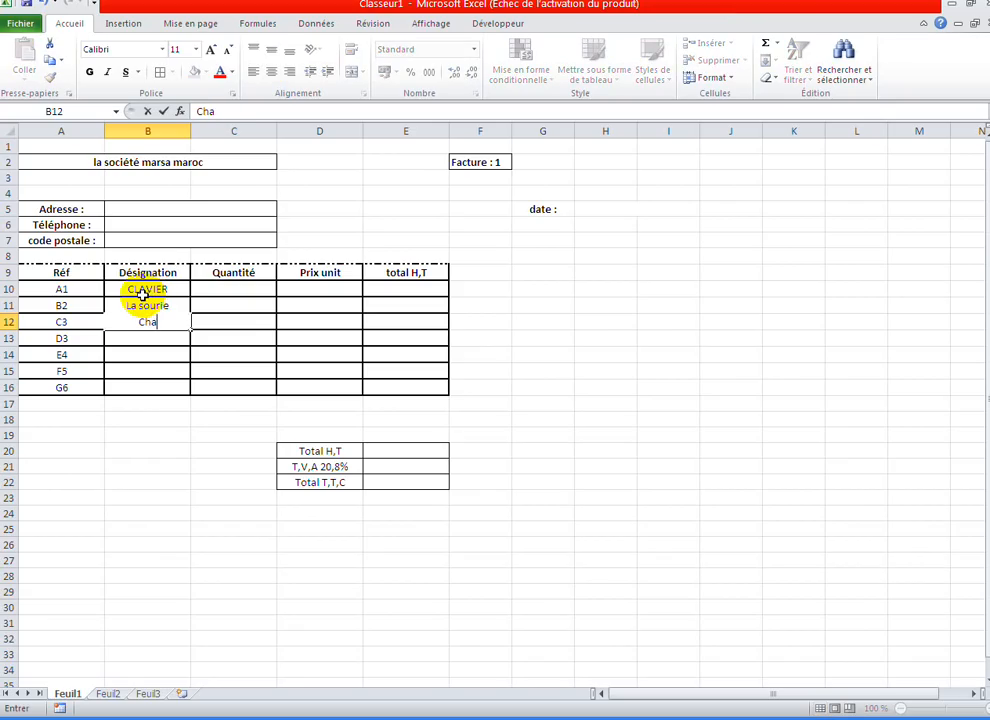
{"action": "type", "text": "ise"}
{"action": "key", "text": "Return"}
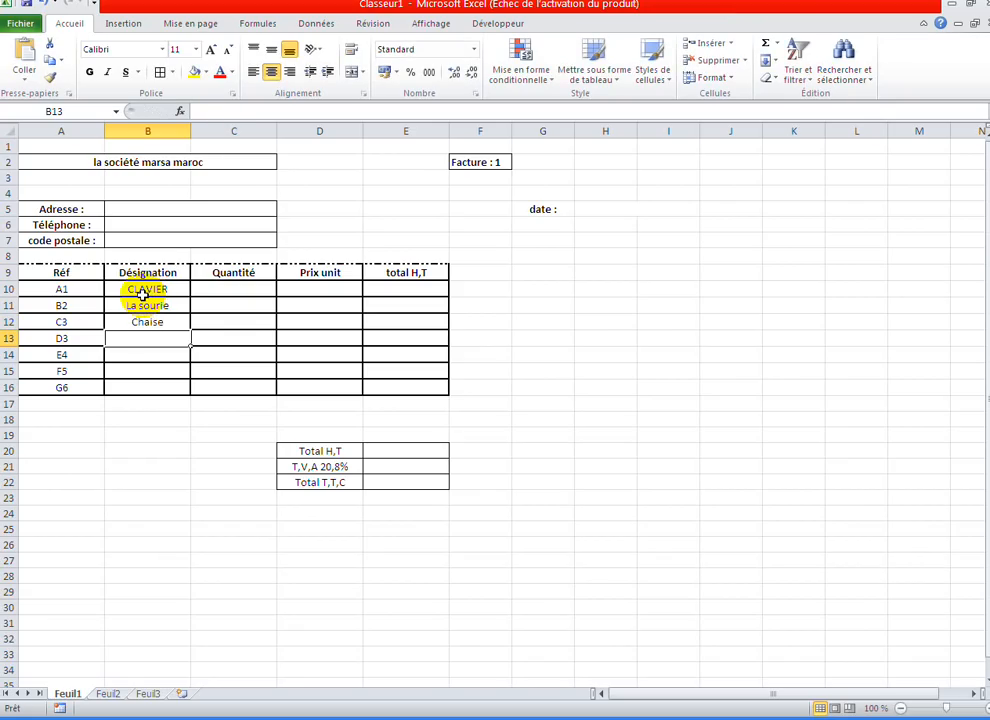
{"action": "left_click", "coordinate": [260, 290]}
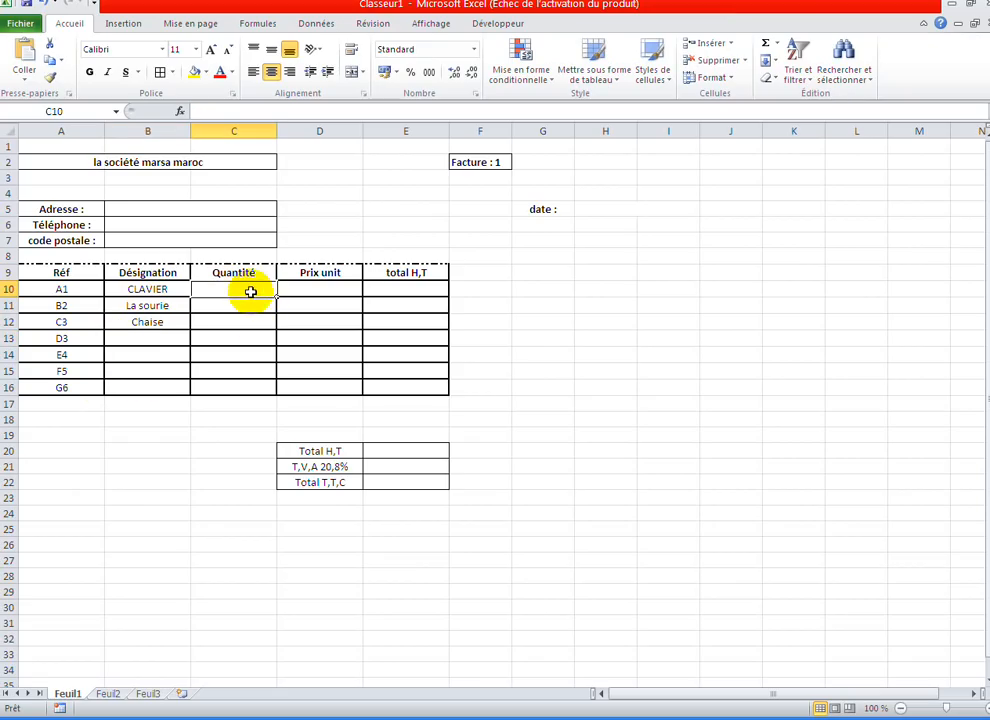
{"action": "left_click", "coordinate": [247, 306]}
{"action": "left_click", "coordinate": [254, 290]}
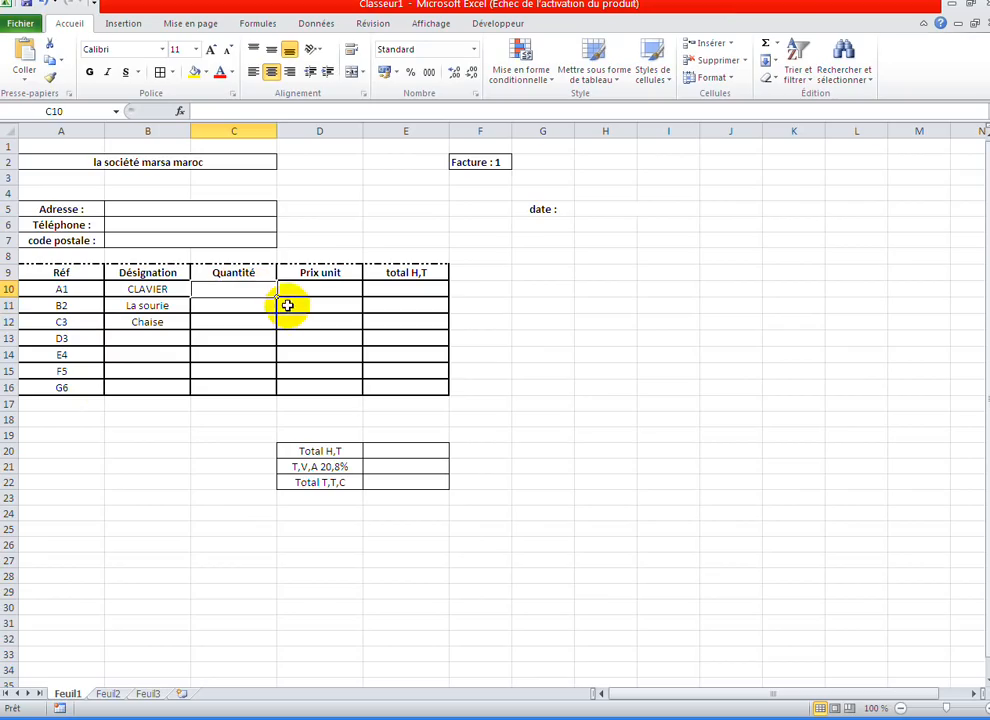
{"action": "left_click", "coordinate": [287, 305]}
{"action": "left_click", "coordinate": [268, 287]}
{"action": "left_click", "coordinate": [315, 290]}
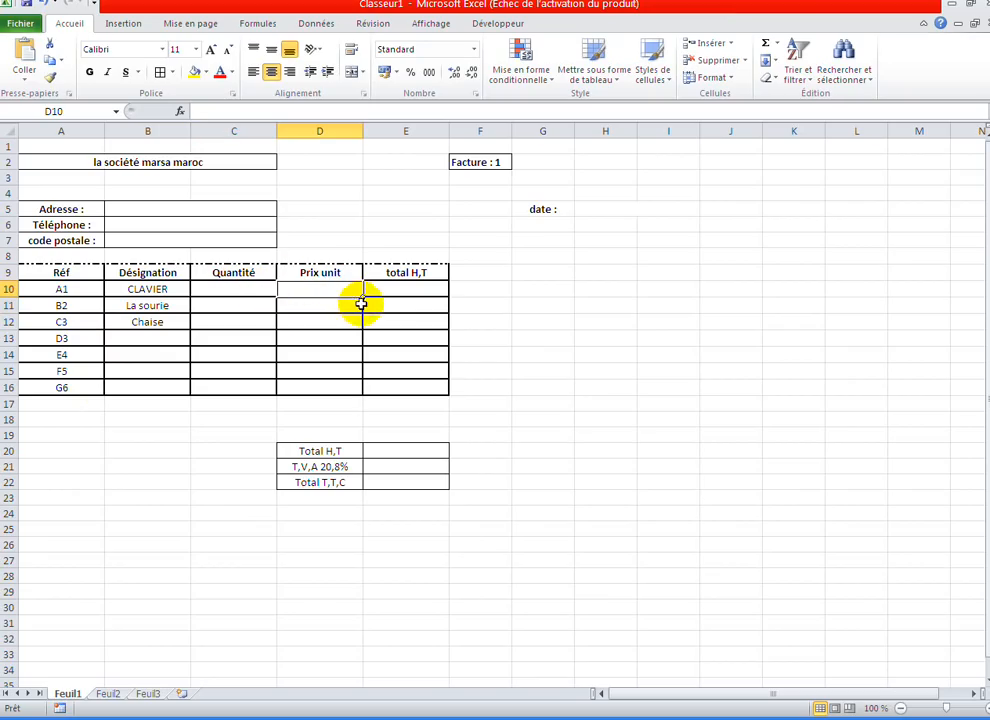
- Enter the formula =D10*C10 in E10 to multiply the unit price by the quantity
{"action": "left_click", "coordinate": [392, 290]}
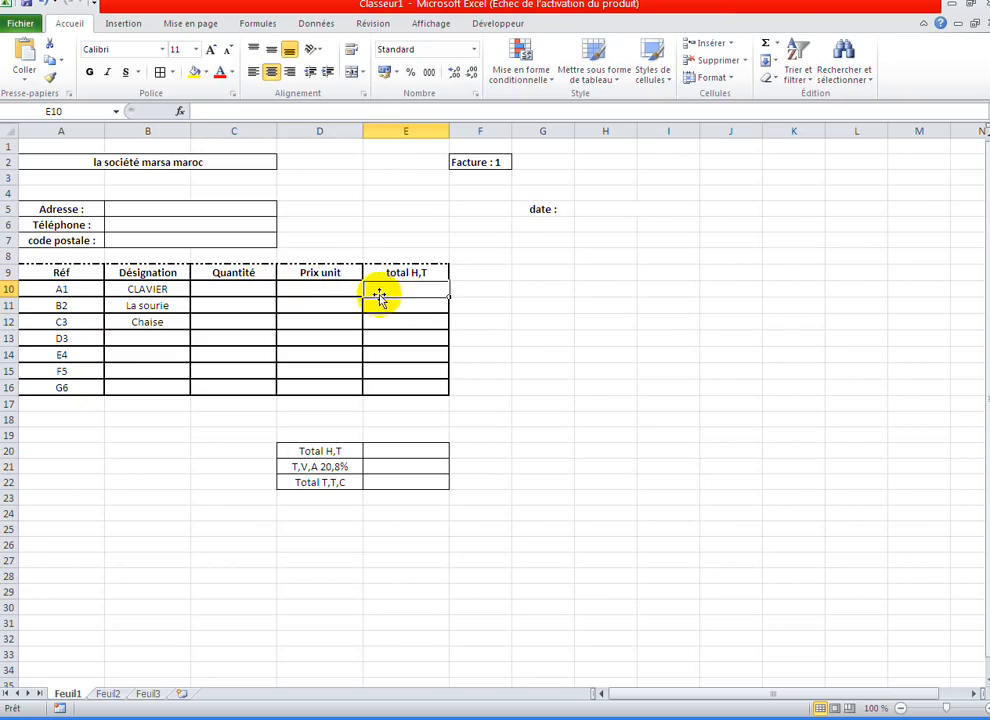
{"action": "type", "text": "="}
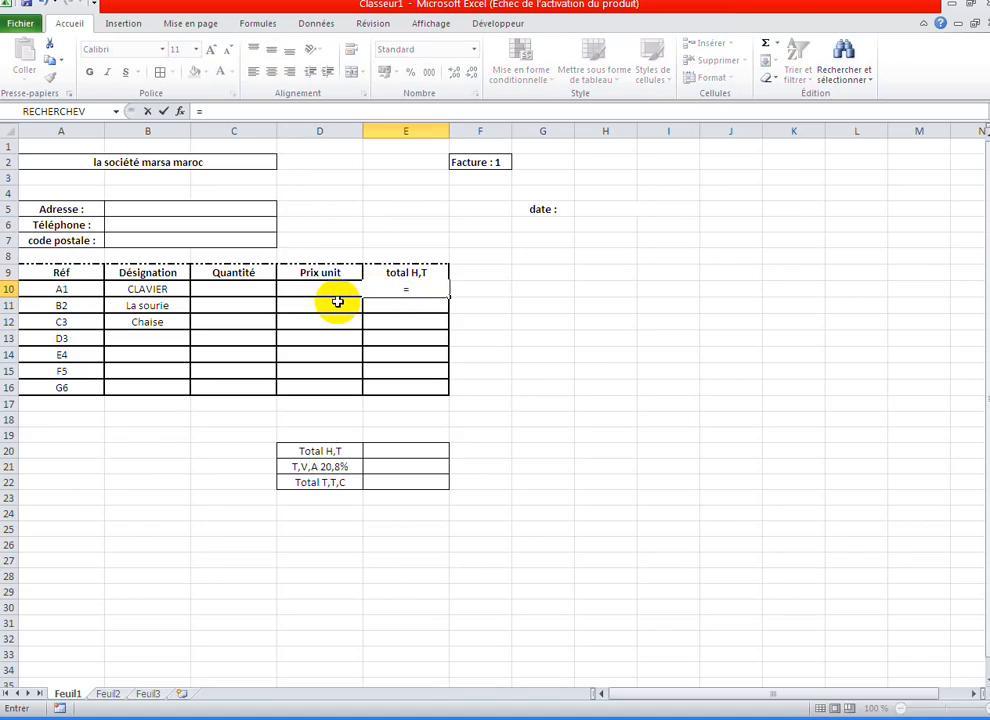
{"action": "left_click", "coordinate": [331, 289]}
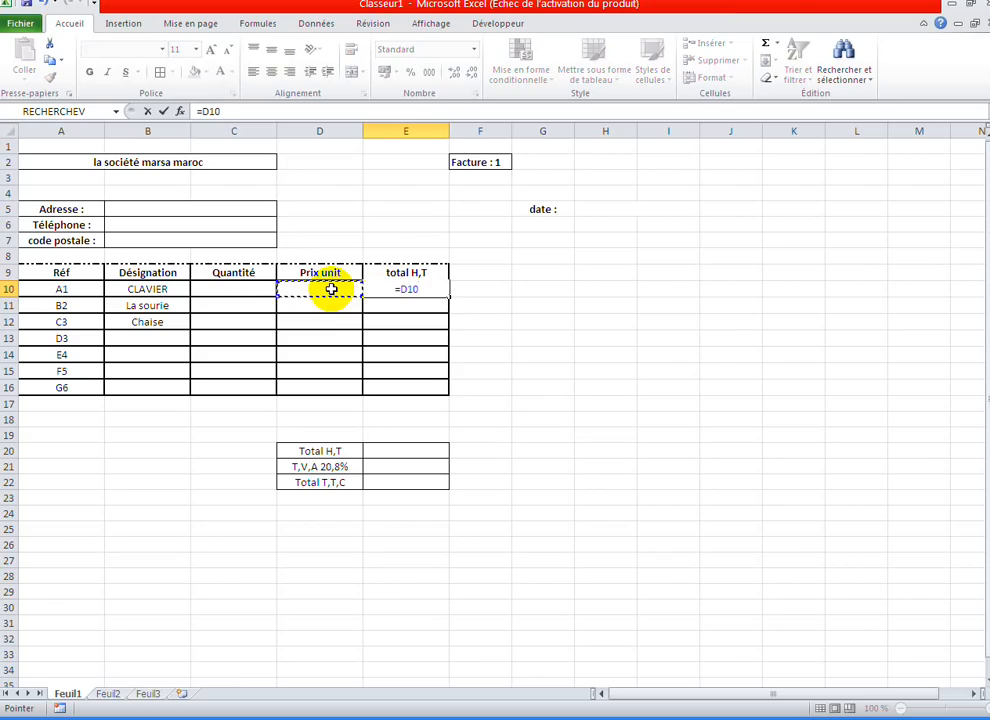
{"action": "type", "text": "*"}
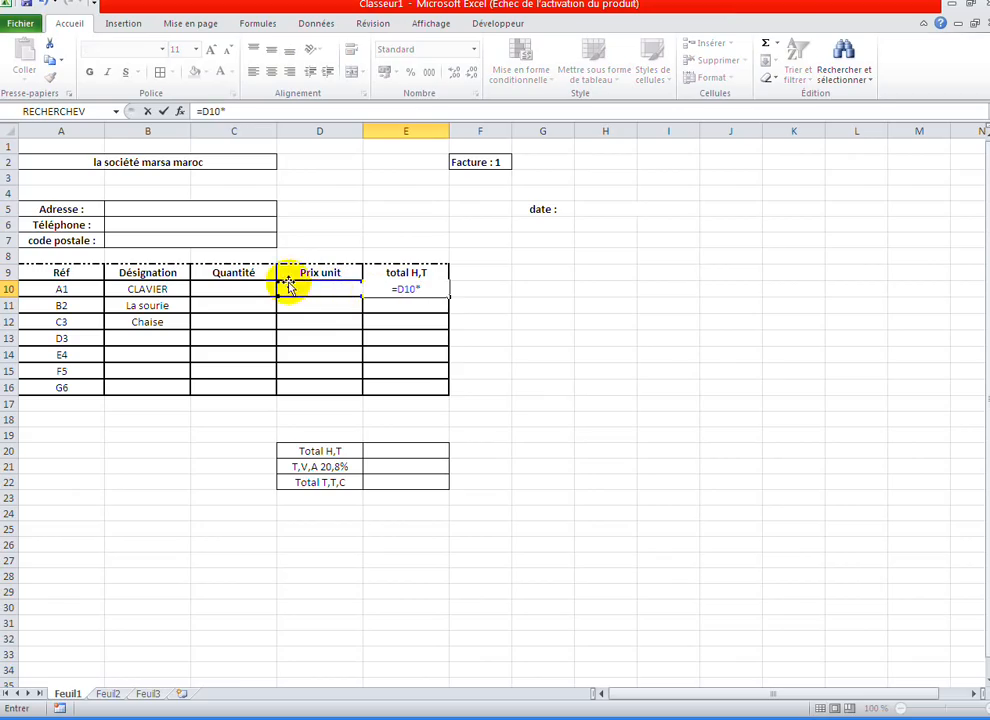
{"action": "left_click", "coordinate": [256, 287]}
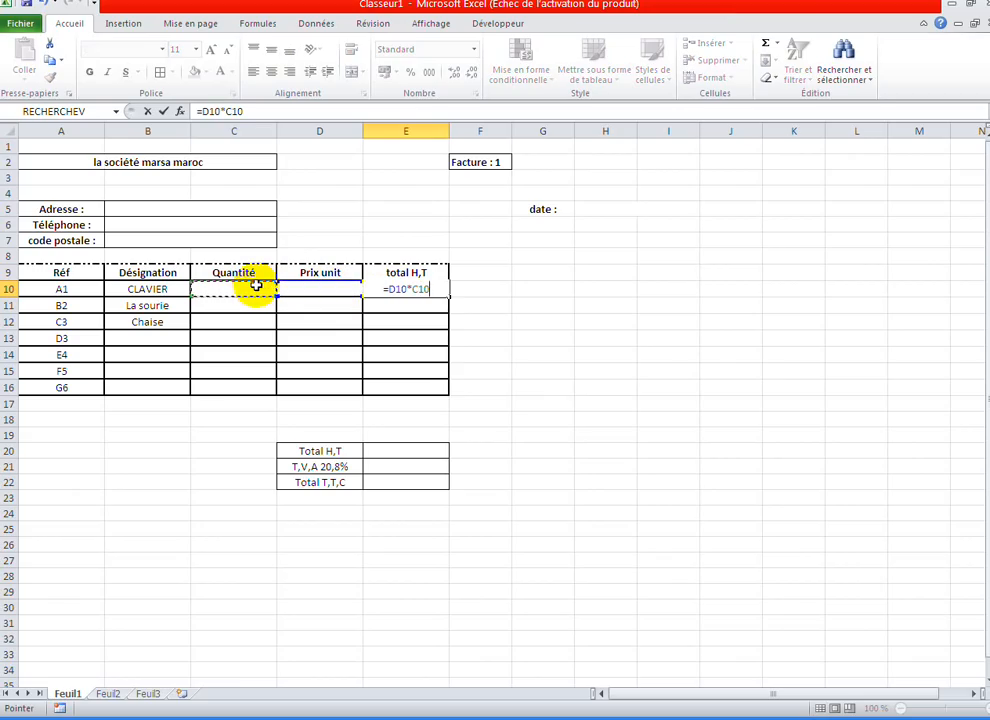
{"action": "key", "text": "Return"}
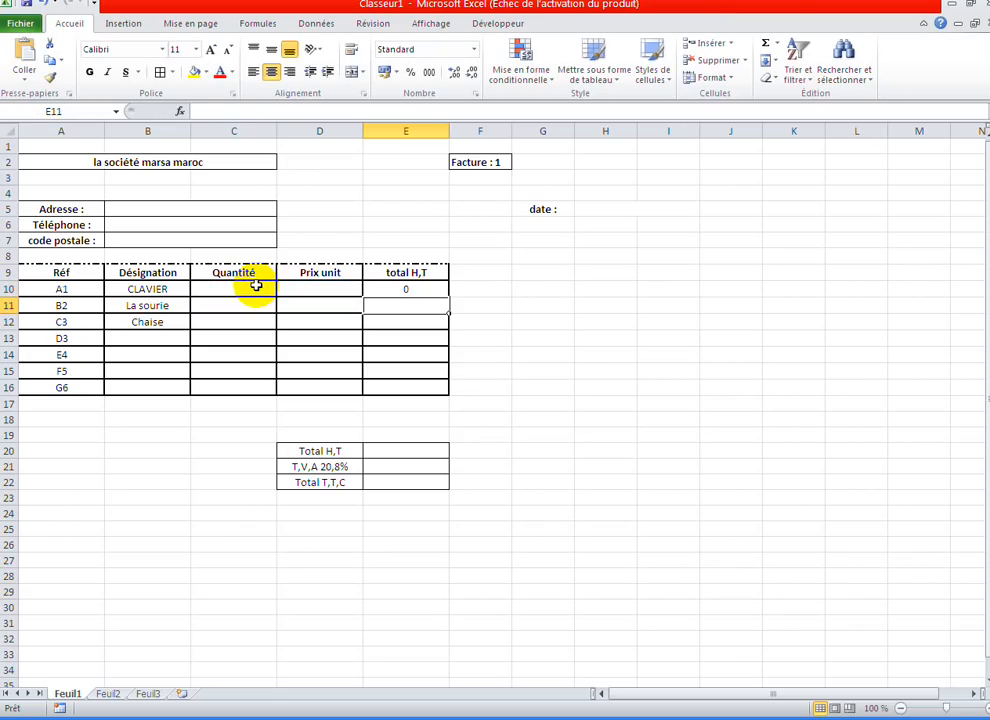
- Format cell E10 as currency (Monétaire) with the € symbol
{"action": "left_click", "coordinate": [415, 289]}
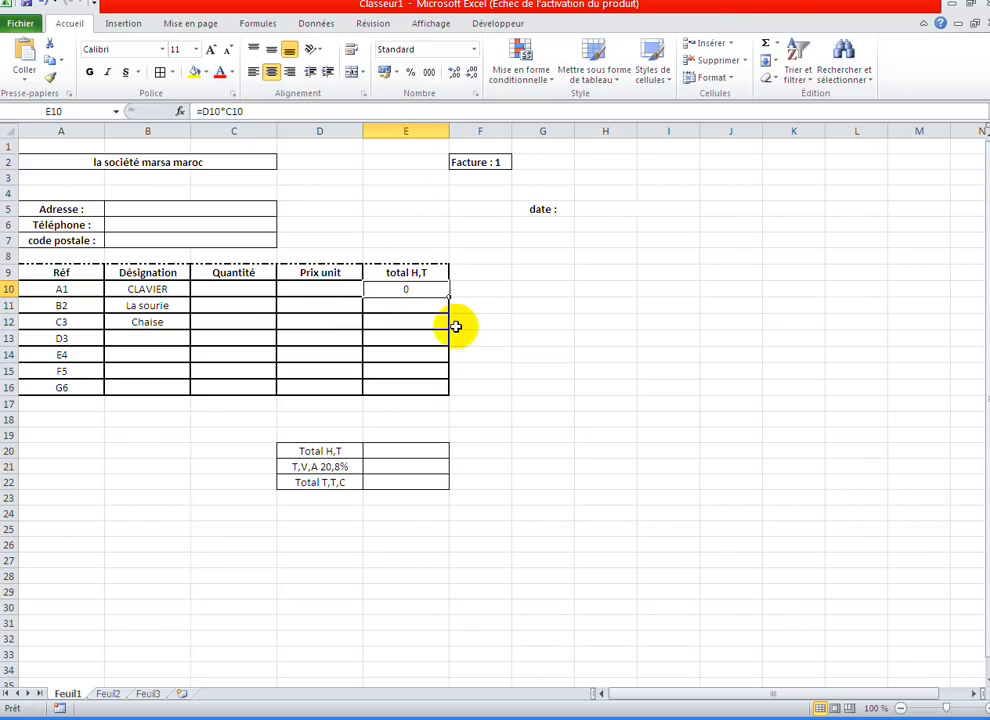
{"action": "left_click", "coordinate": [476, 93]}
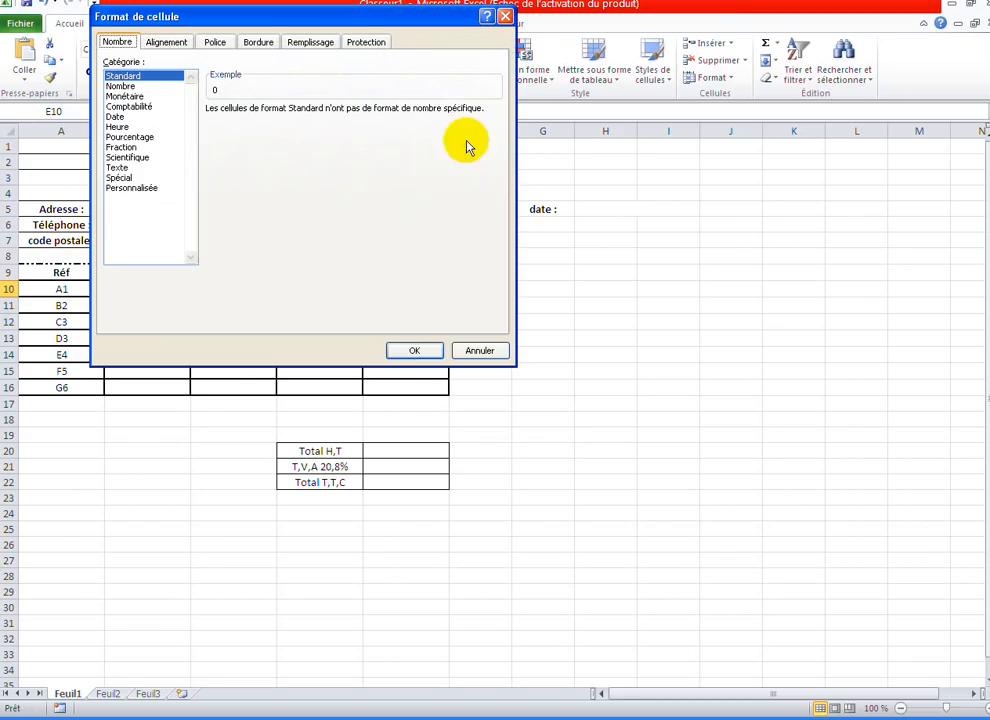
{"action": "left_click", "coordinate": [124, 96]}
{"action": "left_click", "coordinate": [300, 130]}
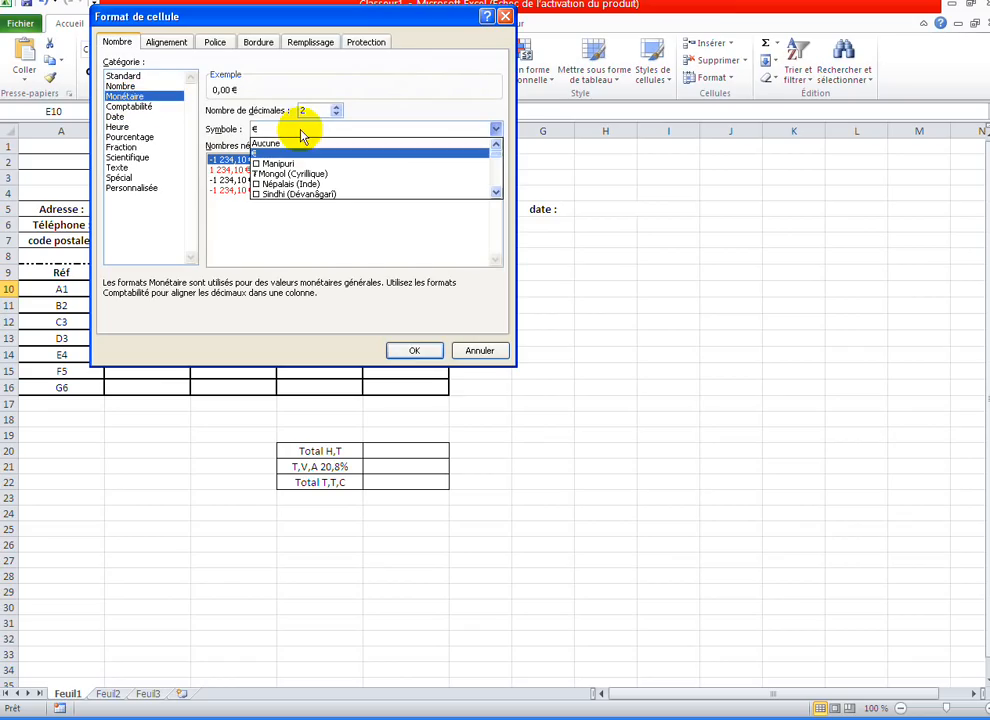
{"action": "left_click", "coordinate": [300, 152]}
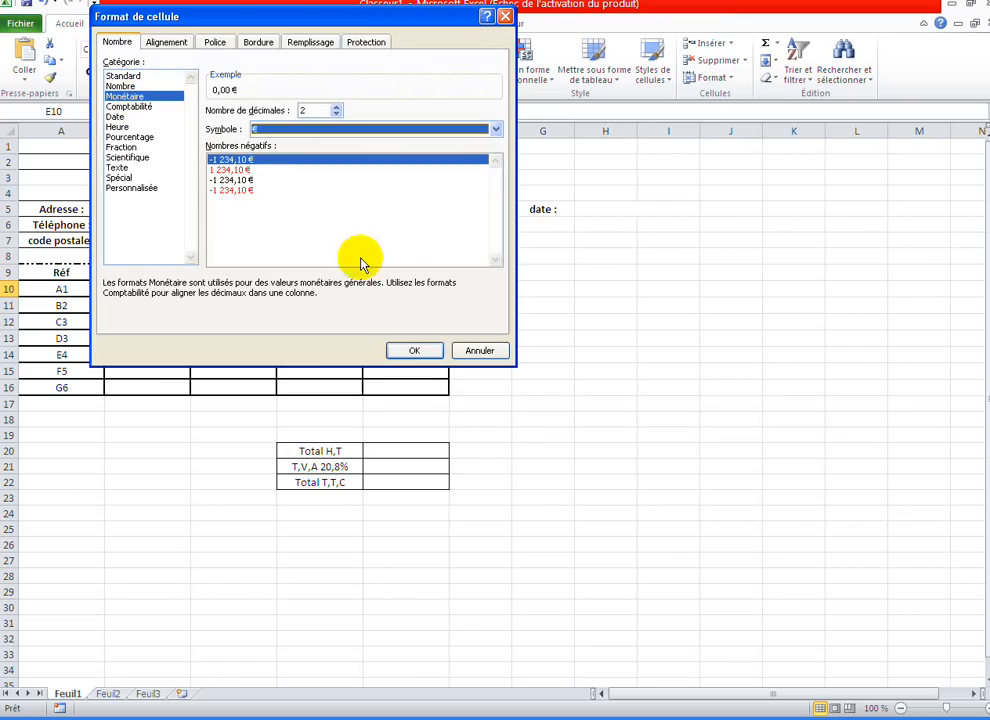
{"action": "left_click", "coordinate": [415, 352]}
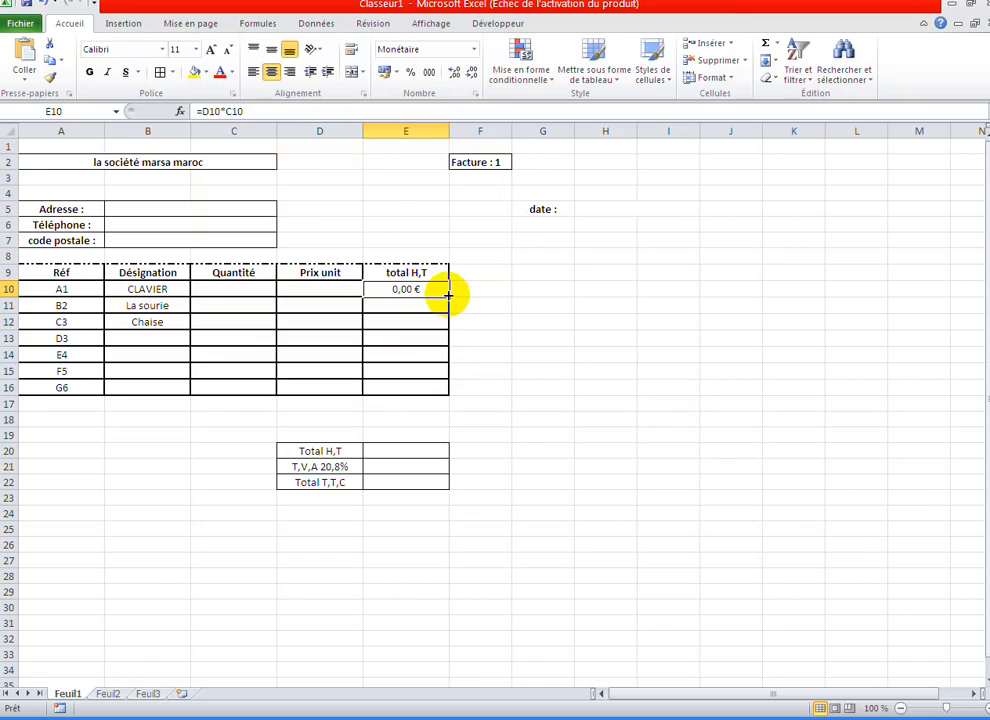
- Copy the total H,T formula from E10 down through E16
{"action": "mouse_move", "coordinate": [449, 295]}
{"action": "left_mouse_down"}
{"action": "mouse_move", "coordinate": [437, 393]}
{"action": "mouse_move", "coordinate": [443, 288]}
{"action": "left_mouse_up"}
{"action": "left_click_drag", "start_coordinate": [449, 295], "coordinate": [443, 391]}
{"action": "left_click", "coordinate": [330, 338]}
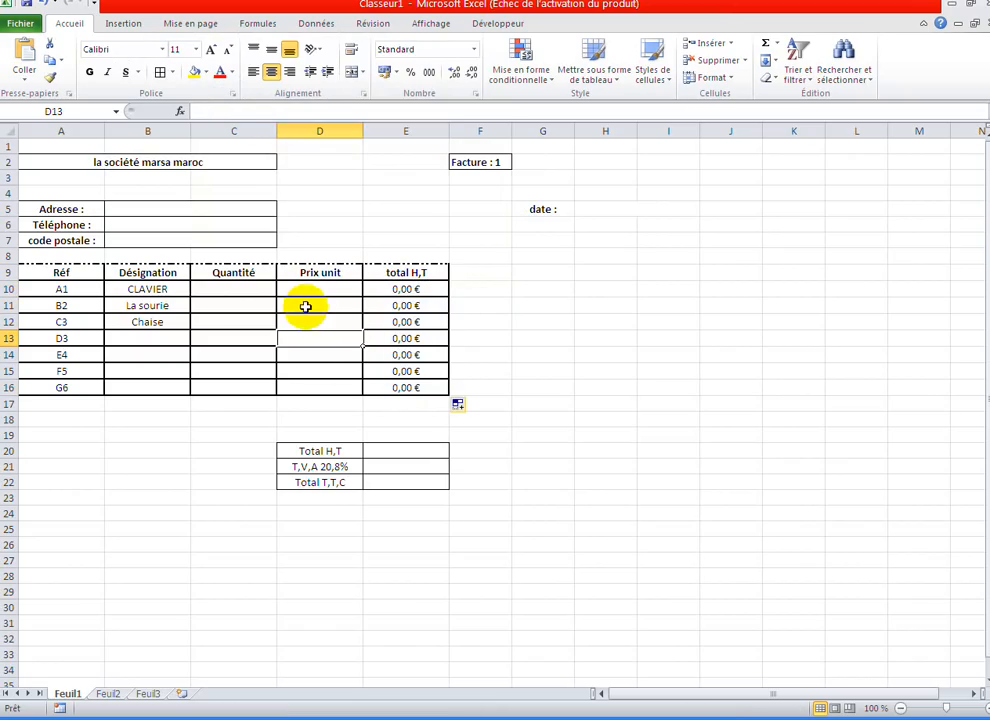
- Enter the formula =SOMME(E10:E16) in E20 to add up the item totals for Total H,T
{"action": "left_click", "coordinate": [313, 305]}
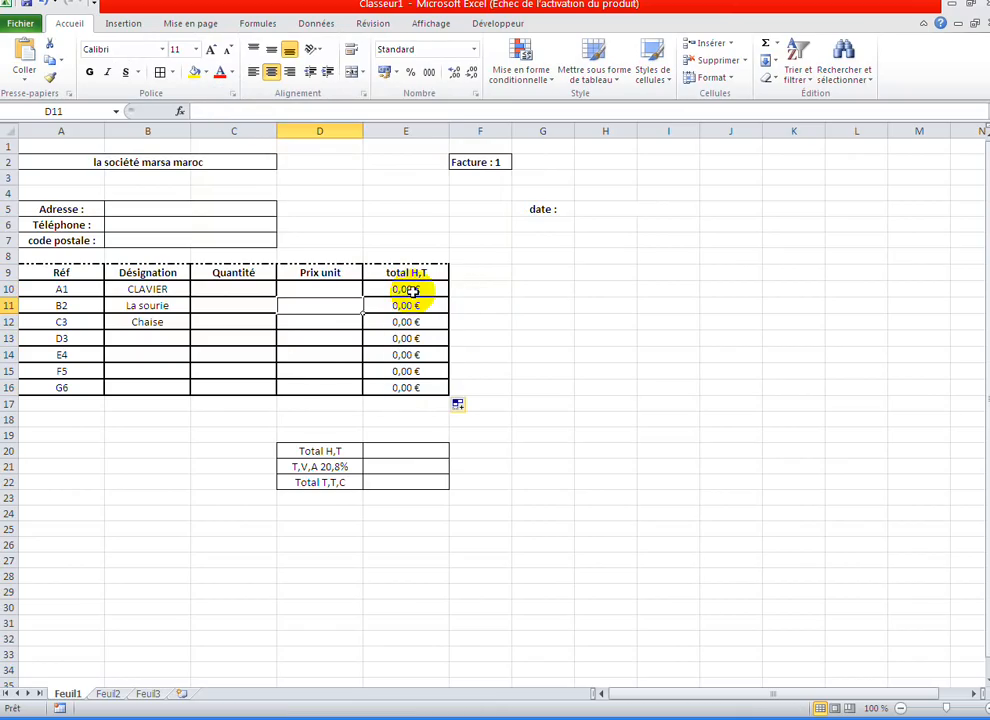
{"action": "left_click", "coordinate": [397, 455]}
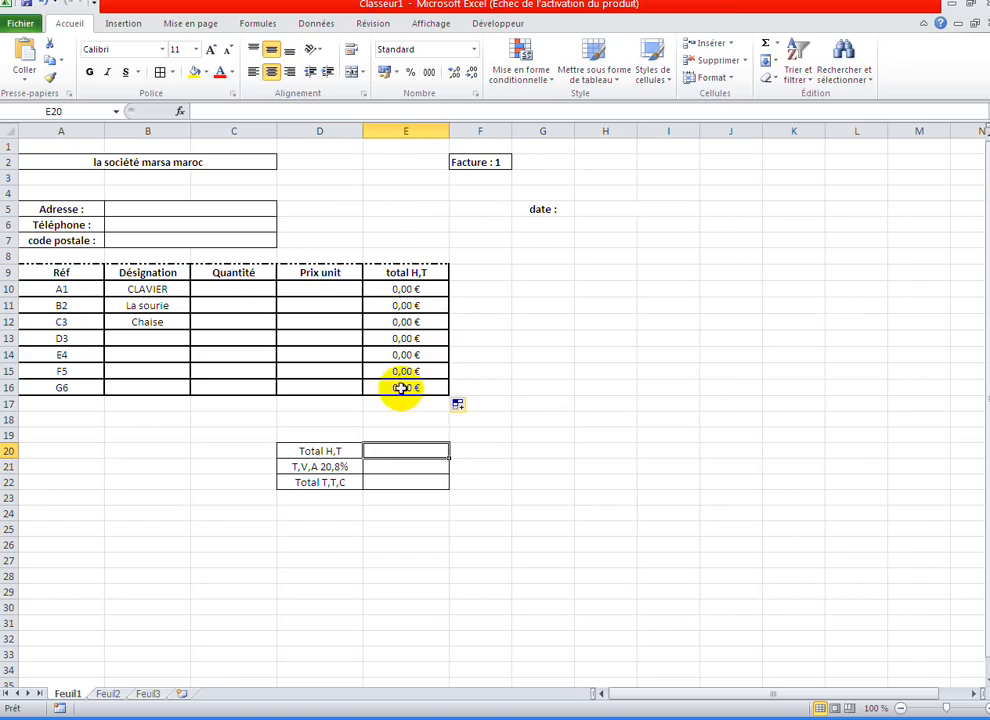
{"action": "left_click", "coordinate": [394, 438]}
{"action": "left_click", "coordinate": [396, 451]}
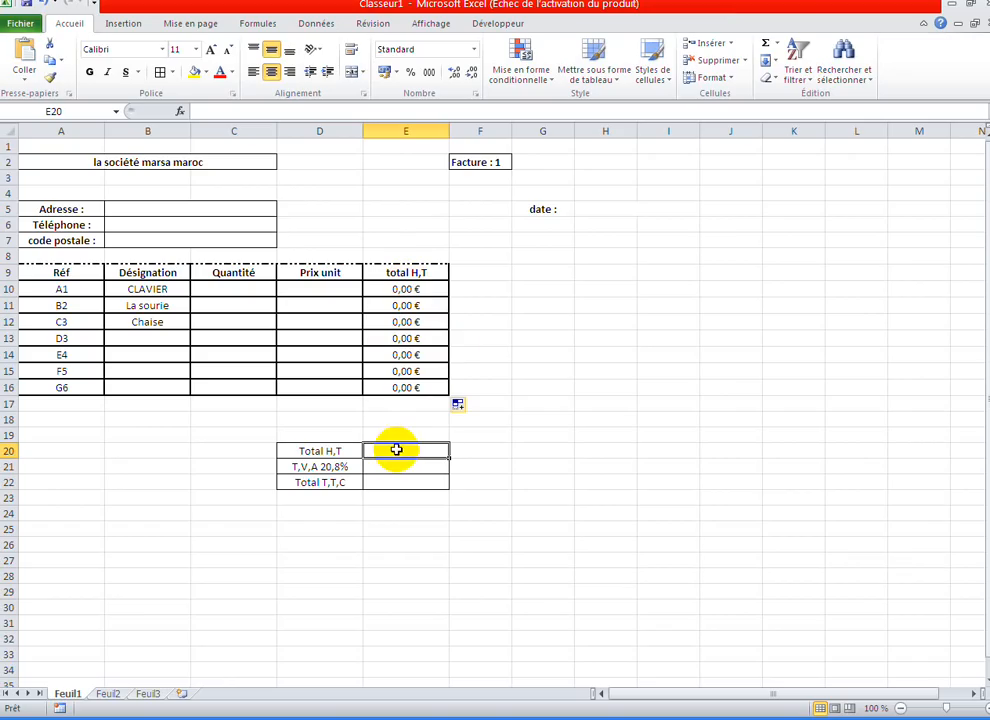
{"action": "type", "text": "="}
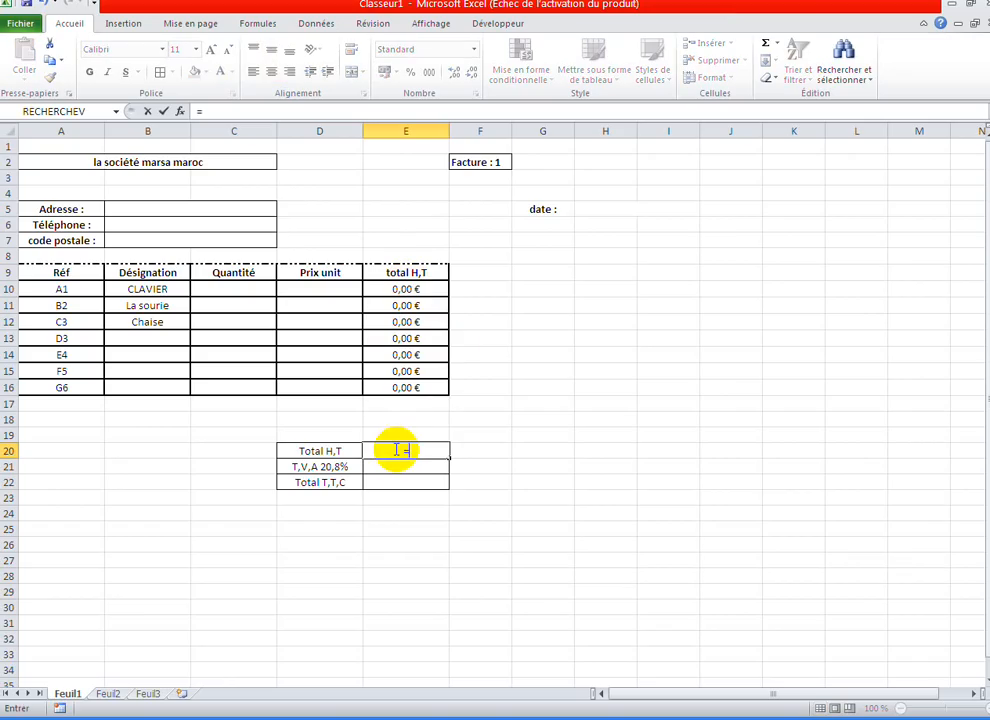
{"action": "type", "text": "so"}
{"action": "double_click", "coordinate": [435, 467]}
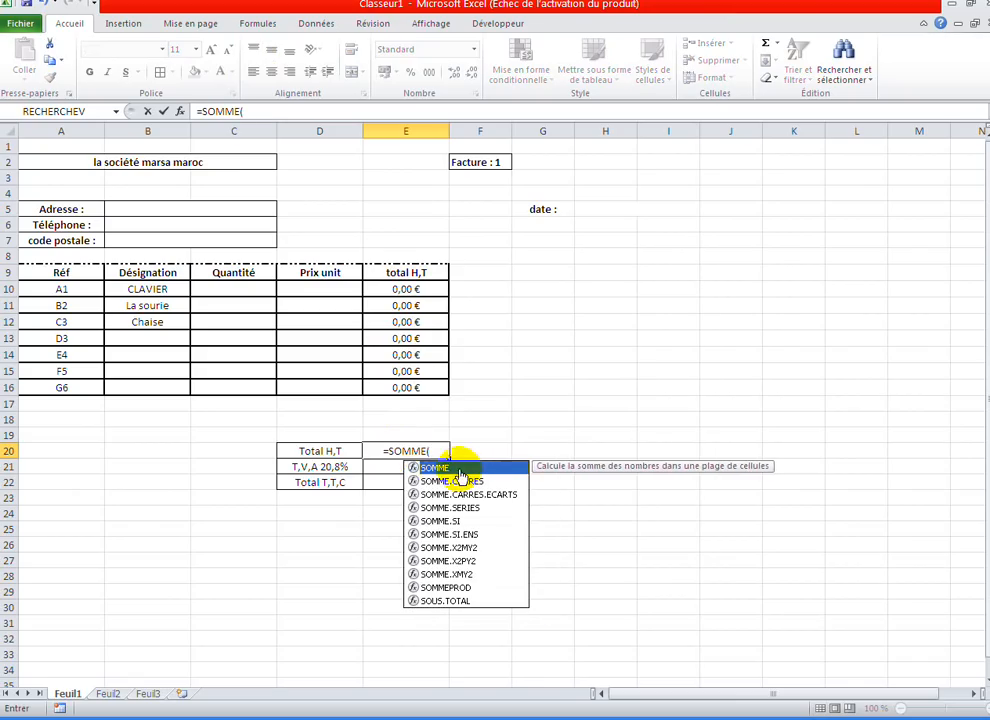
{"action": "left_click", "coordinate": [408, 290]}
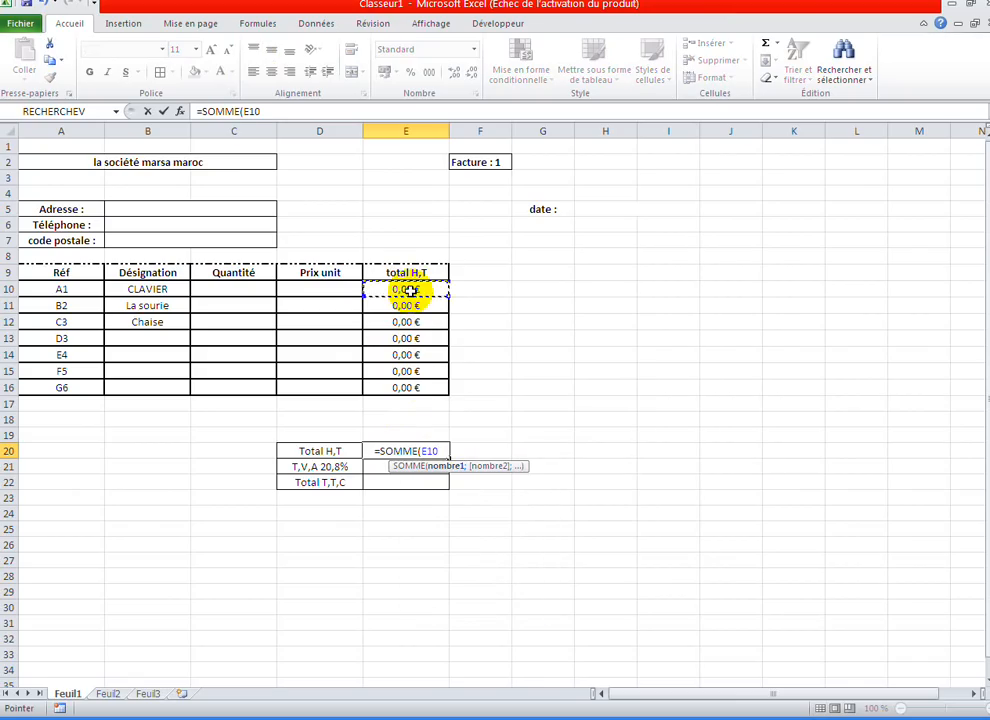
{"action": "left_click_drag", "start_coordinate": [409, 290], "coordinate": [413, 391]}
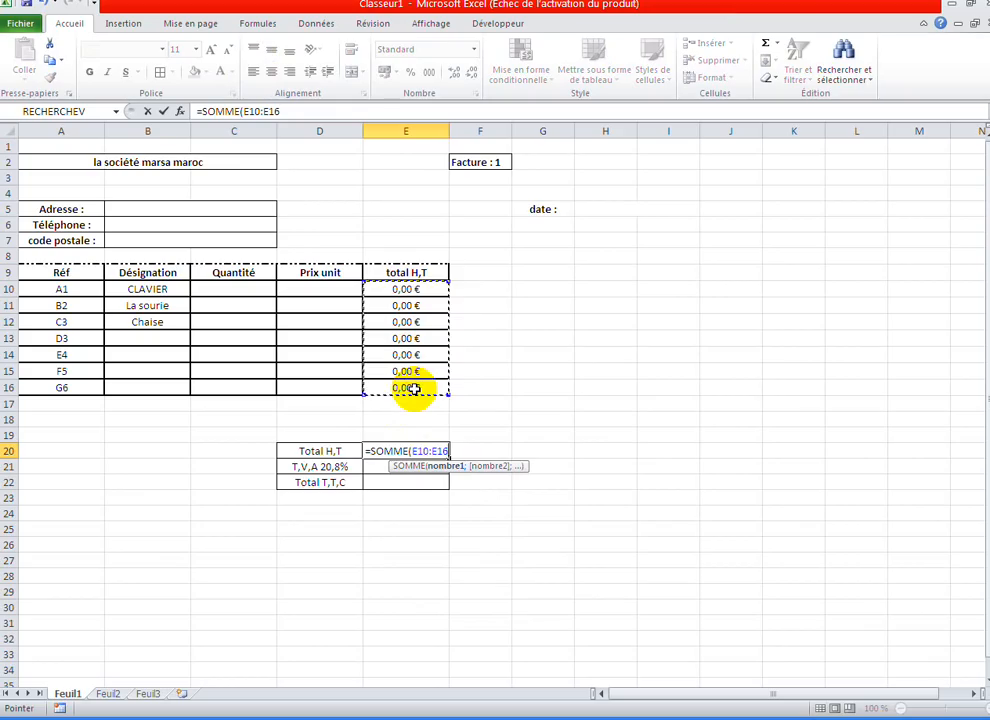
{"action": "type", "text": ")"}
{"action": "key", "text": "Return"}
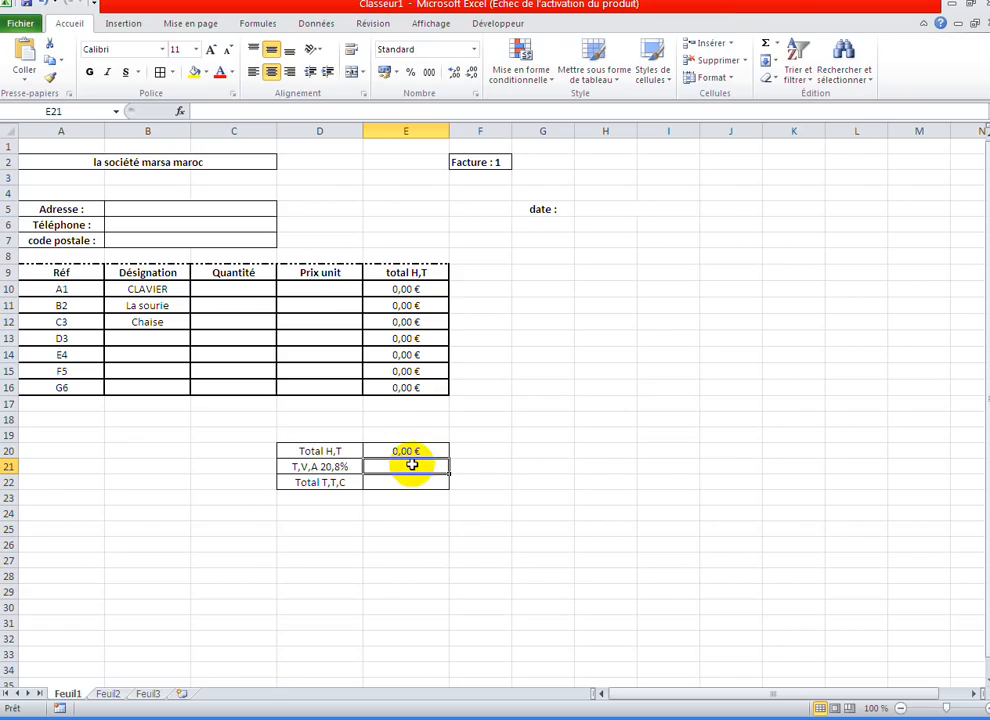
- Enter the formula =E20*20,8% in E21 to calculate the T,V,A amount
{"action": "type", "text": "="}
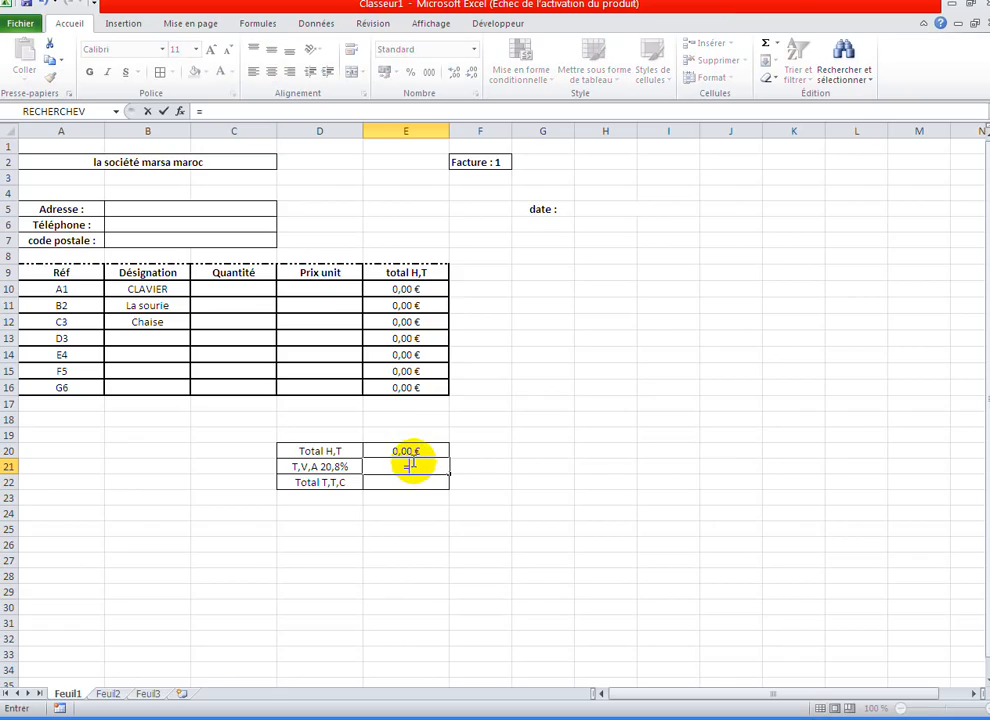
{"action": "left_click", "coordinate": [401, 451]}
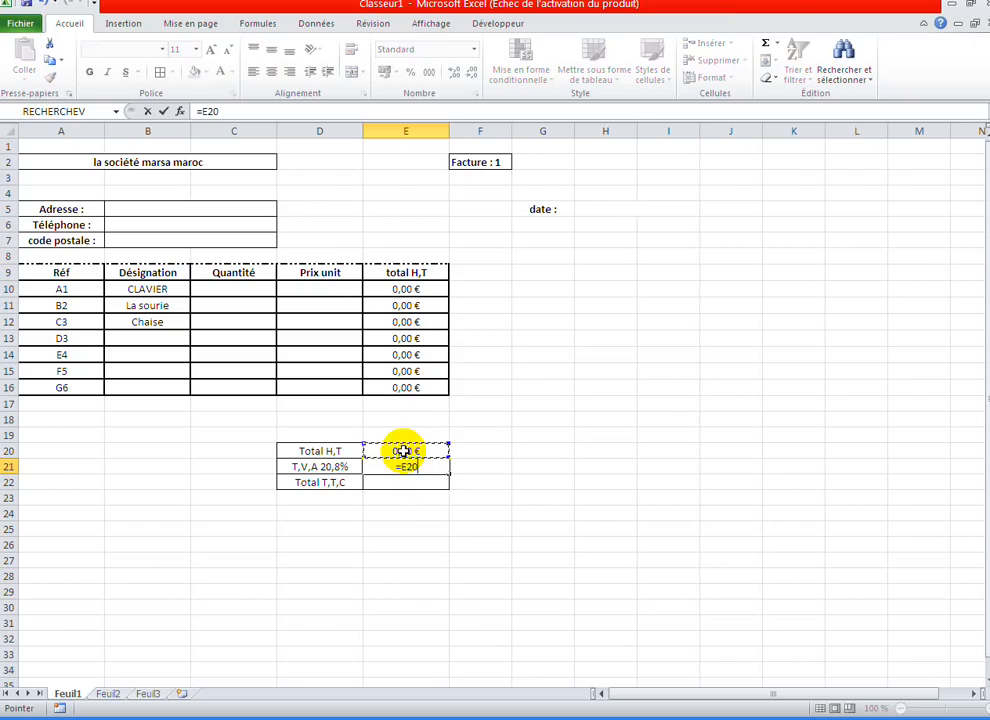
{"action": "type", "text": "*"}
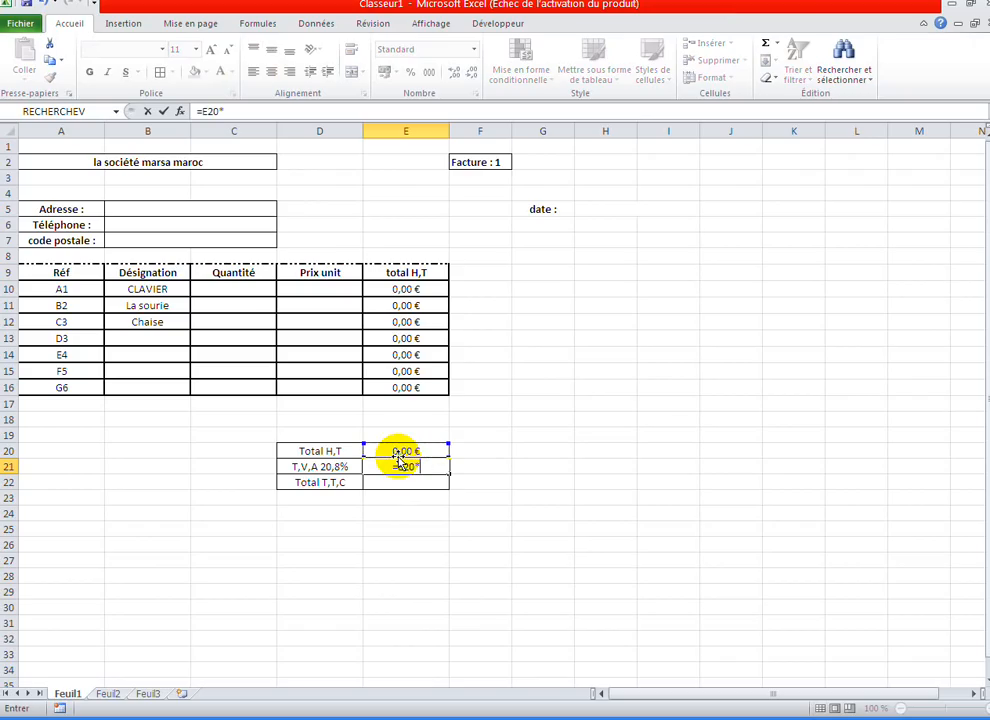
{"action": "type", "text": "20,8"}
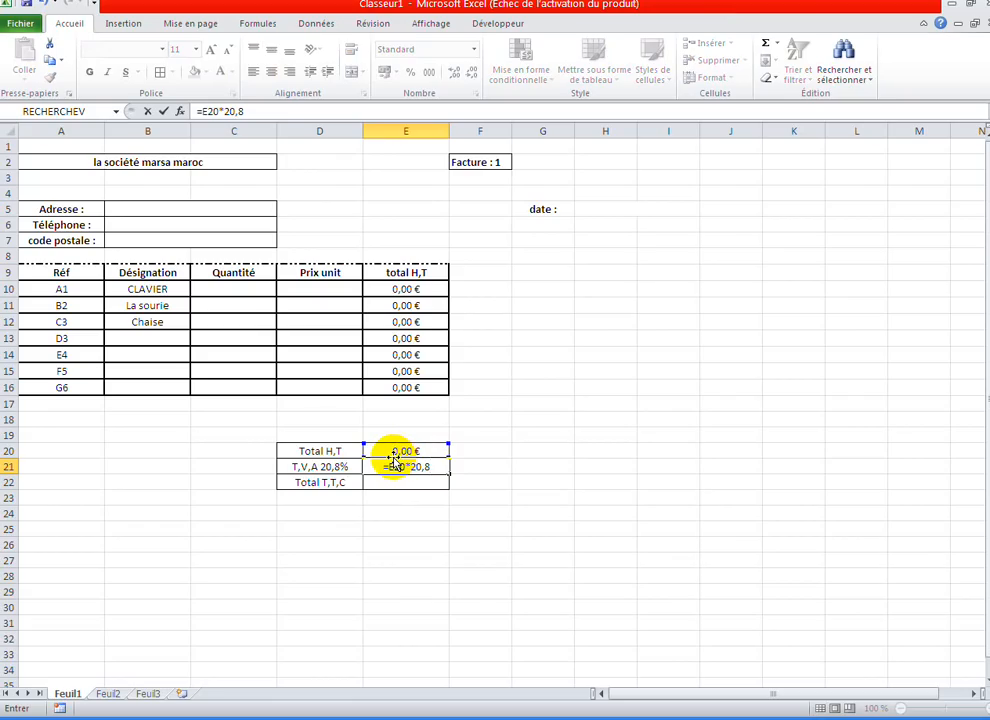
{"action": "type", "text": "µ"}
{"action": "key", "text": "BackSpace"}
{"action": "type", "text": "%"}
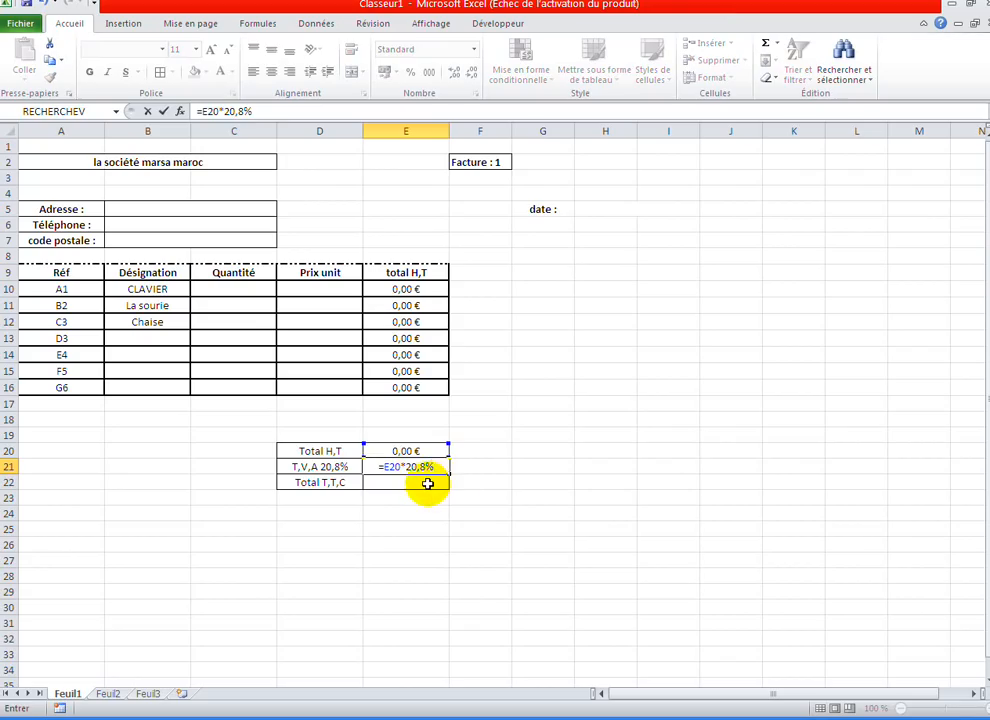
{"action": "left_click", "coordinate": [426, 484]}
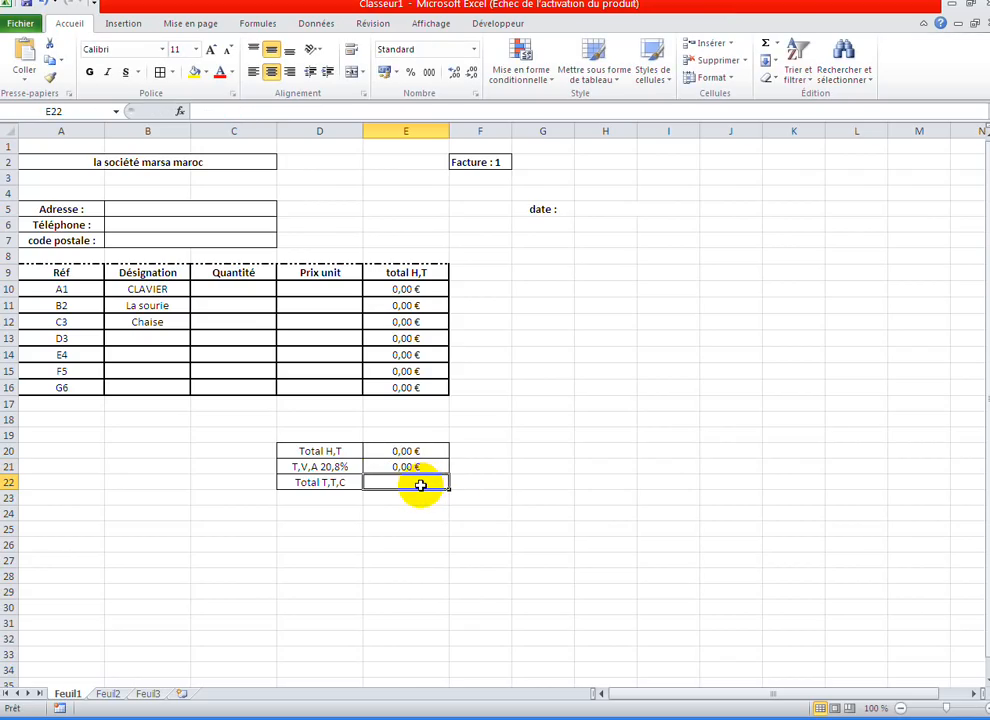
- Enter the formula =E20+E21 in E22 to calculate Total T,T,C
{"action": "type", "text": "+"}
{"action": "key", "text": "BackSpace"}
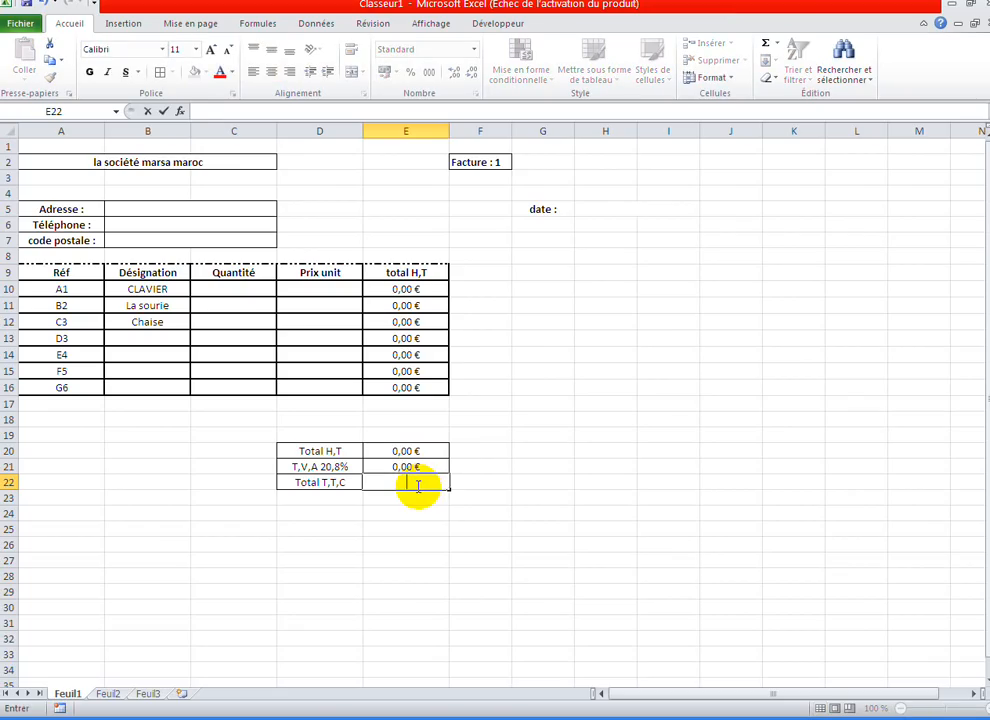
{"action": "type", "text": "="}
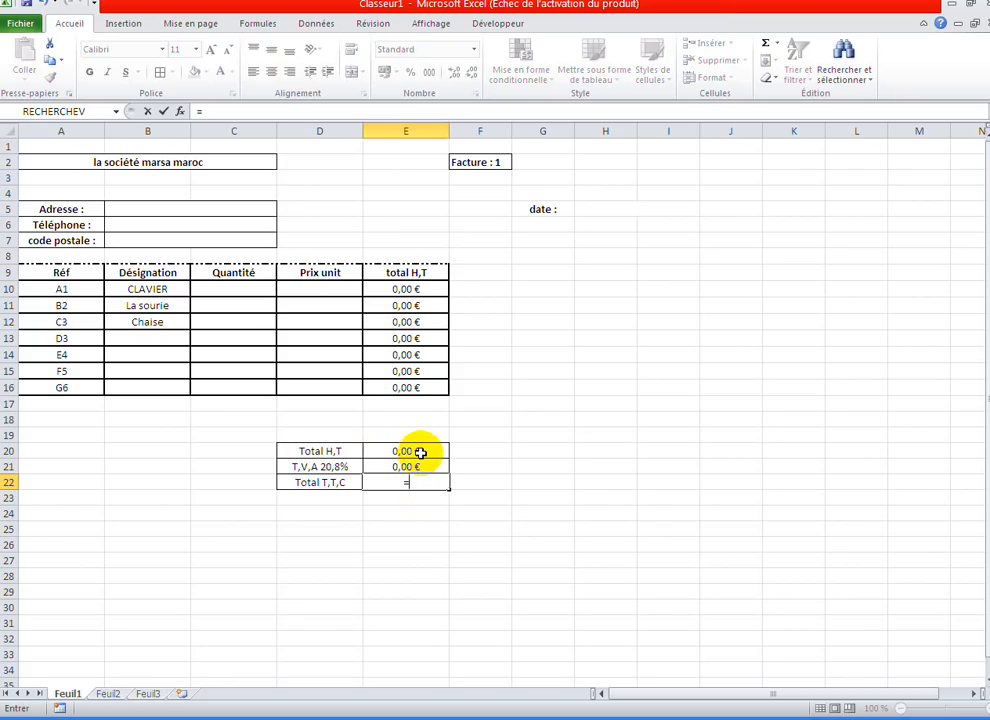
{"action": "left_click", "coordinate": [417, 452]}
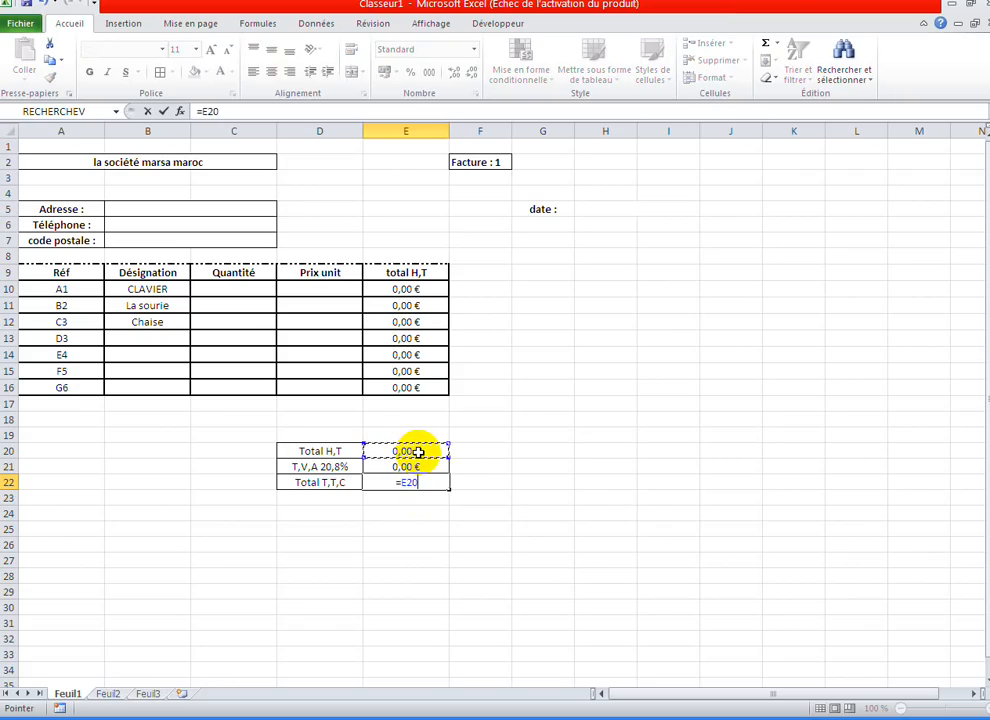
{"action": "type", "text": "+"}
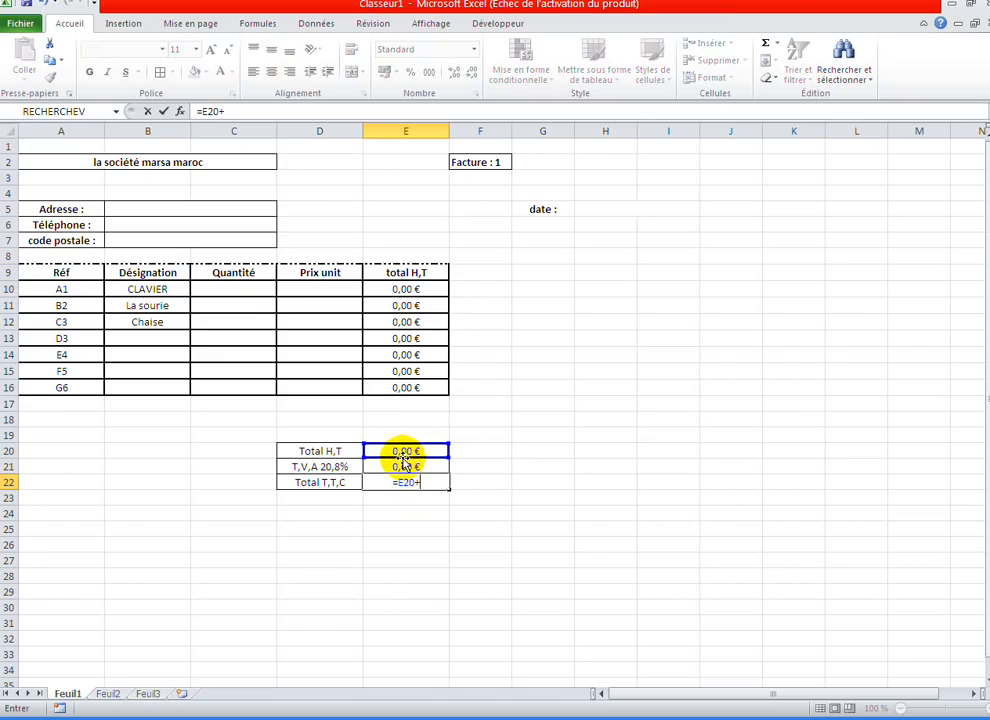
{"action": "left_click", "coordinate": [414, 467]}
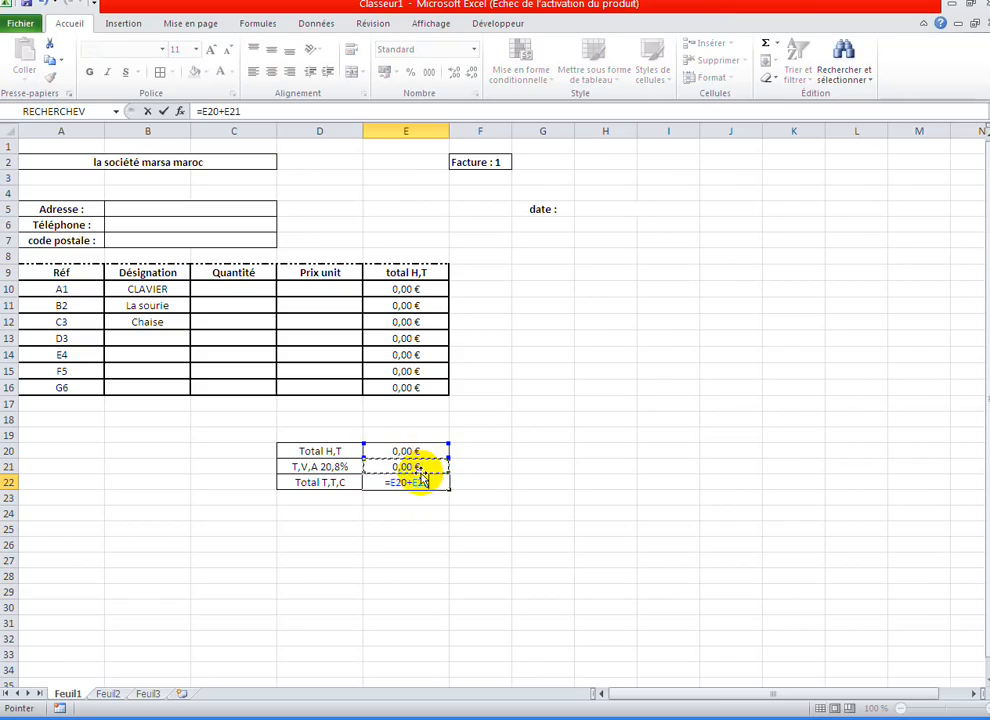
{"action": "key", "text": "Return"}
{"action": "scroll", "coordinate": [365, 294], "scroll_direction": "down", "scroll_amount": 1}
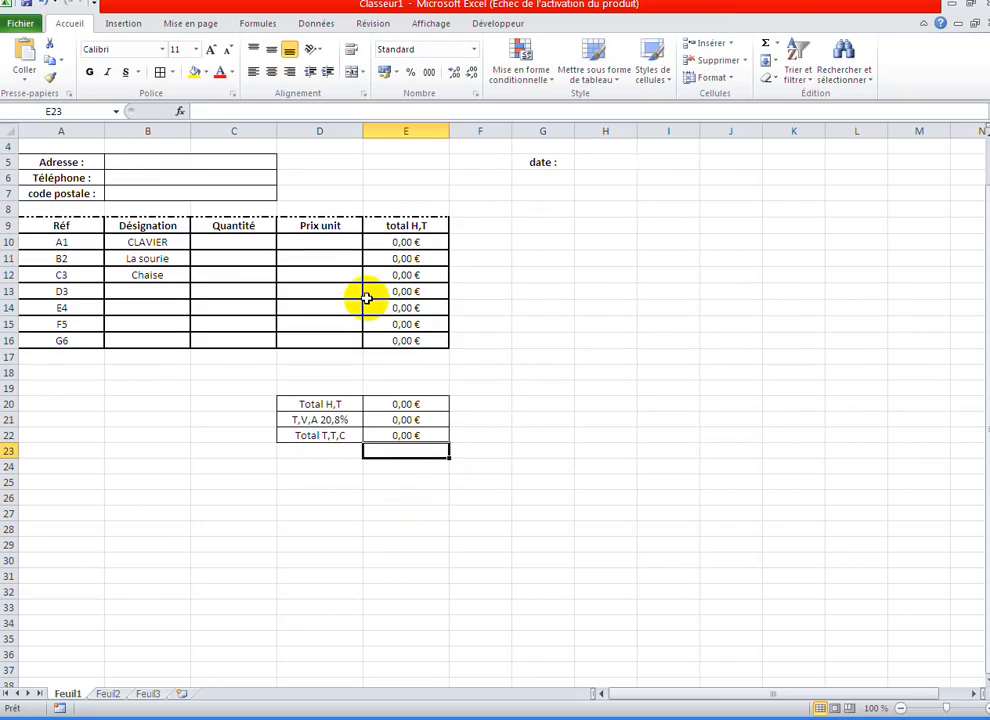
{"action": "left_click", "coordinate": [504, 291]}
{"action": "scroll", "coordinate": [398, 250], "scroll_direction": "up", "scroll_amount": 1}
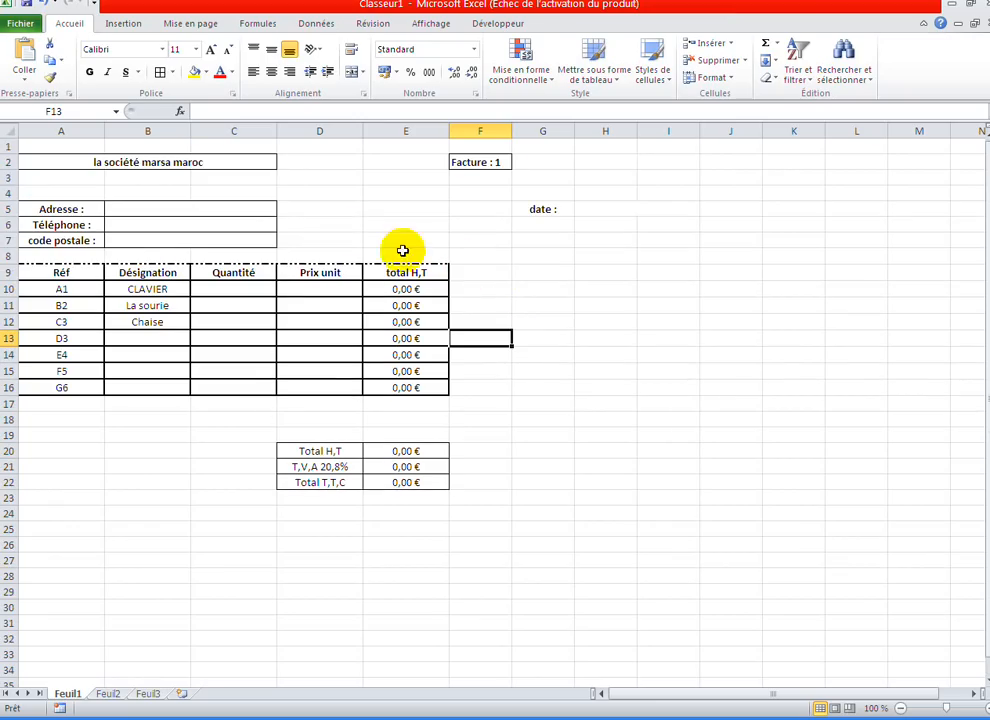
{"action": "scroll", "coordinate": [320, 245], "scroll_direction": "down", "scroll_amount": 1}
{"action": "scroll", "coordinate": [290, 280], "scroll_direction": "up", "scroll_amount": 1}
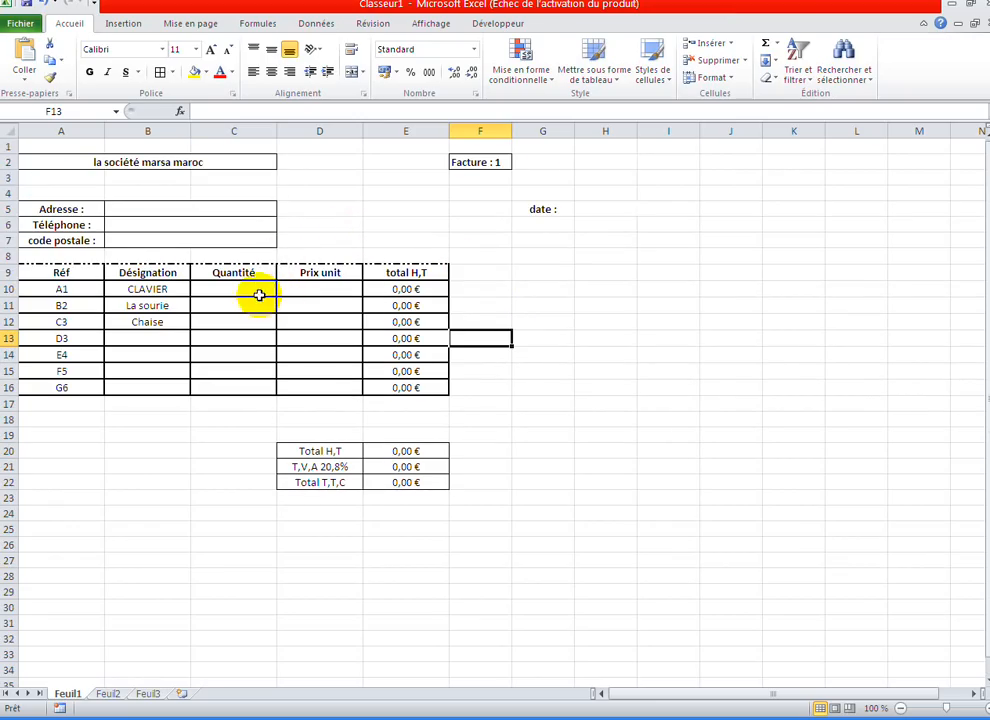
- Enter a quantity of 20 in C10 and a unit price of 20 in D10 for CLAVIER
{"action": "left_click", "coordinate": [259, 293]}
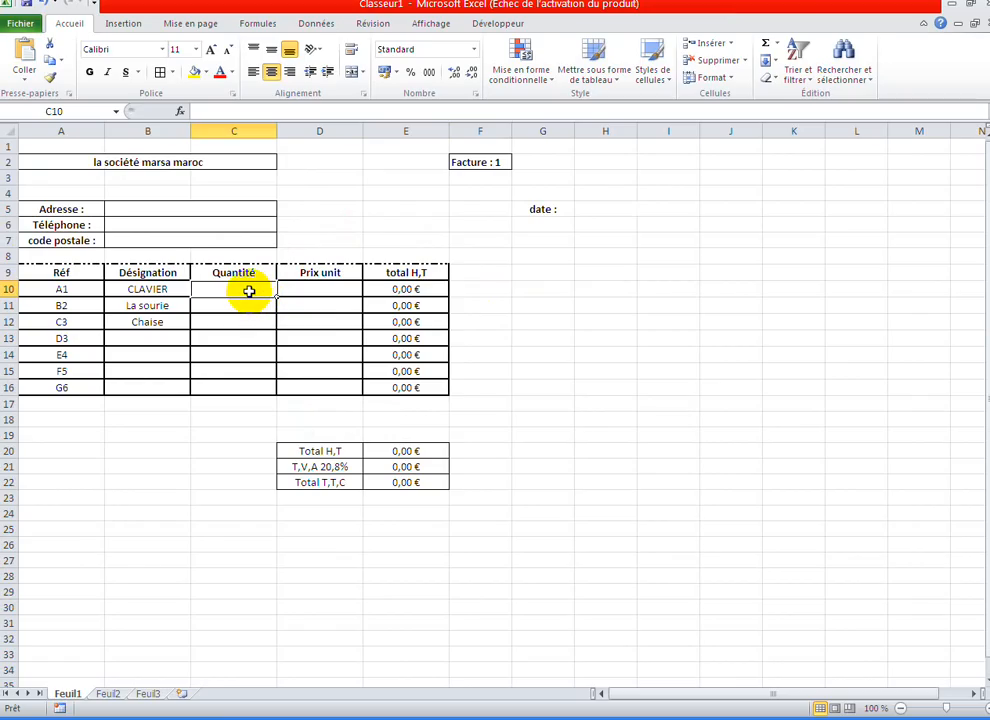
{"action": "type", "text": "20"}
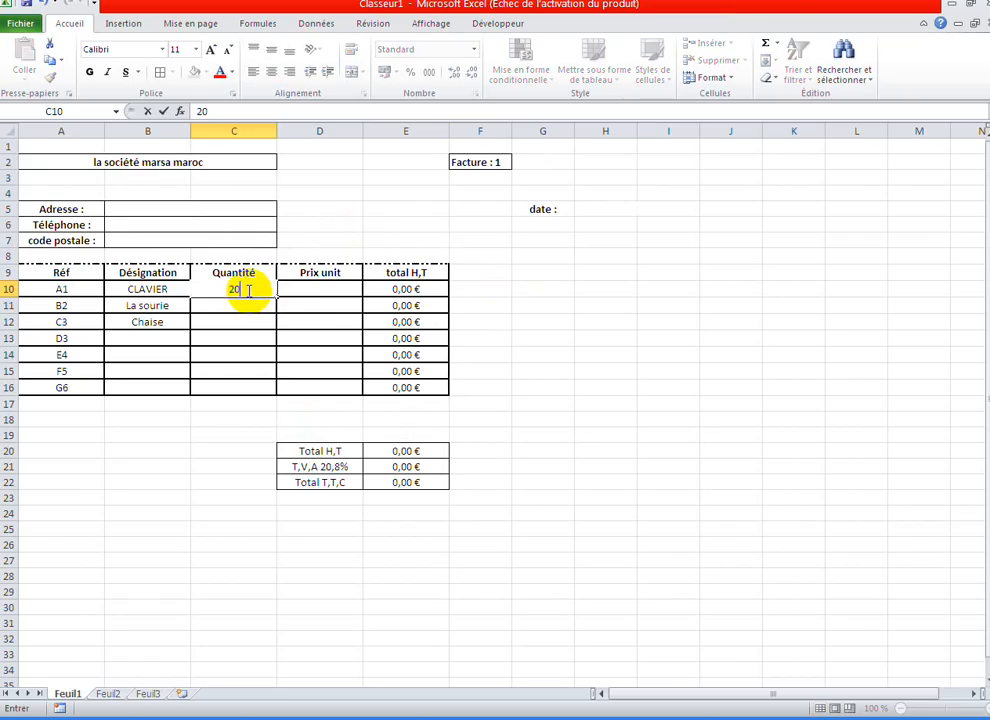
{"action": "left_click", "coordinate": [303, 290]}
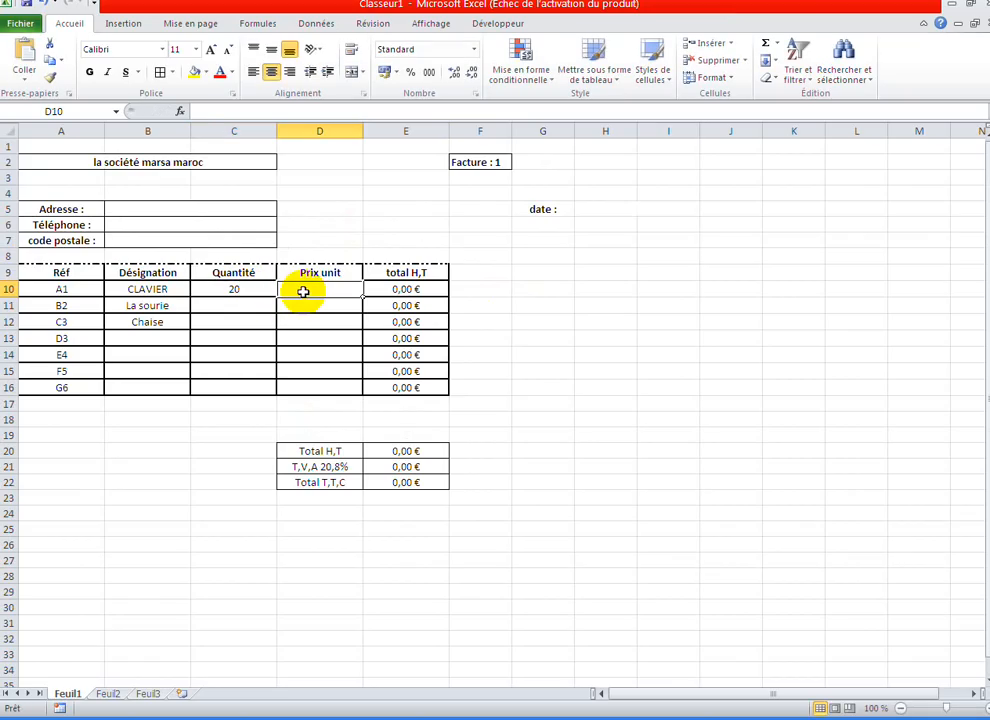
{"action": "type", "text": "20"}
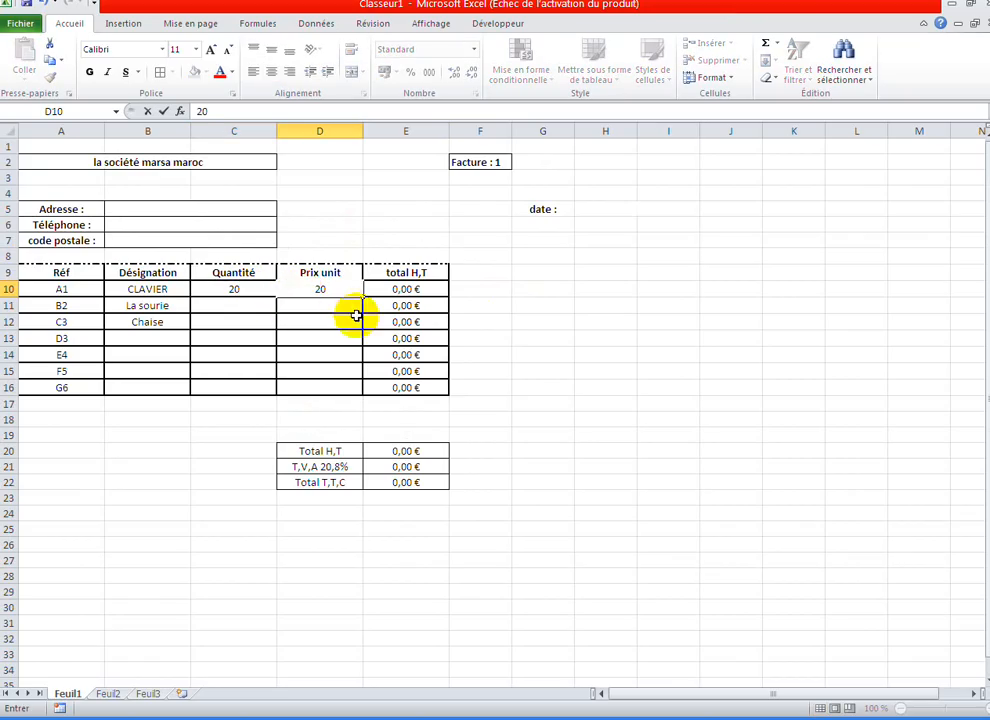
{"action": "key", "text": "Return"}
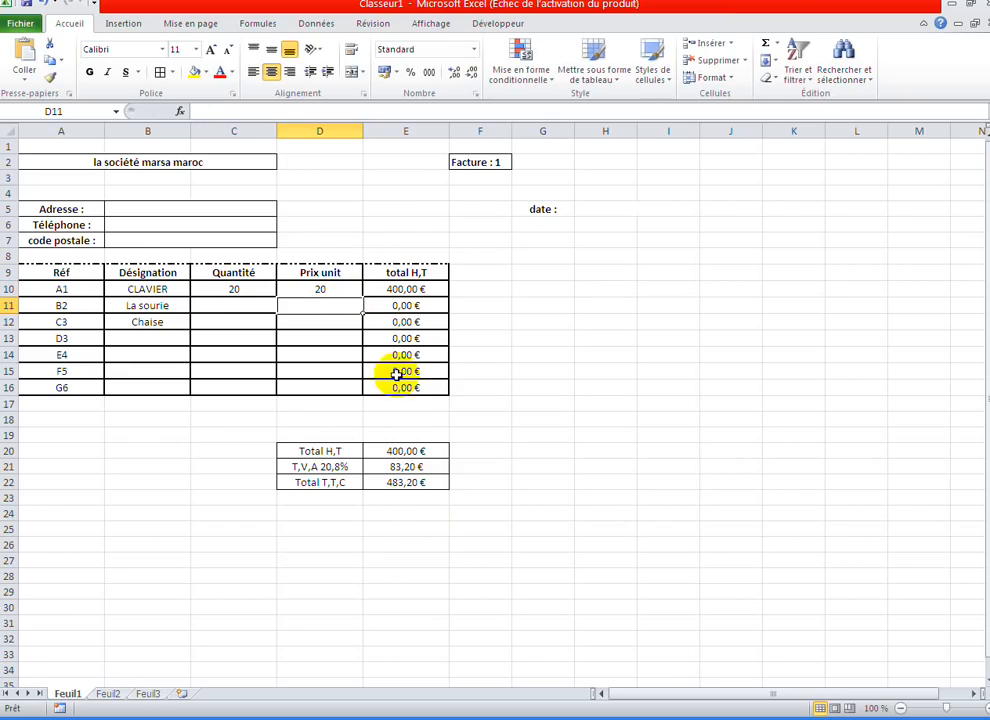
- Apply the € Français (France) accounting format to the Prix unit cells D10:D16
{"action": "left_click", "coordinate": [342, 288]}
{"action": "left_click_drag", "start_coordinate": [330, 290], "coordinate": [330, 387]}
{"action": "left_click", "coordinate": [398, 72]}
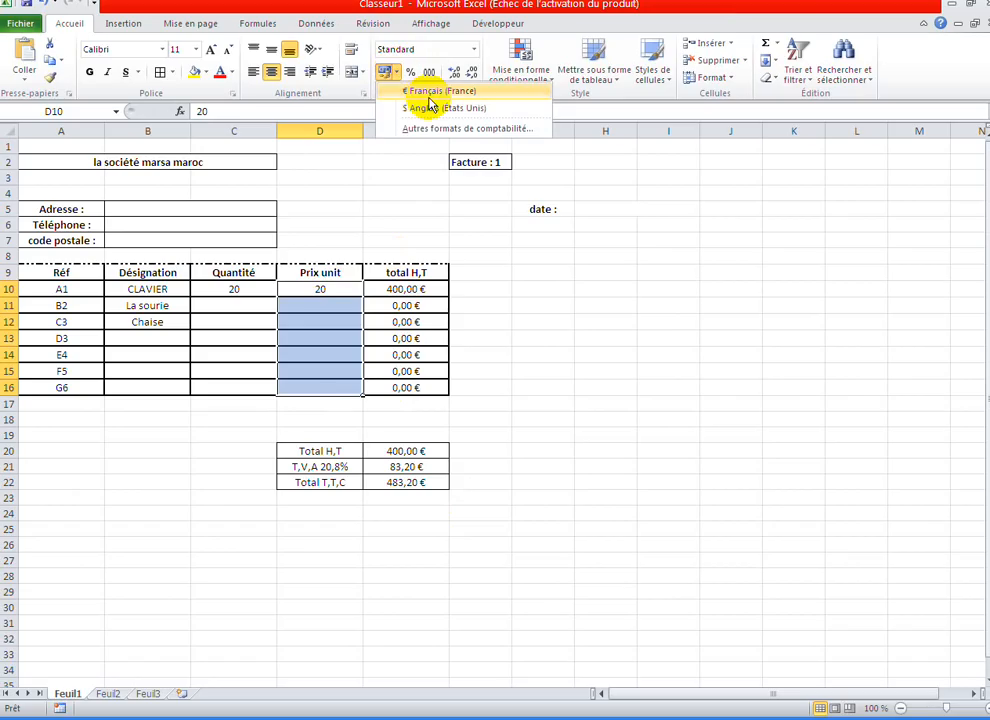
{"action": "left_click", "coordinate": [431, 92]}
{"action": "left_click", "coordinate": [331, 356]}
{"action": "left_click", "coordinate": [543, 338]}
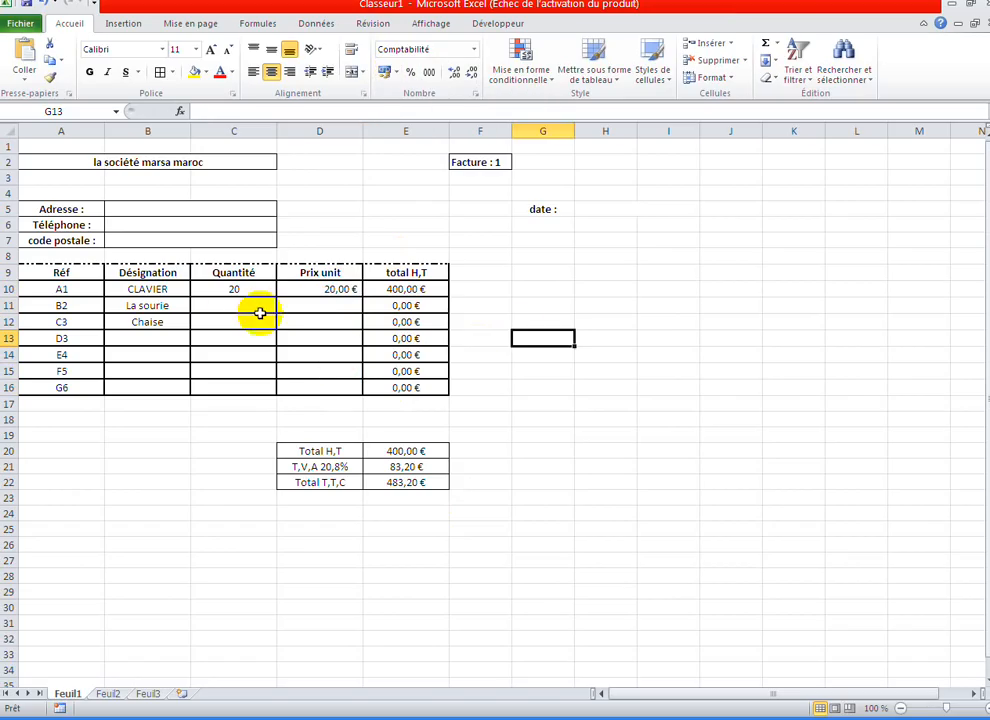
- Enter a quantity of 30 in C11 and a unit price of 20 in D11 for La sourie
{"action": "left_click", "coordinate": [232, 307]}
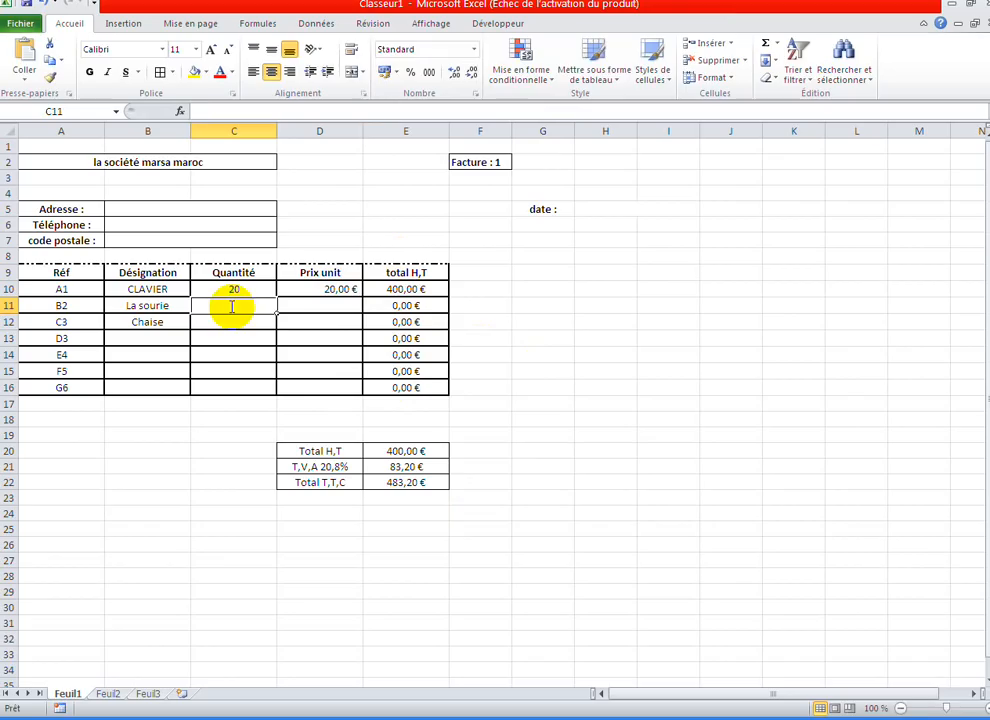
{"action": "type", "text": "30"}
{"action": "left_click", "coordinate": [348, 307]}
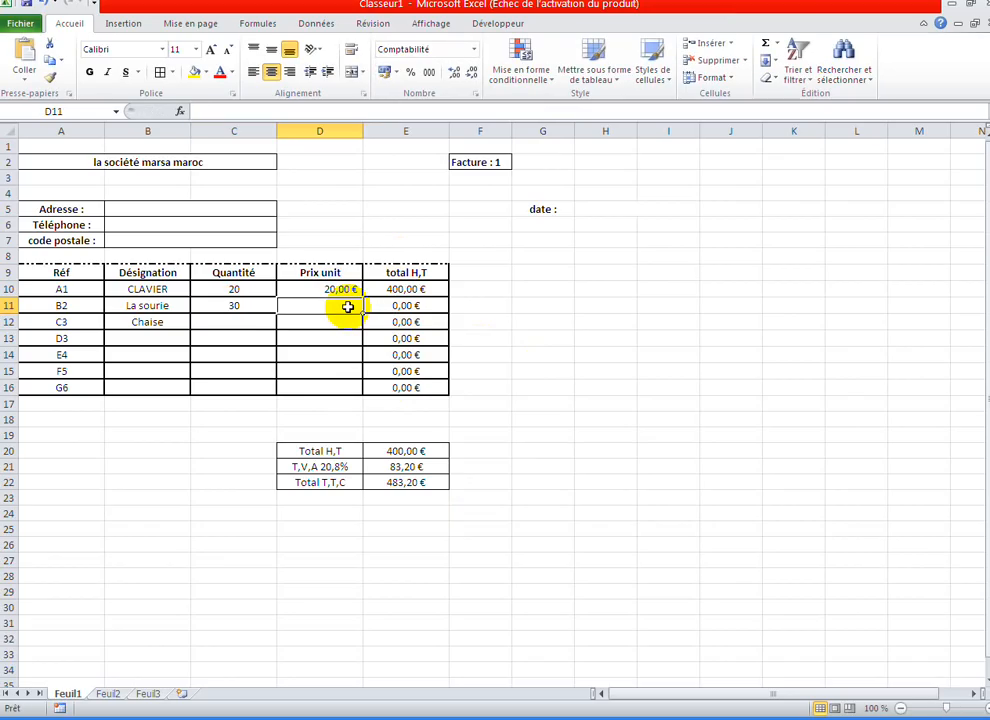
{"action": "type", "text": "20"}
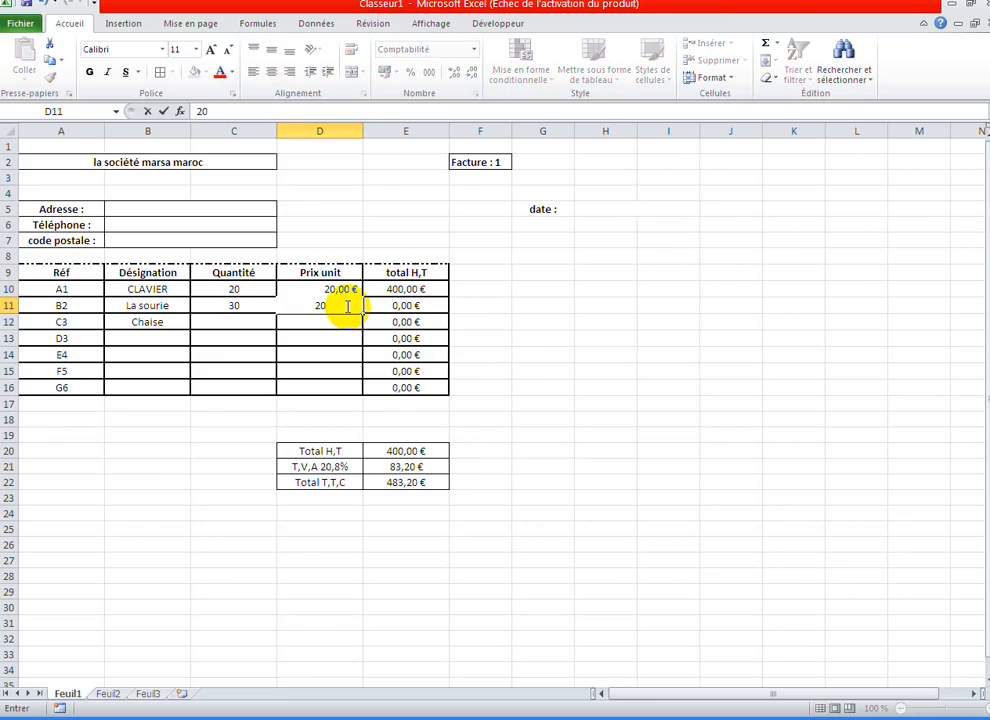
{"action": "key", "text": "Return"}
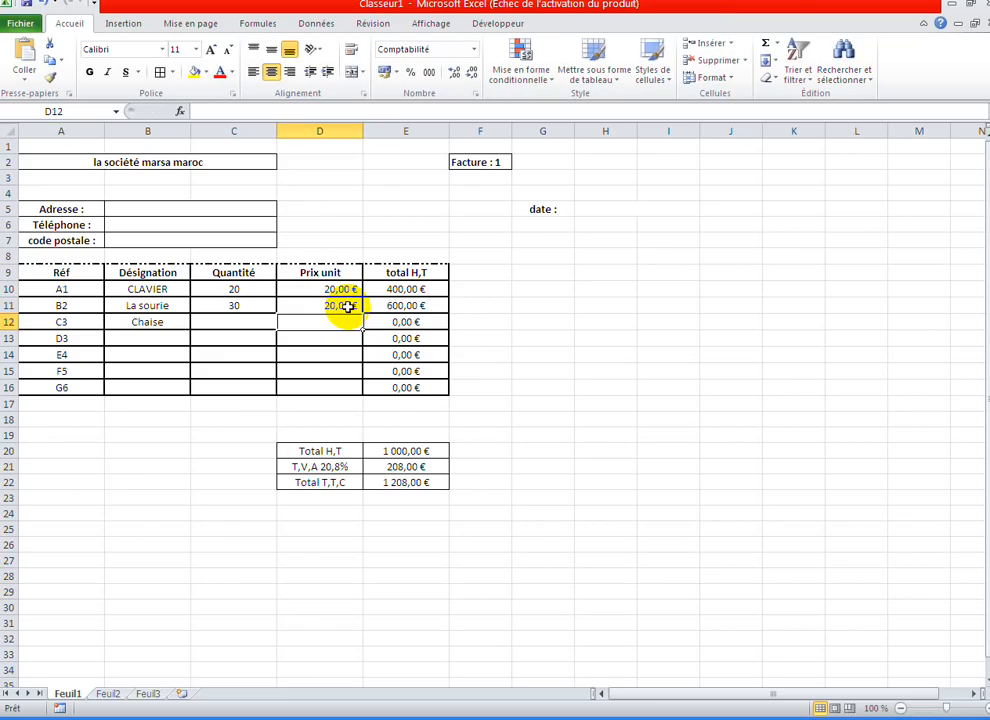
- Enter the current date in H5 beside the date label using =AUJOURDHUI()
{"action": "left_click", "coordinate": [656, 212]}
{"action": "type", "text": "=AUJOURDHUI()"}
{"action": "key", "text": "Return"}
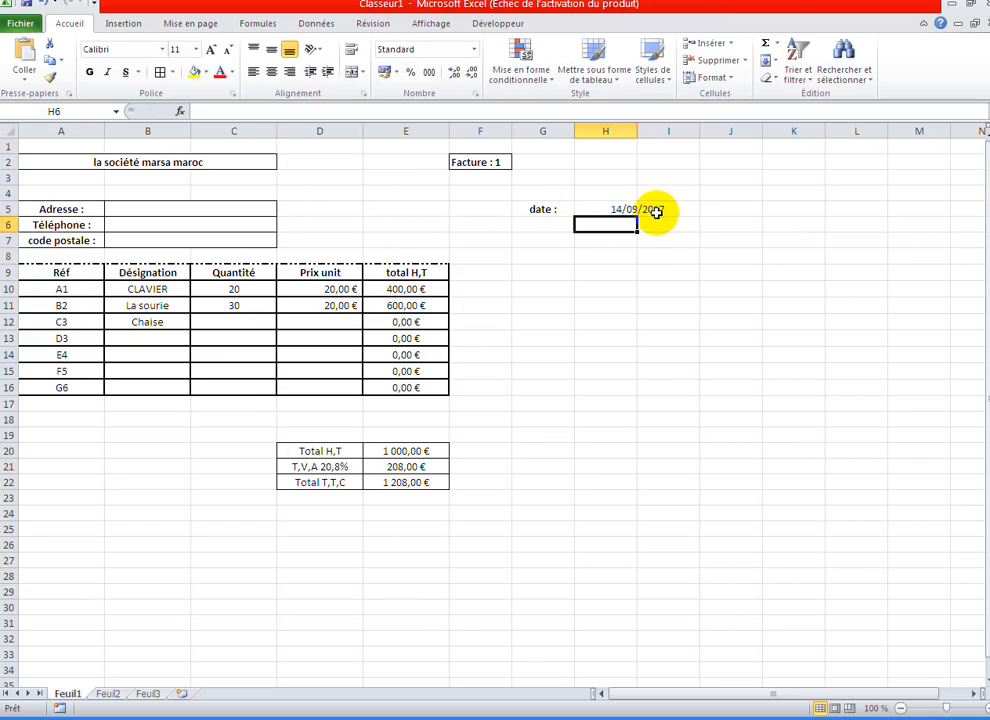
{"action": "left_click_drag", "start_coordinate": [574, 280], "coordinate": [605, 280]}
{"action": "left_click", "coordinate": [674, 208]}
{"action": "left_click", "coordinate": [692, 287]}
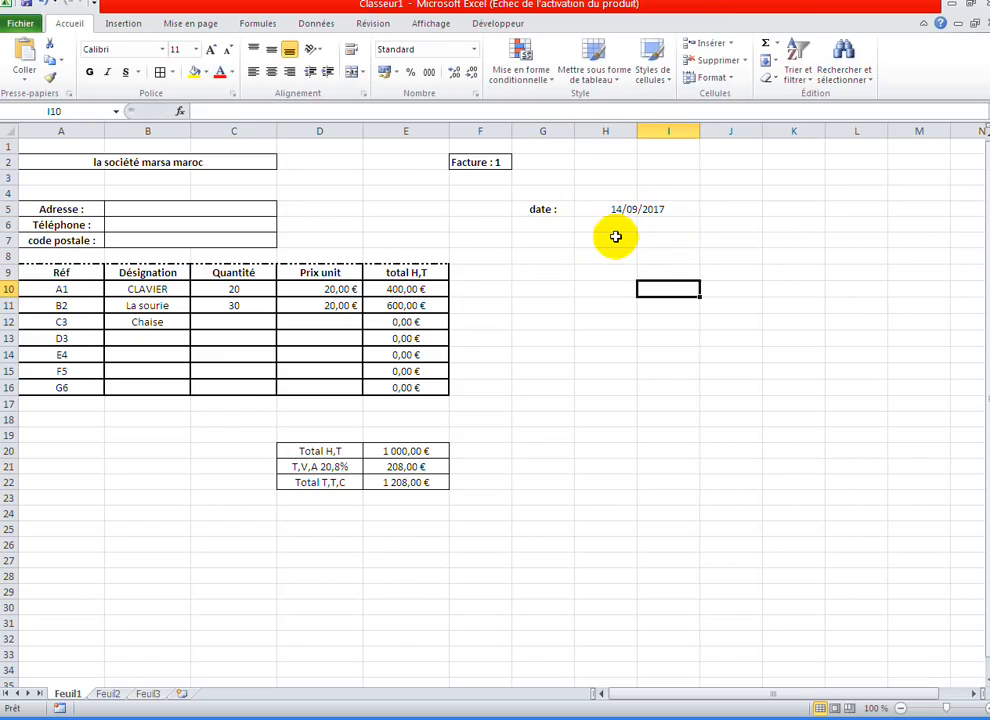
- Move the date label and its date from G5:I5 to D5:F5, beside the contact details
{"action": "left_click_drag", "start_coordinate": [532, 210], "coordinate": [634, 218]}
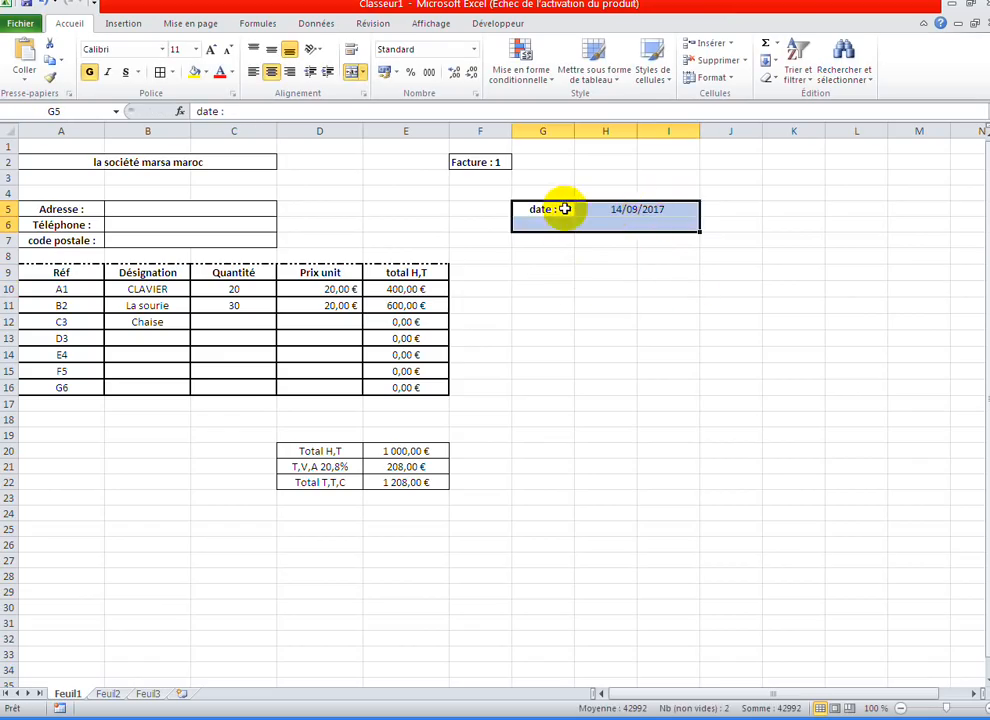
{"action": "left_click", "coordinate": [590, 209]}
{"action": "left_click", "coordinate": [531, 209]}
{"action": "left_click_drag", "start_coordinate": [535, 212], "coordinate": [626, 212]}
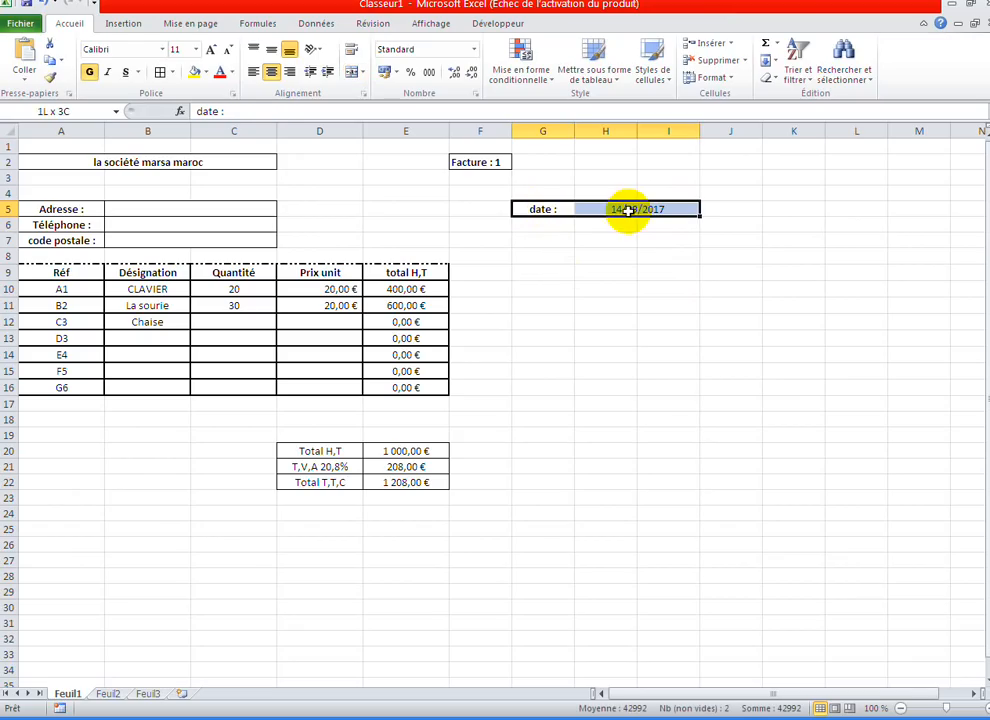
{"action": "key", "text": "ctrl+c"}
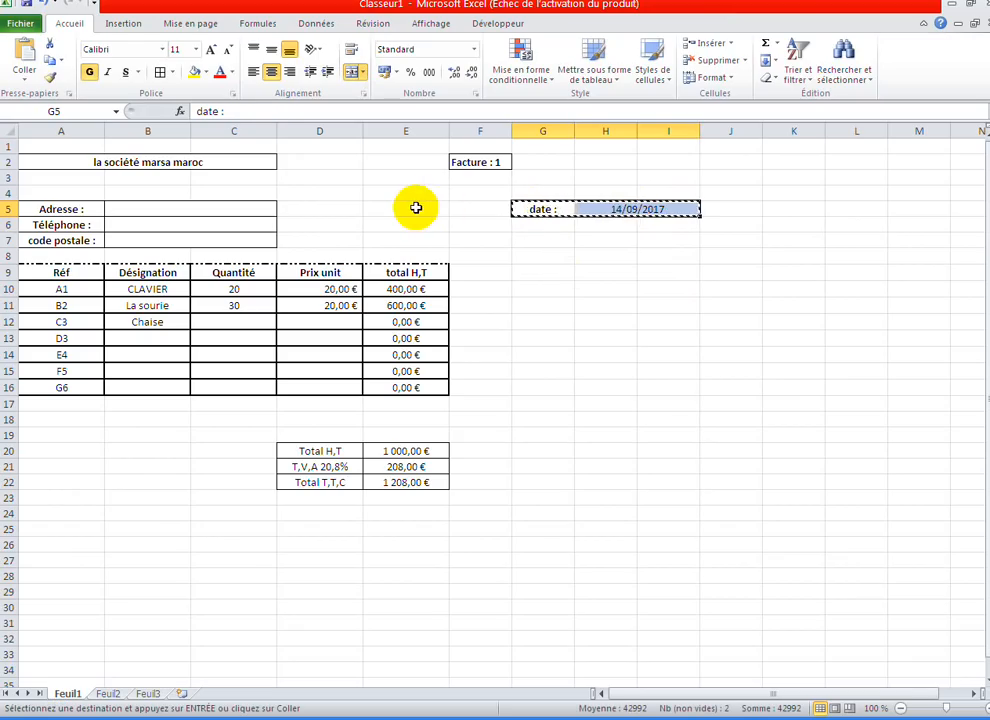
{"action": "left_click", "coordinate": [356, 209]}
{"action": "key", "text": "ctrl+v"}
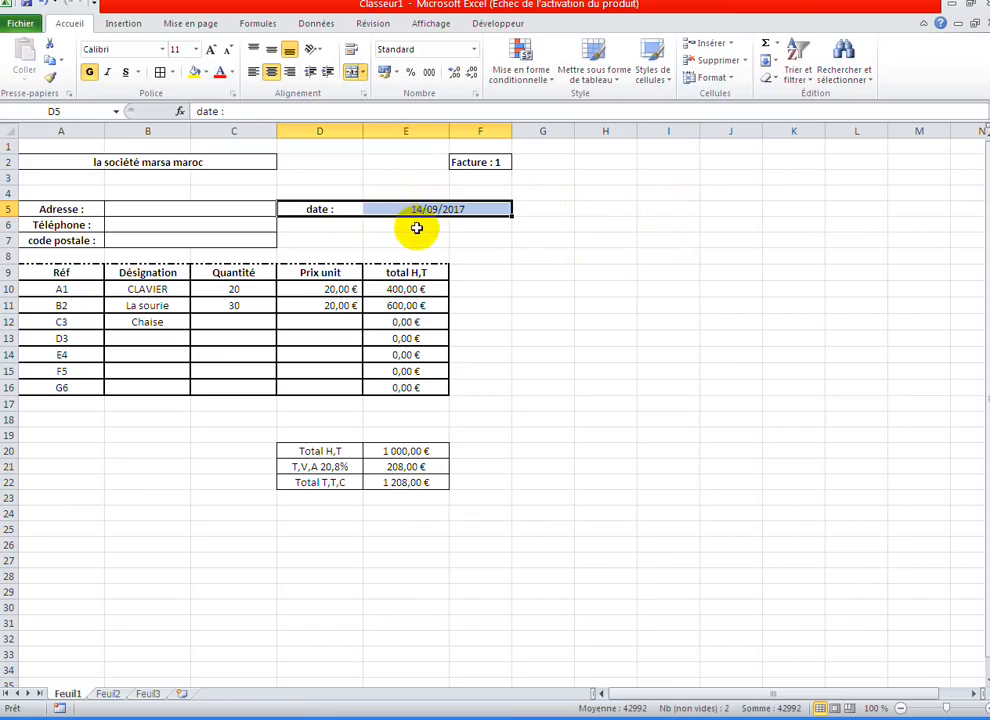
{"action": "left_click", "coordinate": [540, 305]}
{"action": "left_click", "coordinate": [540, 388]}
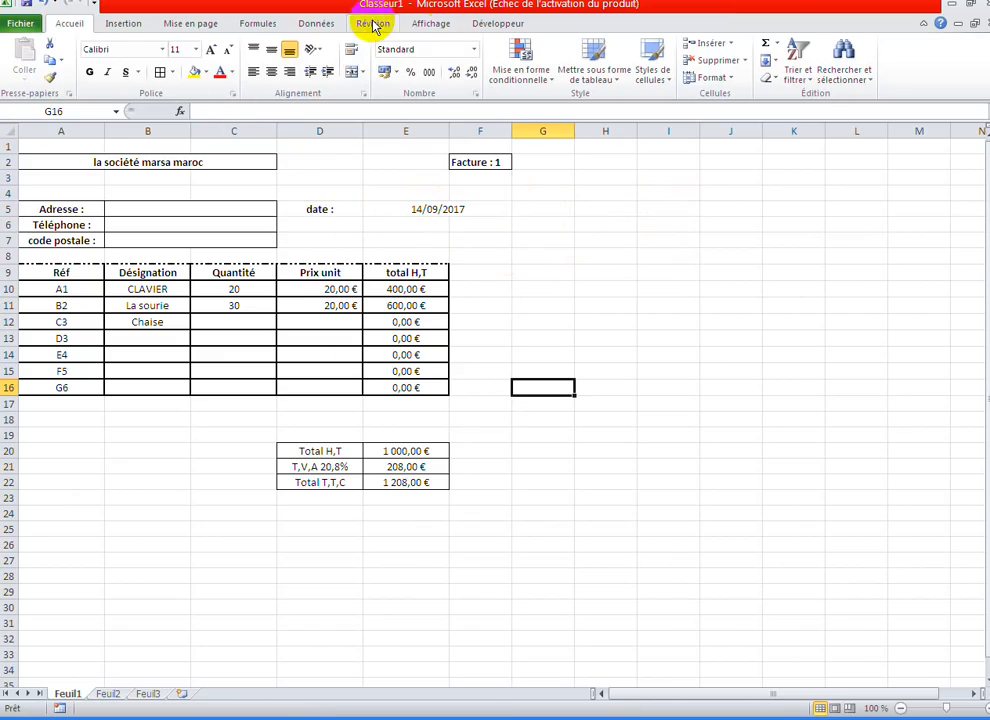
- Hide the gridlines (Quadrillage) of the invoice sheet
{"action": "left_click", "coordinate": [428, 24]}
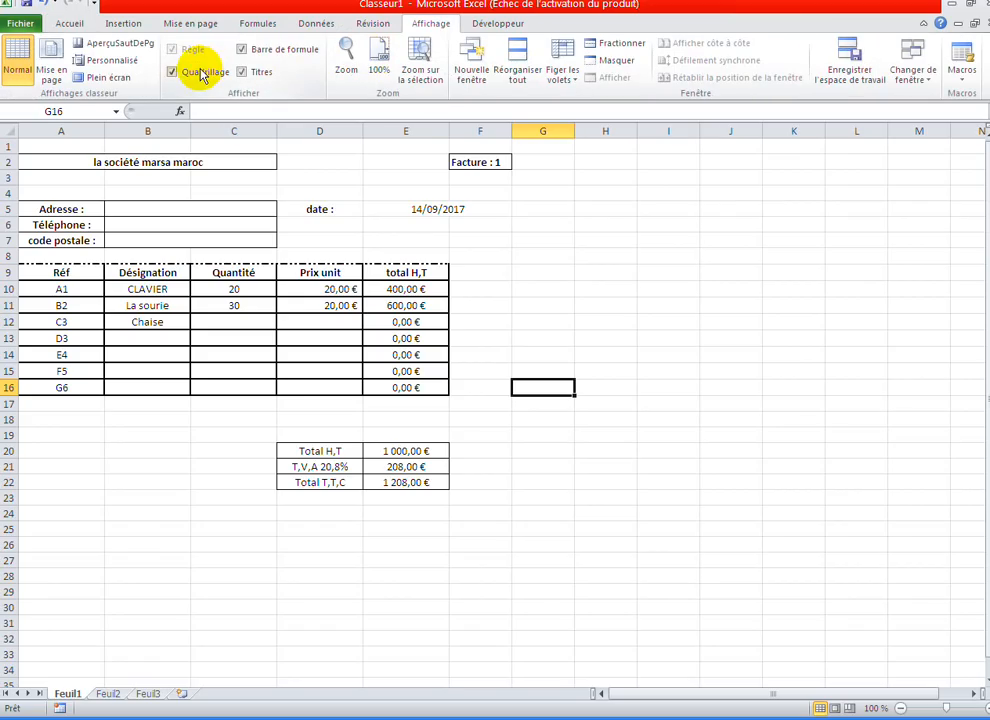
{"action": "left_click", "coordinate": [199, 71]}
{"action": "left_click", "coordinate": [481, 589]}
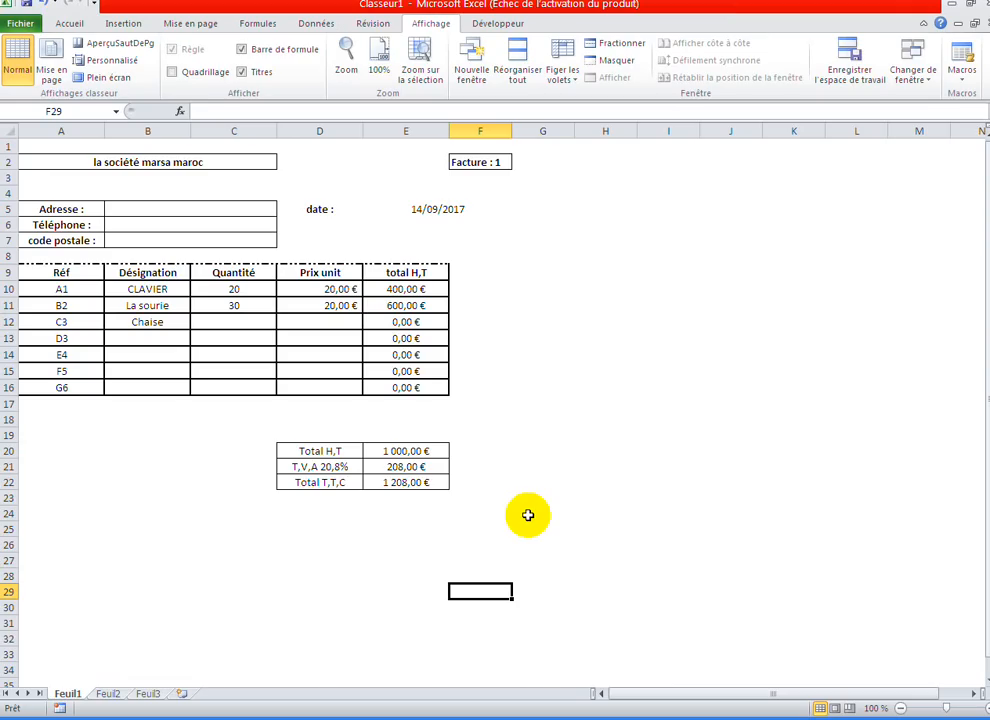
{"action": "left_click", "coordinate": [522, 438]}
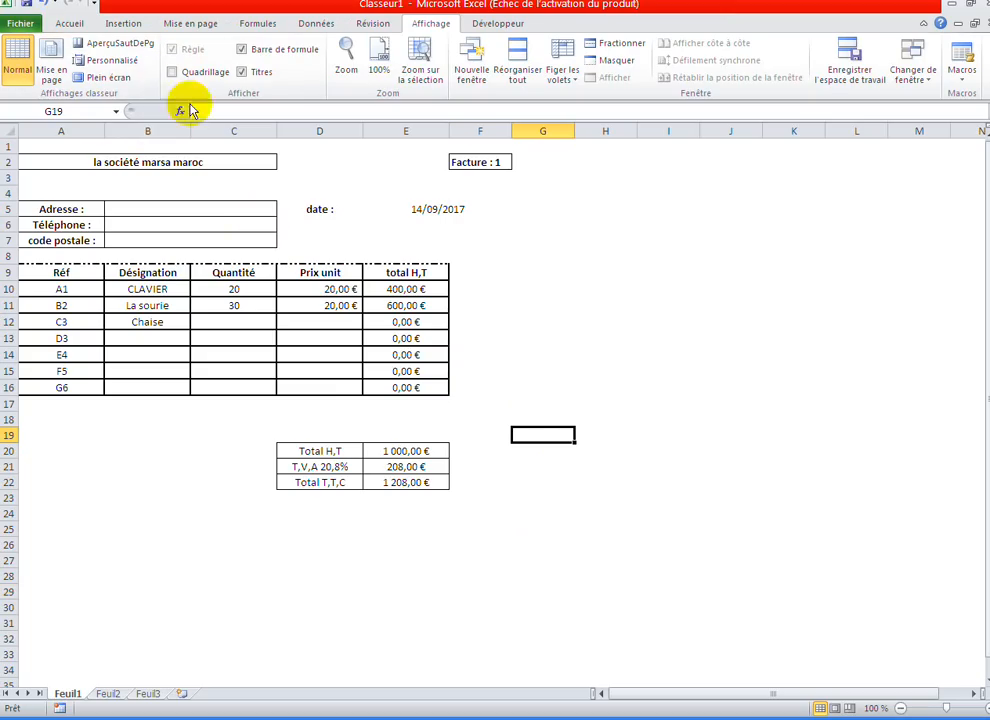
- Show the sheet in page layout view and try to define a print area with cell G19 selected
{"action": "left_click", "coordinate": [55, 86]}
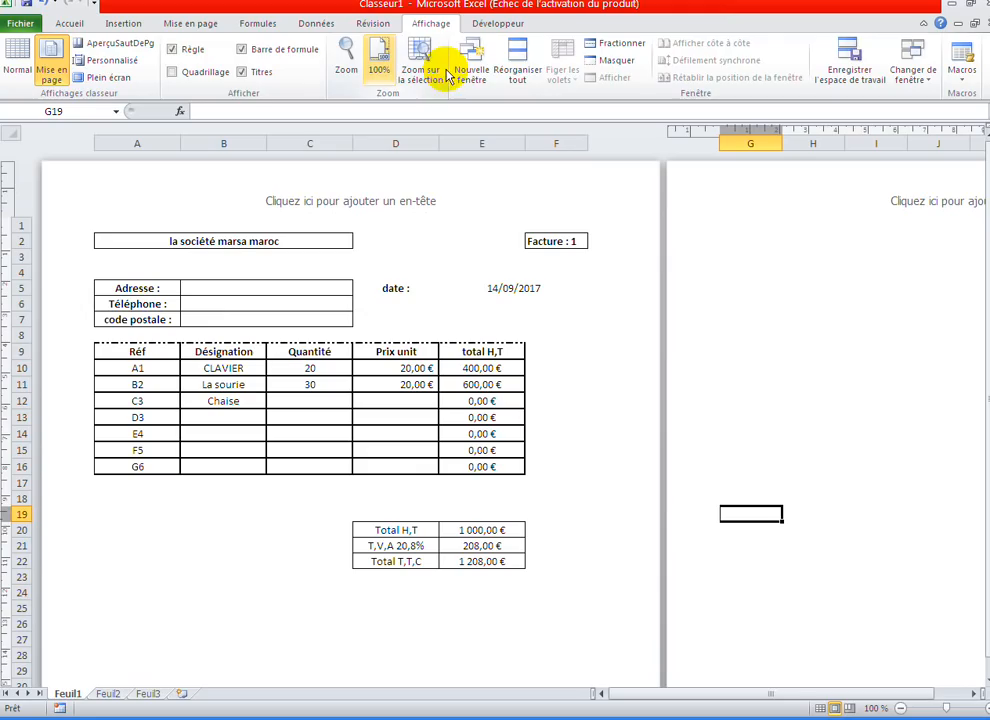
{"action": "left_click", "coordinate": [82, 25]}
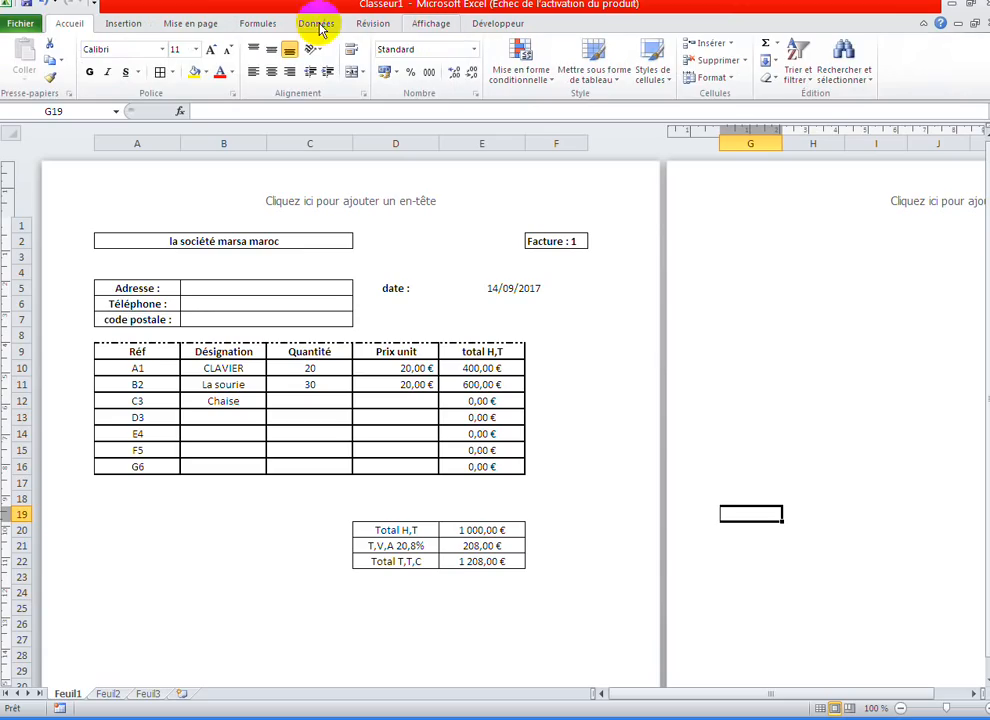
{"action": "left_click", "coordinate": [194, 26]}
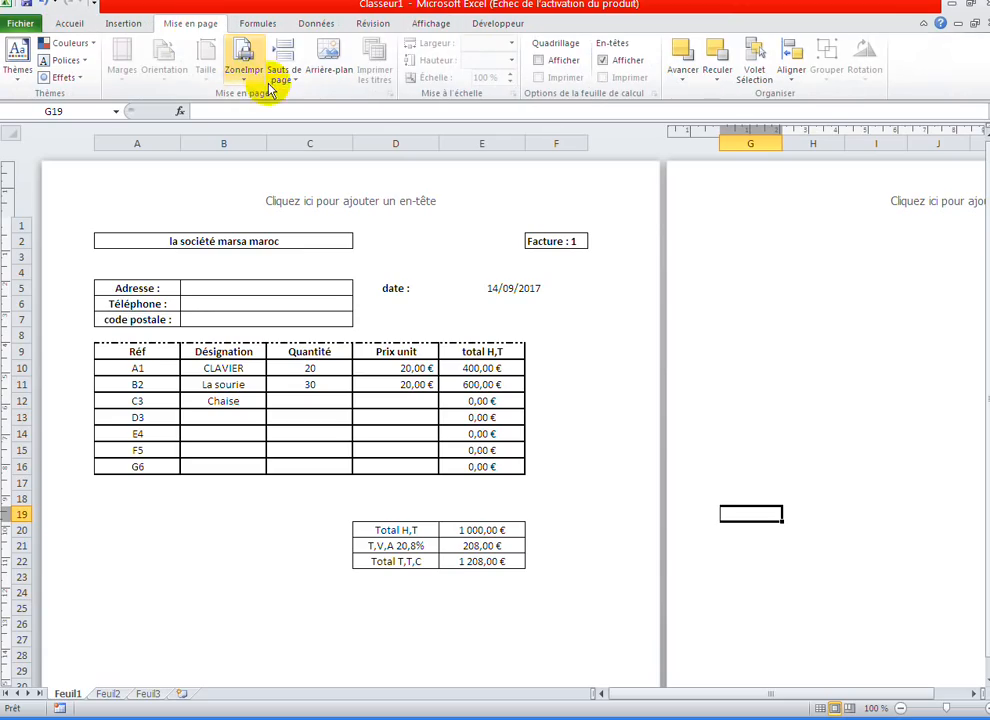
{"action": "left_click", "coordinate": [243, 68]}
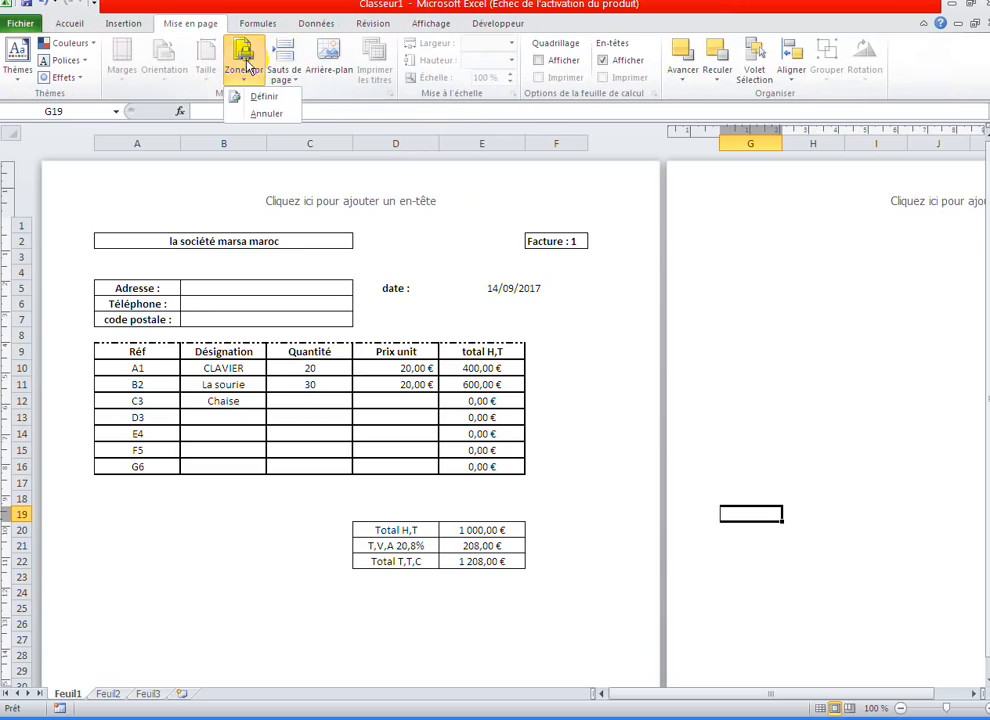
{"action": "left_click", "coordinate": [266, 98]}
{"action": "left_click", "coordinate": [540, 419]}
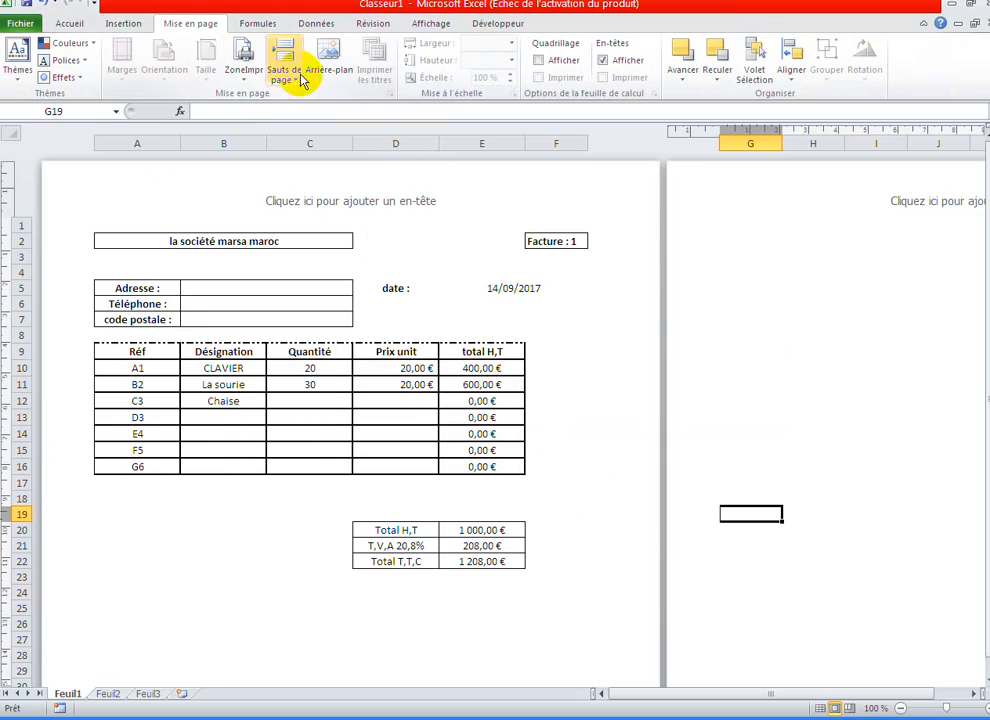
- Check the print settings and print preview of the workbook, and return to the invoice sheet
{"action": "left_click", "coordinate": [20, 23]}
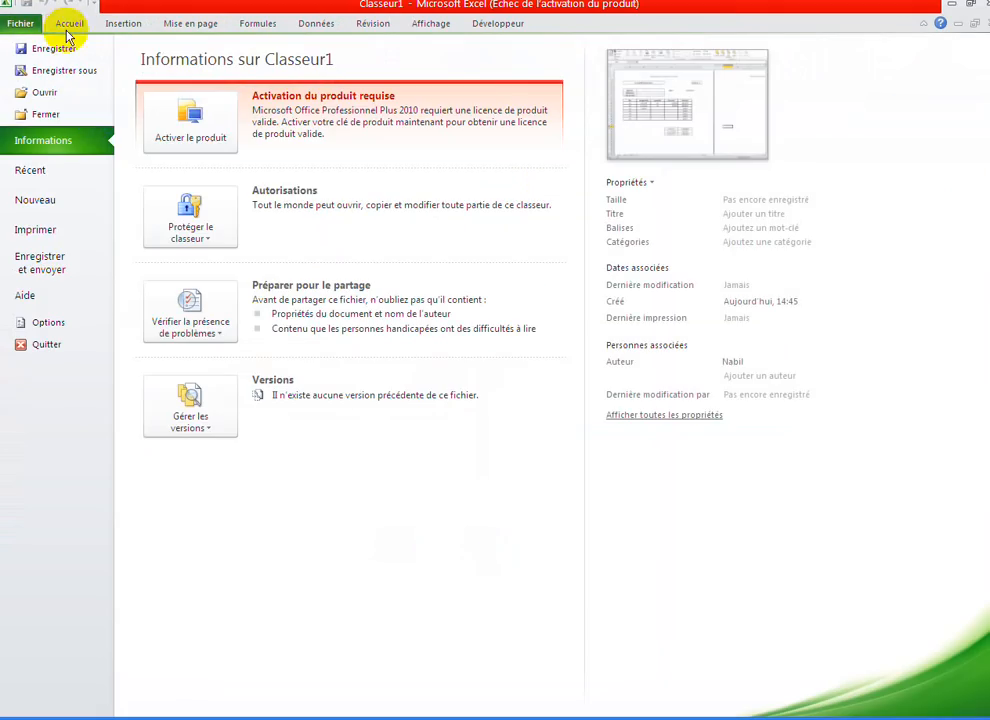
{"action": "left_click", "coordinate": [66, 232]}
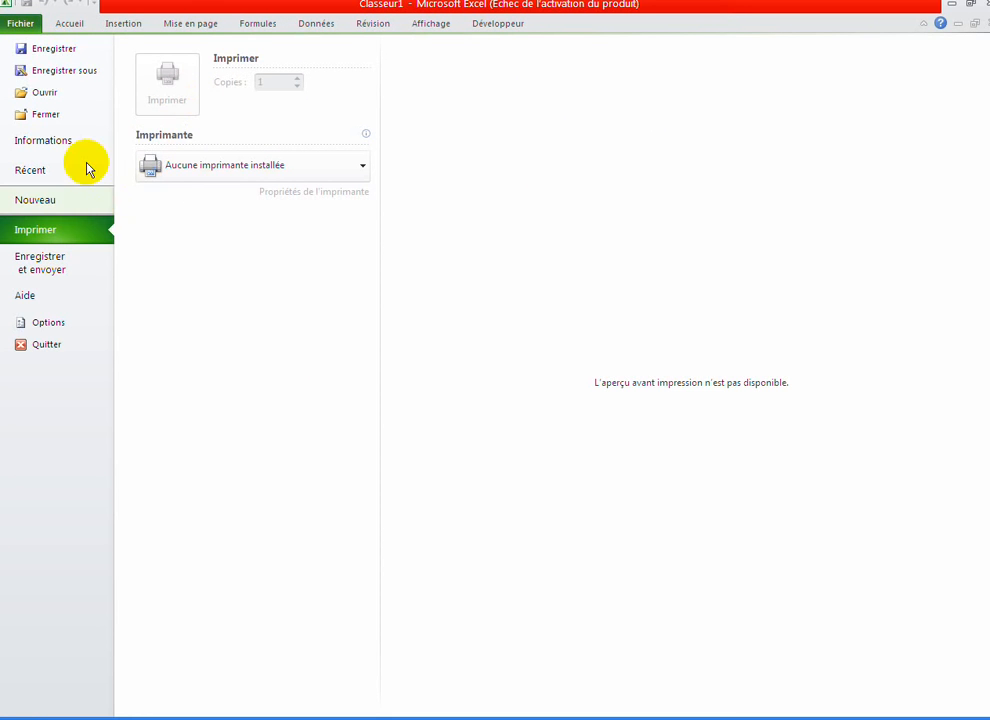
{"action": "left_click", "coordinate": [72, 23]}
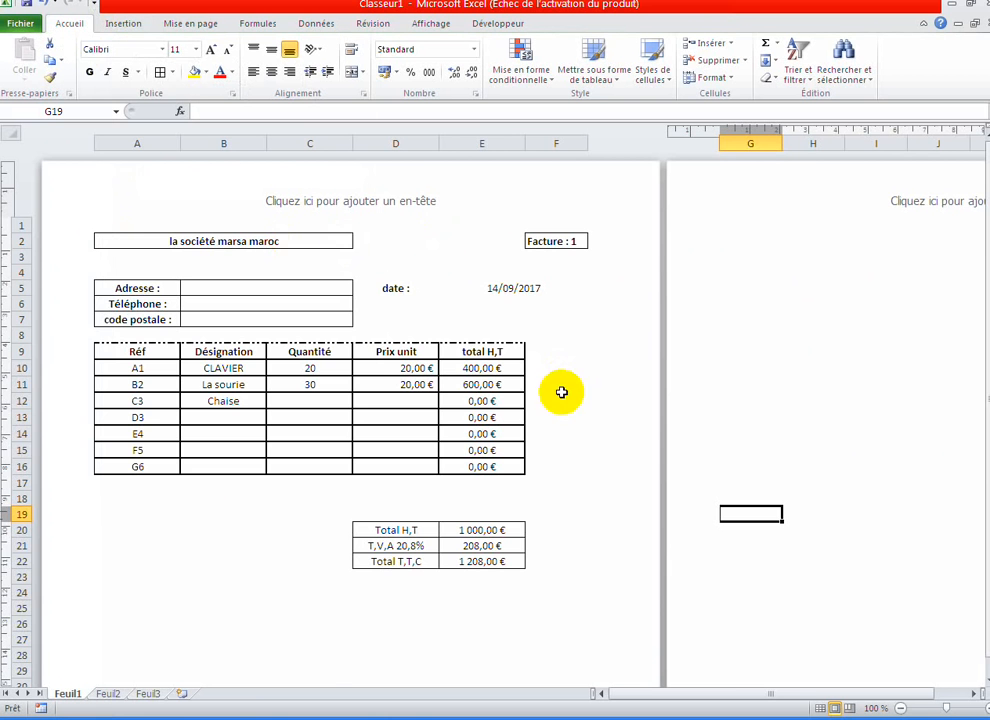
{"action": "scroll", "coordinate": [559, 440], "scroll_direction": "down", "scroll_amount": 6}
{"action": "scroll", "coordinate": [559, 440], "scroll_direction": "up", "scroll_amount": 6}
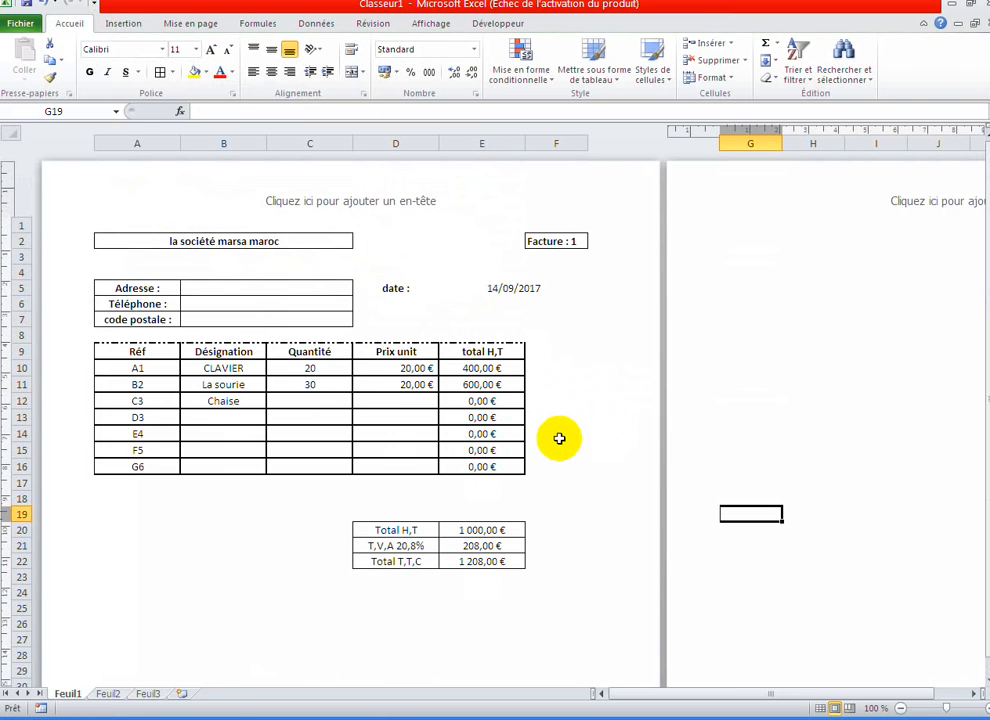
- Switch the sheet back to Normal view
{"action": "left_click", "coordinate": [440, 28]}
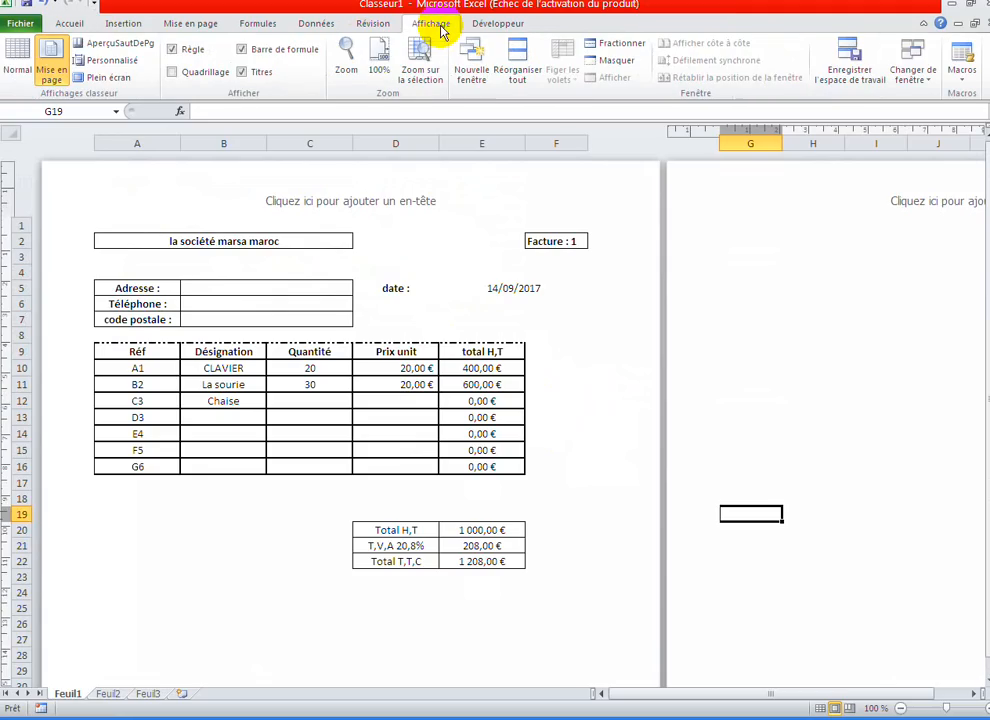
{"action": "left_click", "coordinate": [14, 62]}
{"action": "scroll", "coordinate": [340, 328], "scroll_direction": "down", "scroll_amount": 1}
{"action": "scroll", "coordinate": [340, 328], "scroll_direction": "up", "scroll_amount": 1}
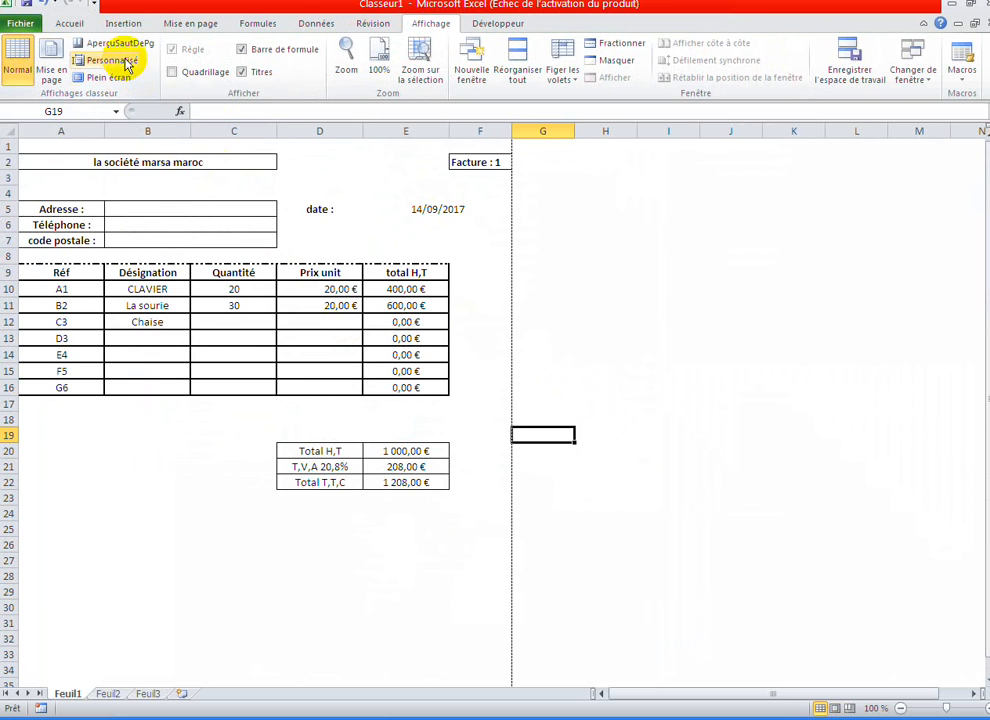
- Check the list of available printers in the print settings, and return to the invoice without quitting
{"action": "left_click", "coordinate": [33, 27]}
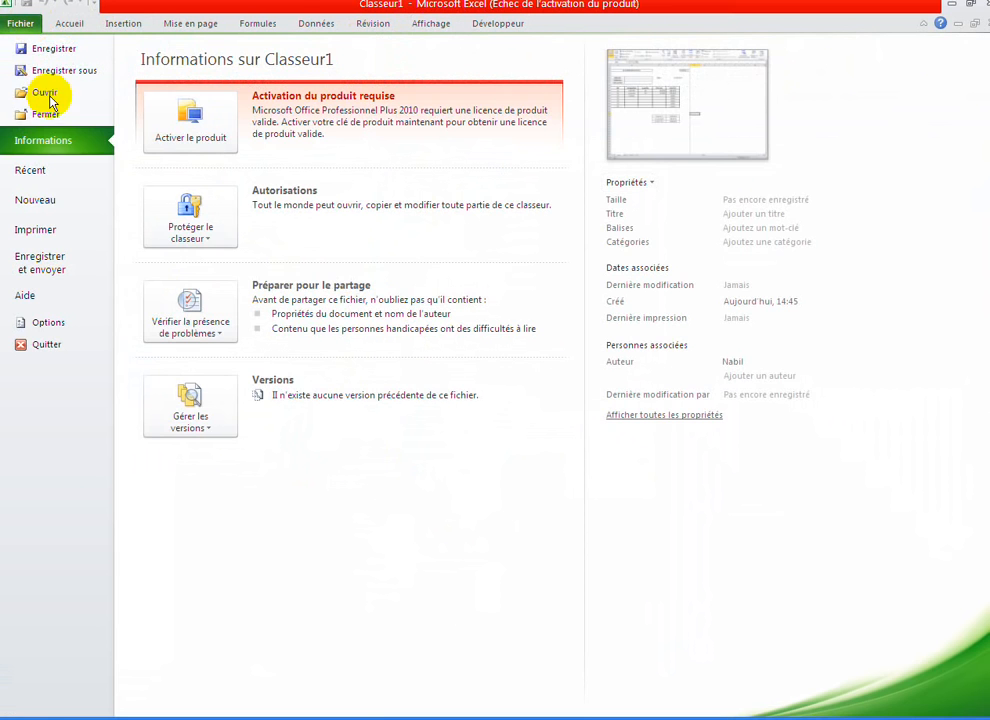
{"action": "left_click", "coordinate": [58, 230]}
{"action": "left_click", "coordinate": [219, 170]}
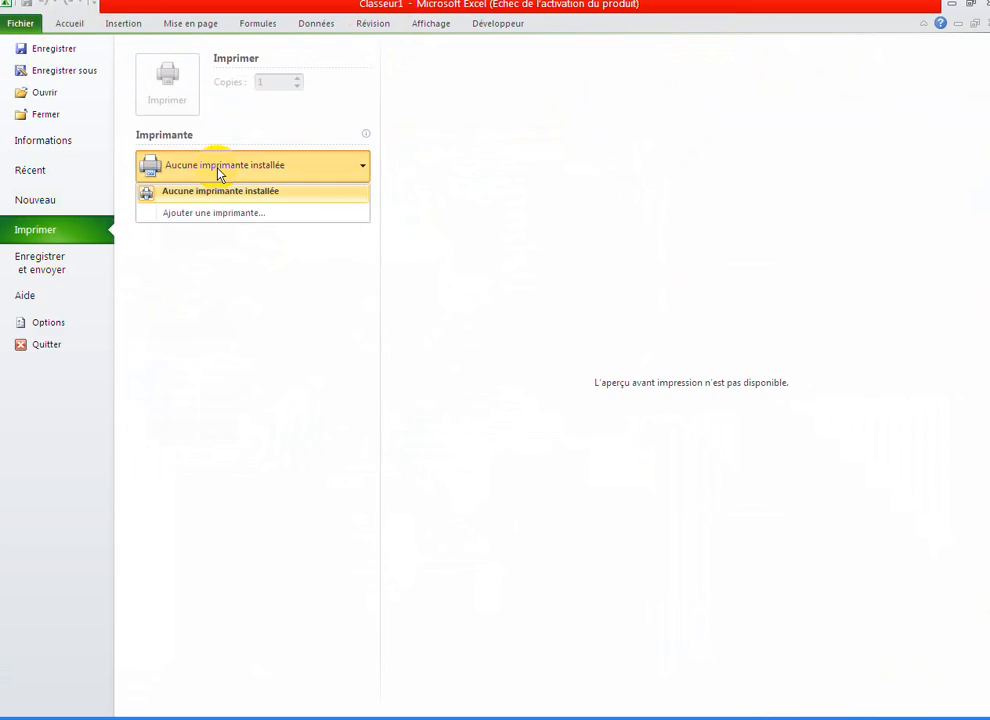
{"action": "left_click", "coordinate": [186, 96]}
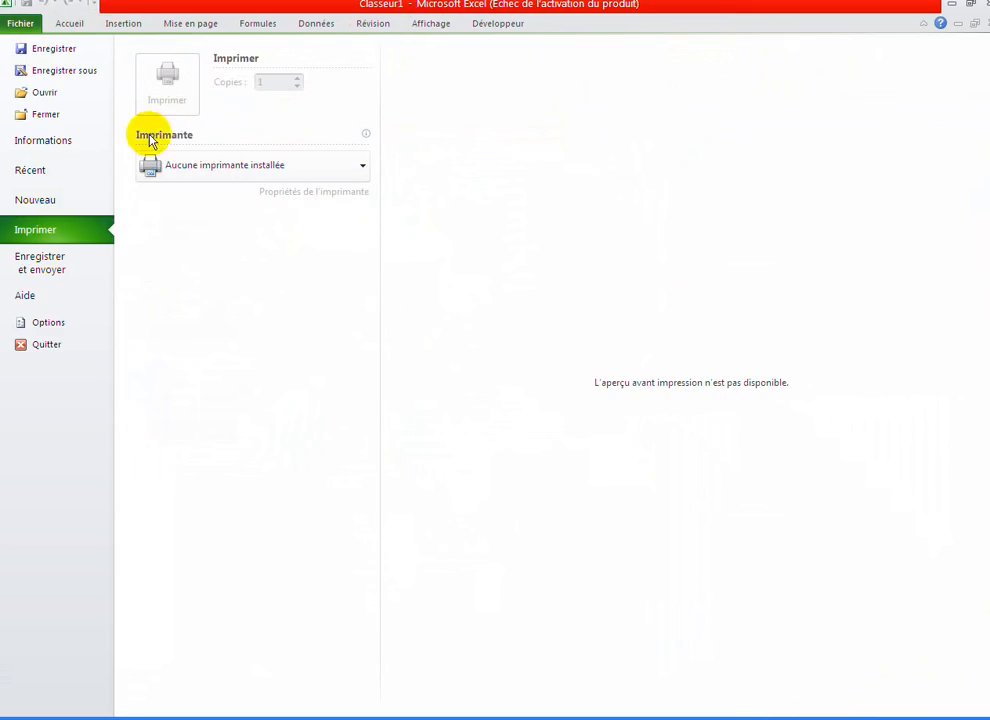
{"action": "left_click", "coordinate": [62, 346]}
{"action": "left_click", "coordinate": [630, 323]}
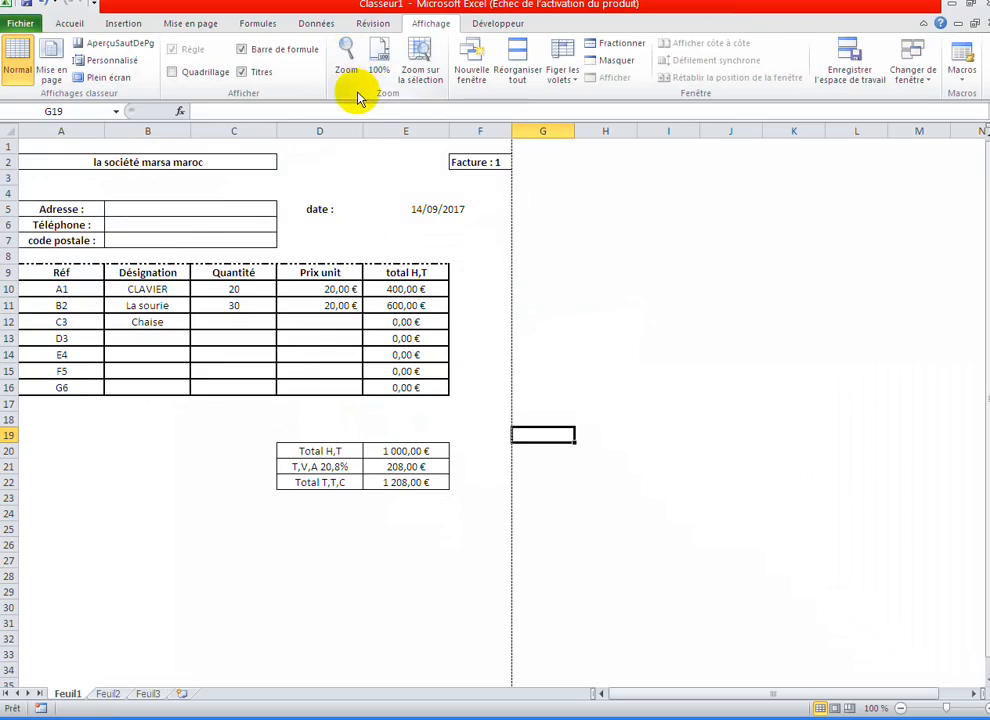
{"action": "scroll", "coordinate": [447, 255], "scroll_direction": "down", "scroll_amount": 2}
{"action": "scroll", "coordinate": [447, 259], "scroll_direction": "up", "scroll_amount": 2}
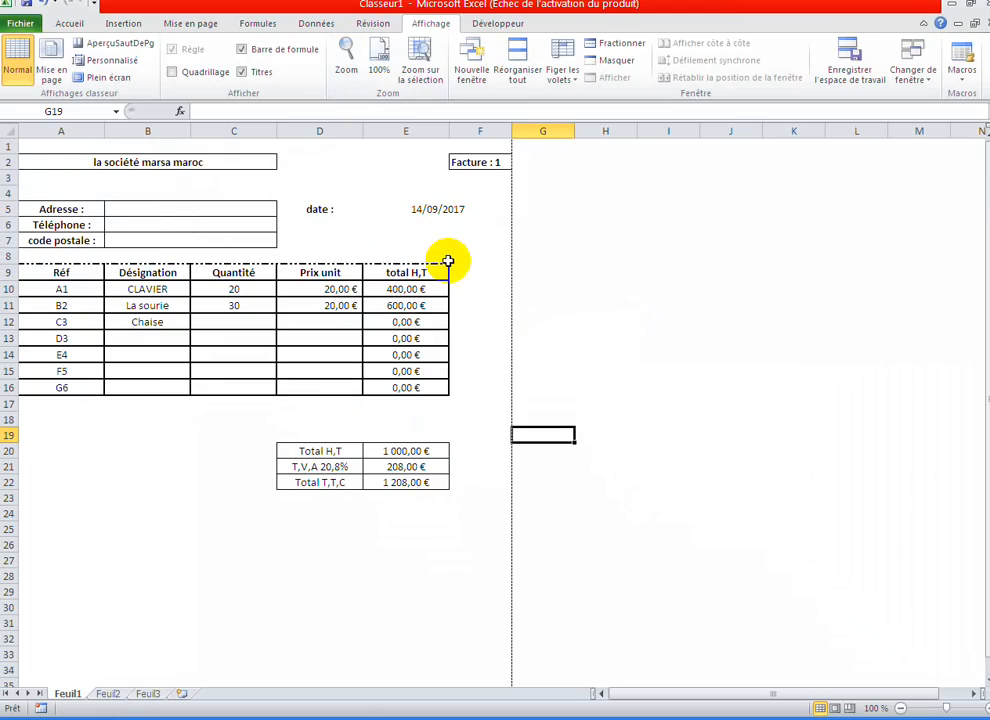